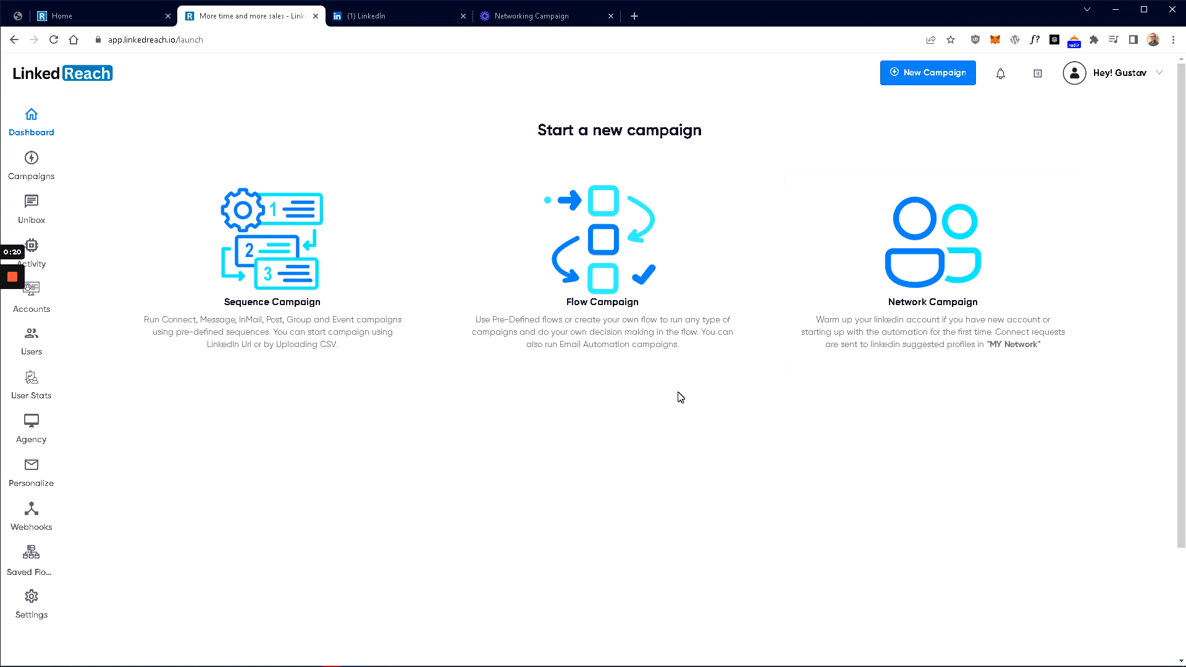
Start a sequence campaign with leads from a LinkedIn Search URL and paste the copied Sales Navigator search link
{"action": "left_click", "coordinate": [247, 253]}
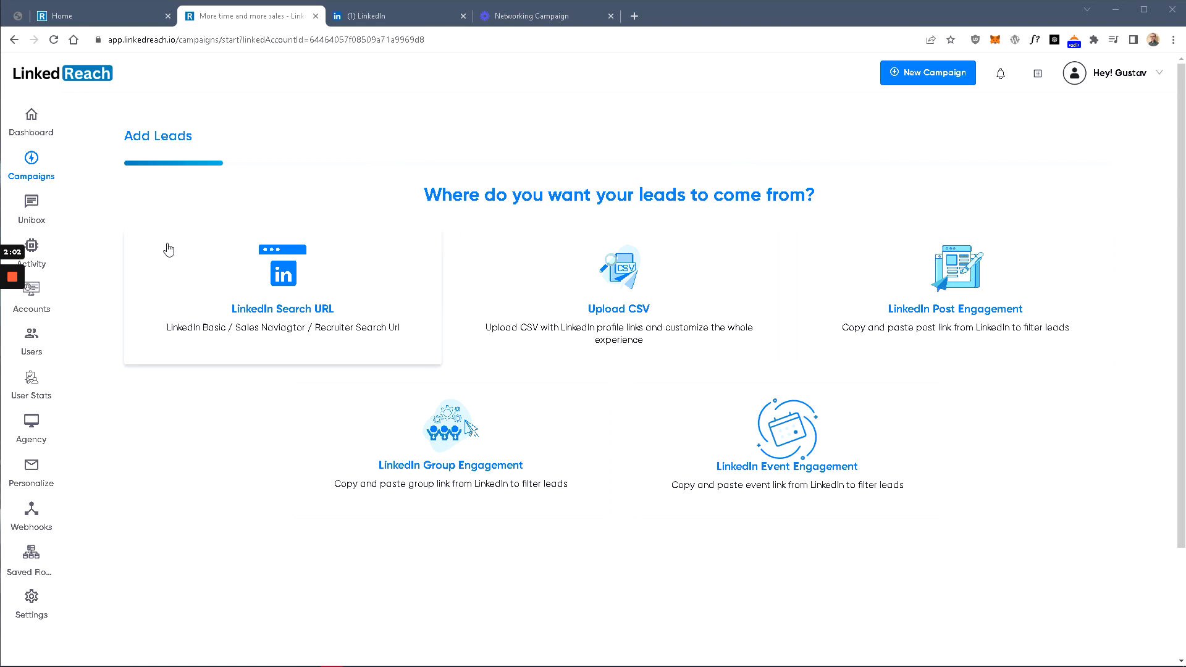
{"action": "left_click", "coordinate": [195, 266]}
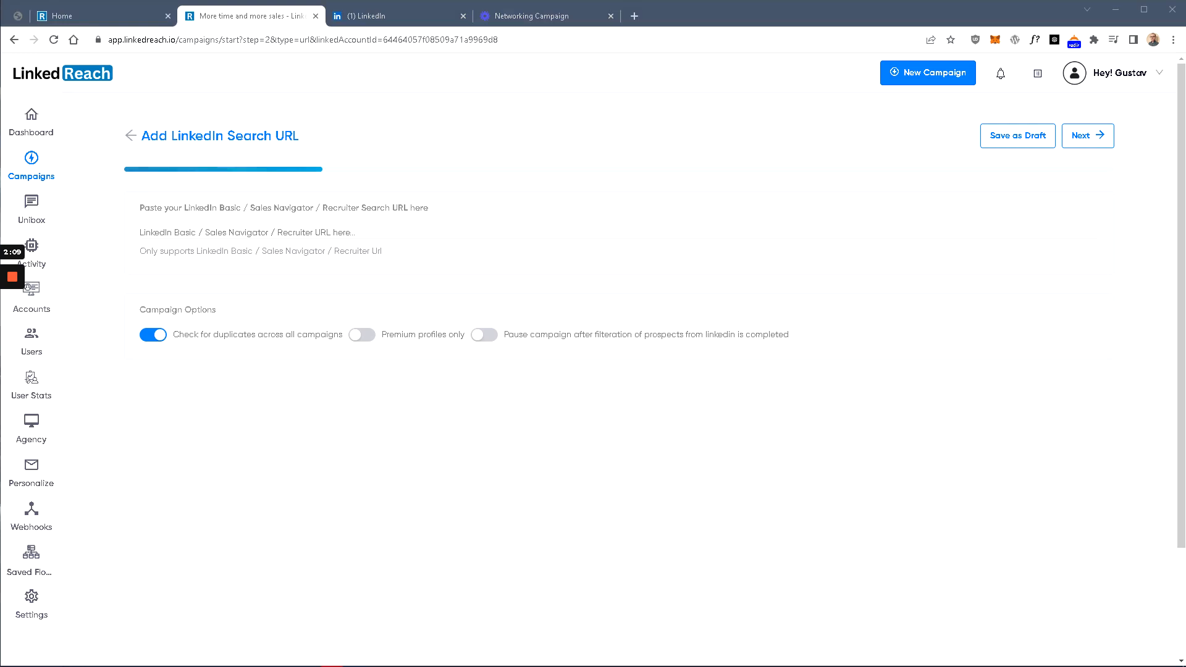
{"action": "key", "text": "ctrl+v"}
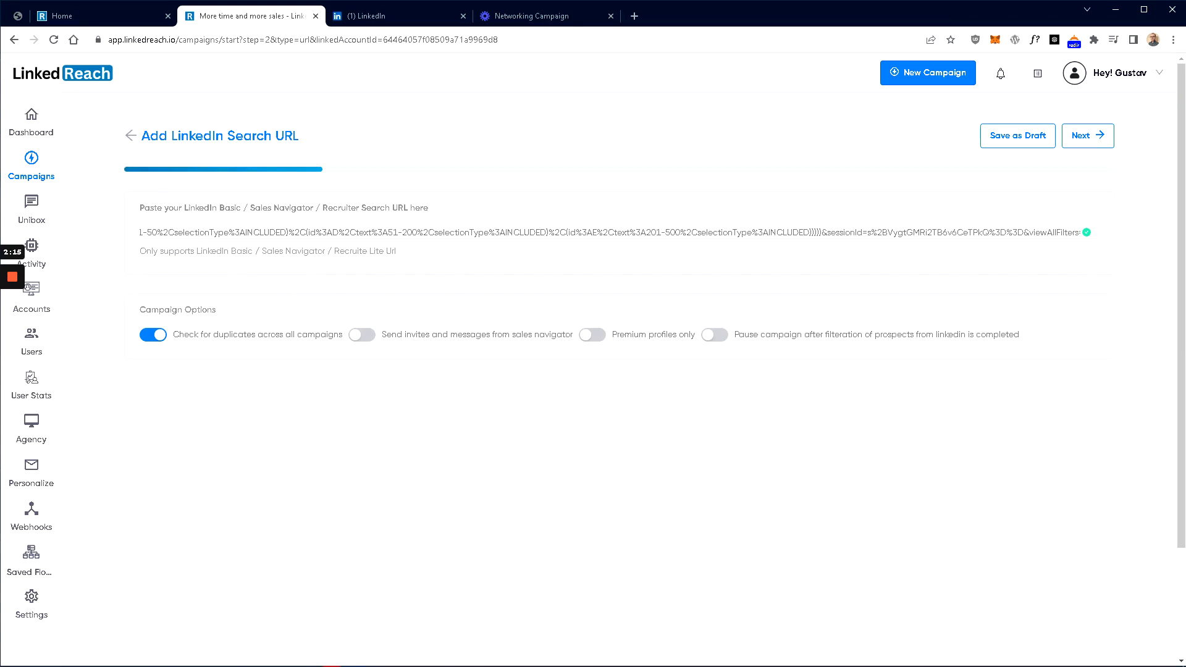
Load the copied Sales Navigator lead search in place of the Networking Campaign video page
{"action": "left_click", "coordinate": [574, 16]}
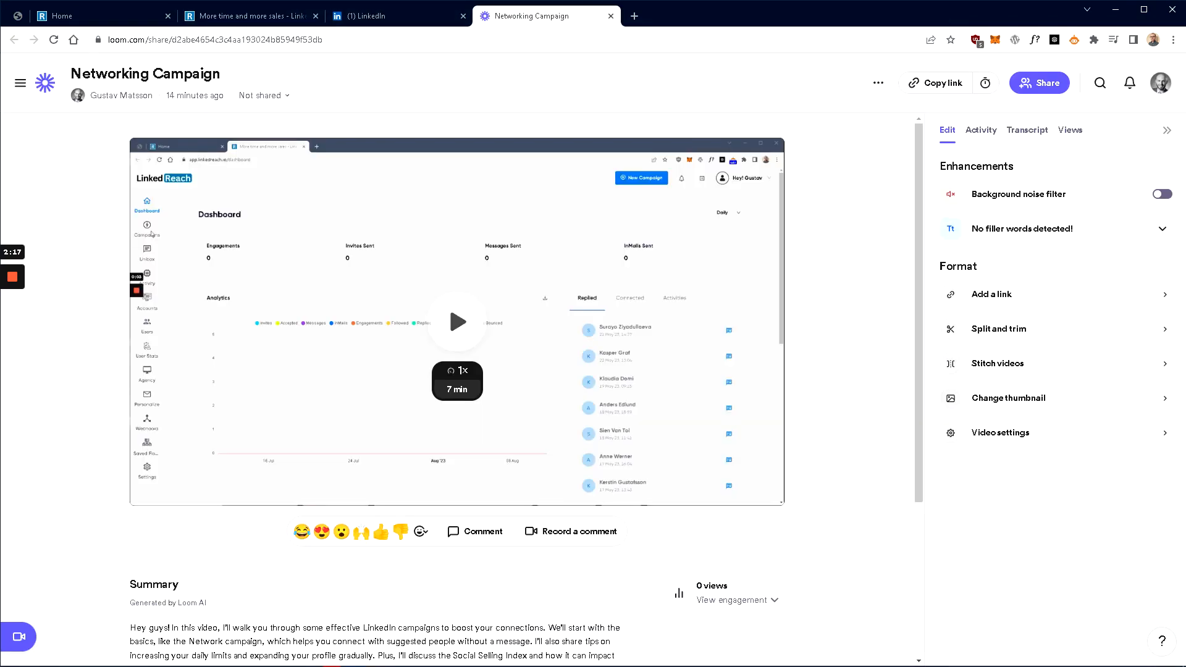
{"action": "left_click", "coordinate": [549, 40]}
{"action": "key", "text": "ctrl+v"}
{"action": "key", "text": "Return"}
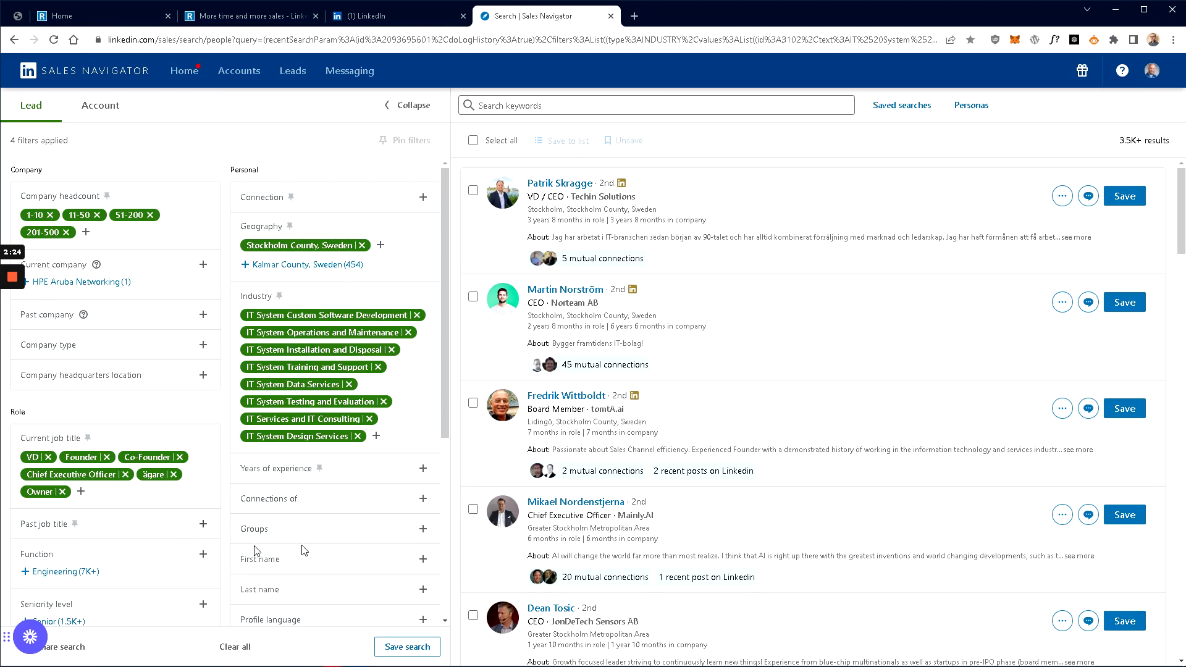
Limit the lead search to 2nd Degree and 3rd Degree+ Connections and copy its URL, returning to the LinkedReach campaign
{"action": "left_click", "coordinate": [423, 197]}
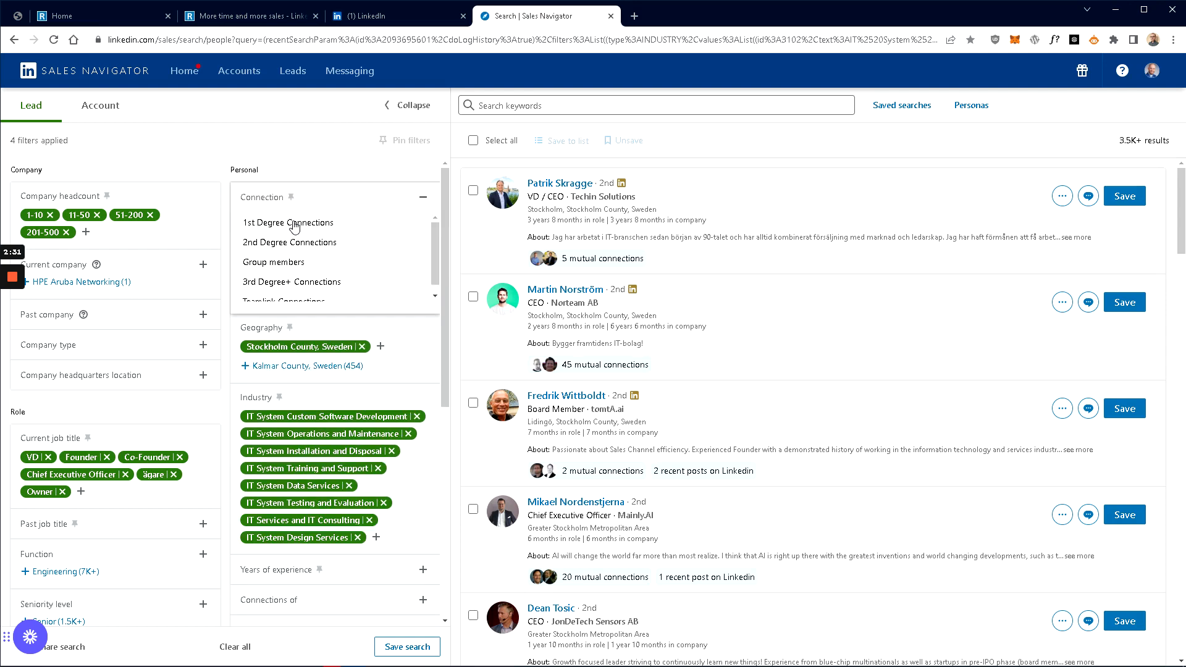
{"action": "left_click", "coordinate": [294, 224]}
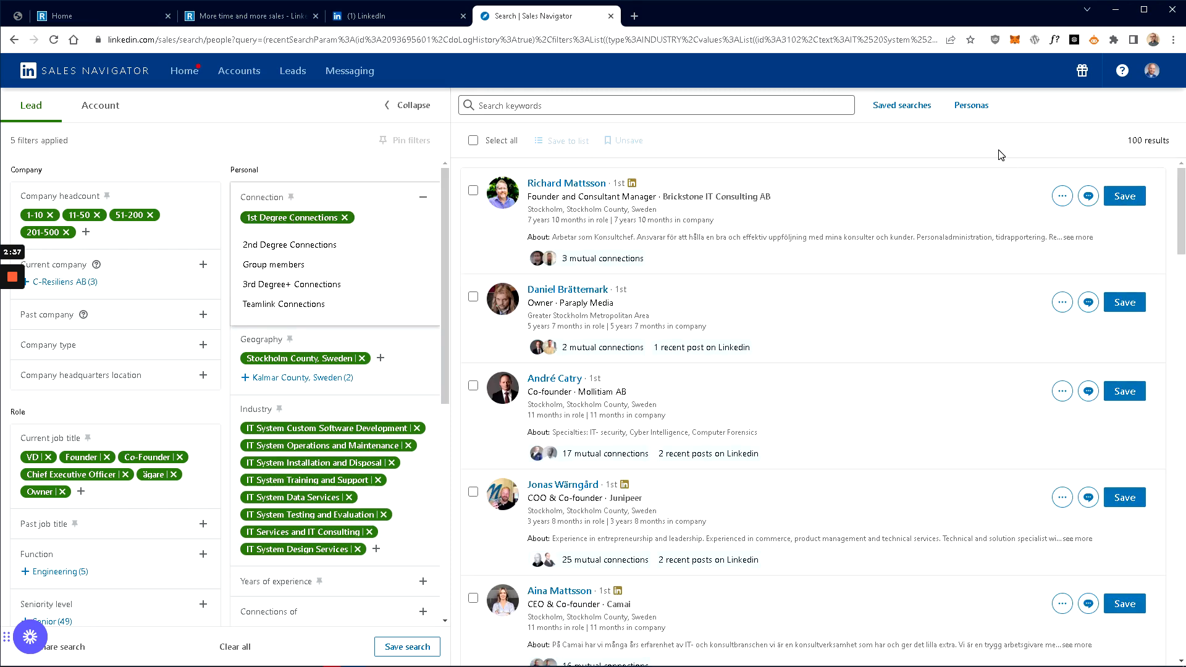
{"action": "left_click", "coordinate": [344, 217]}
{"action": "left_click", "coordinate": [312, 241]}
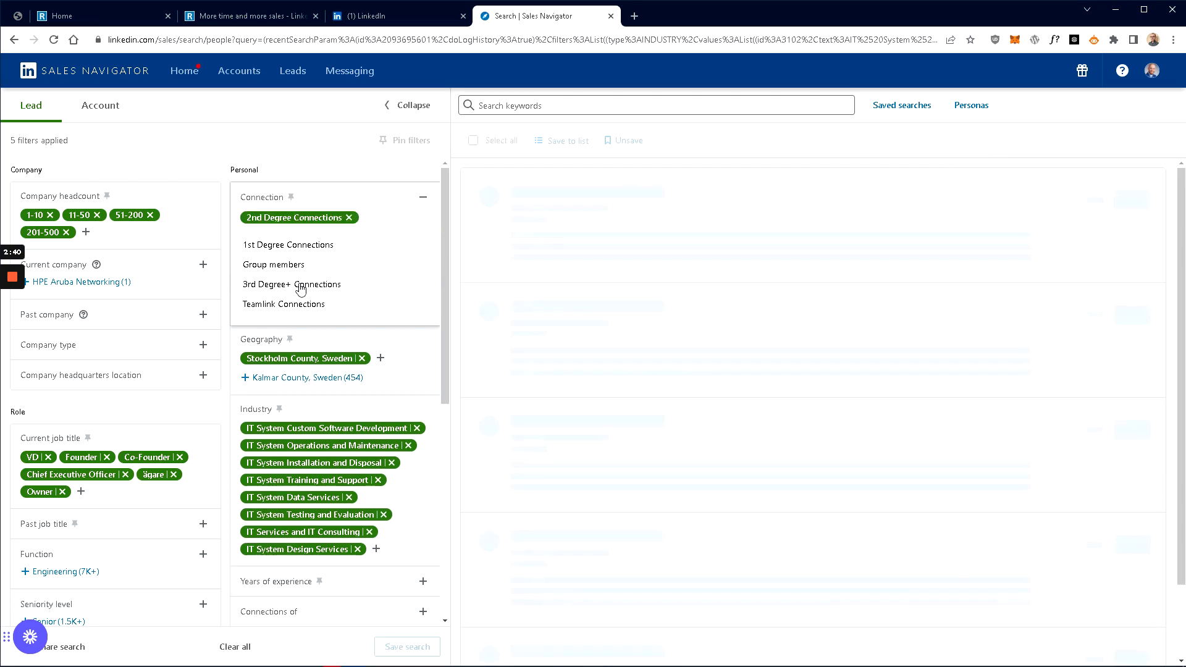
{"action": "left_click", "coordinate": [302, 282]}
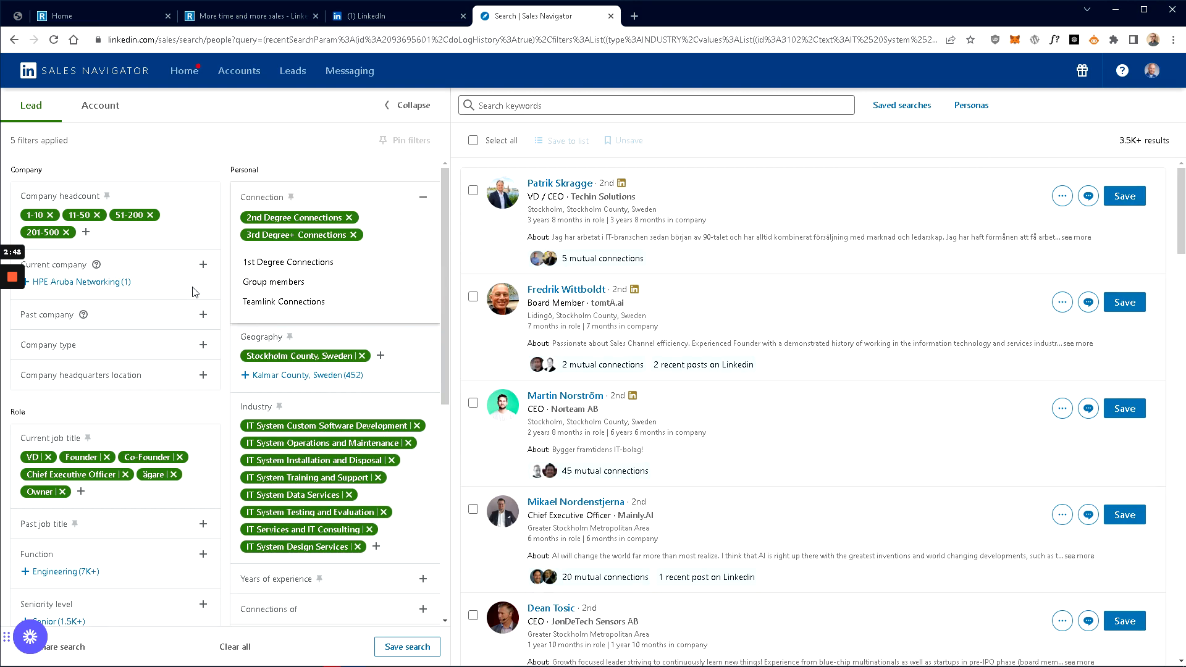
{"action": "left_click", "coordinate": [206, 44]}
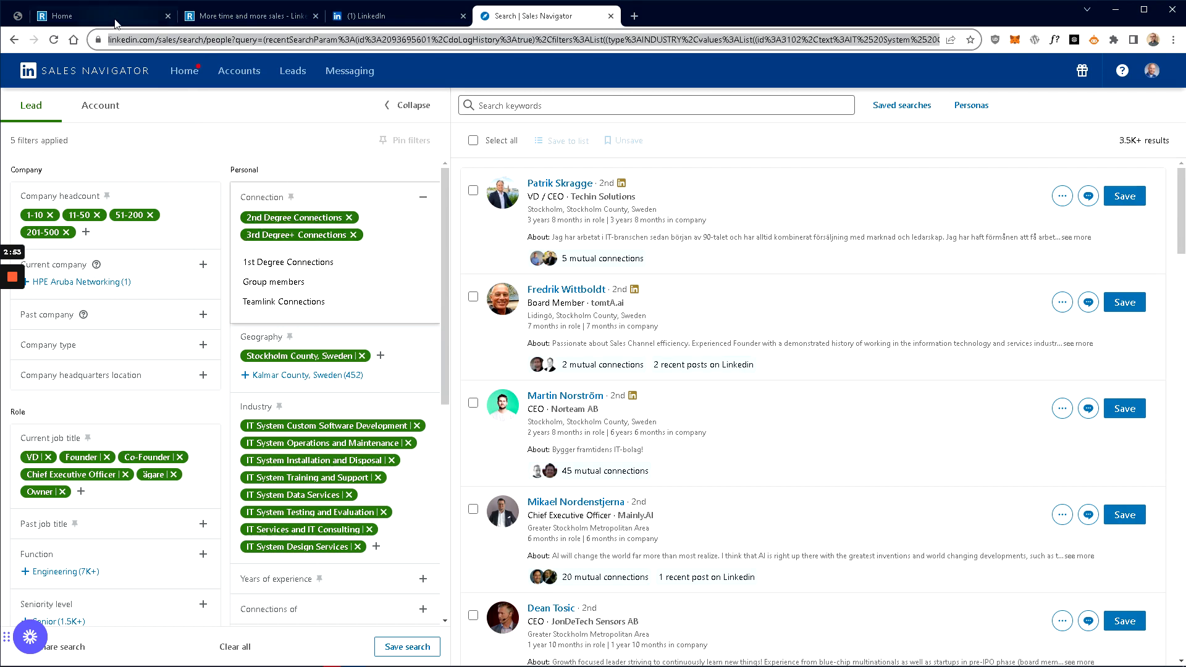
{"action": "left_click", "coordinate": [247, 16]}
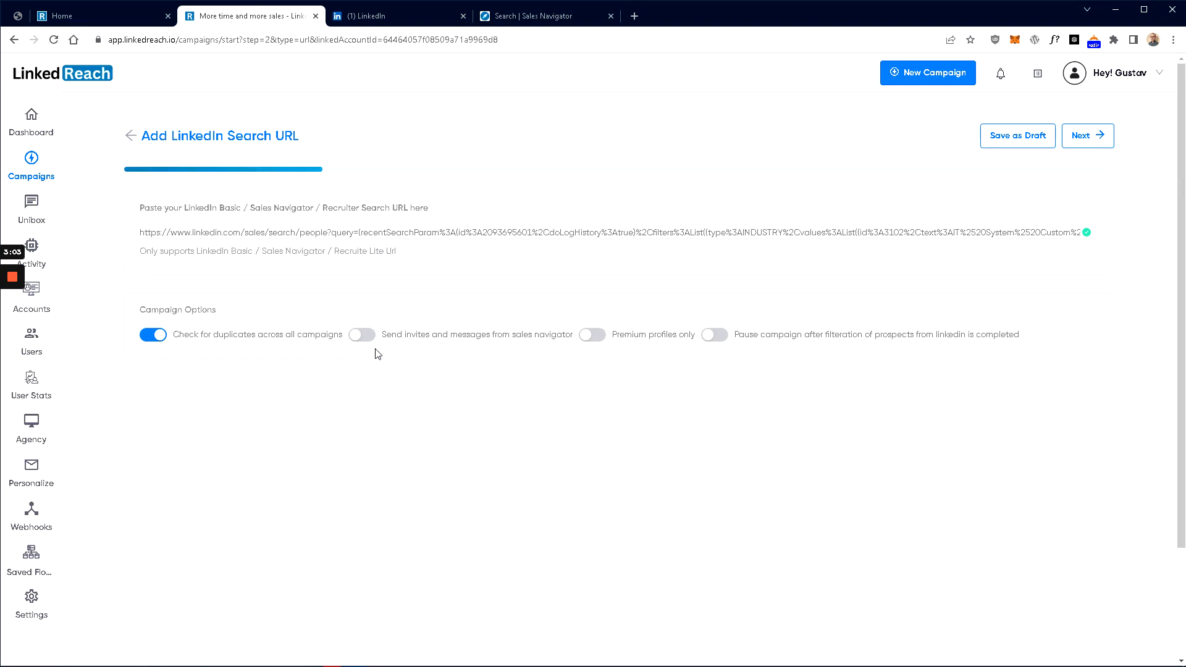
Examine the campaign options for duplicate checking, sending from Sales Navigator and premium profiles only
{"action": "left_click_drag", "start_coordinate": [173, 335], "coordinate": [320, 335]}
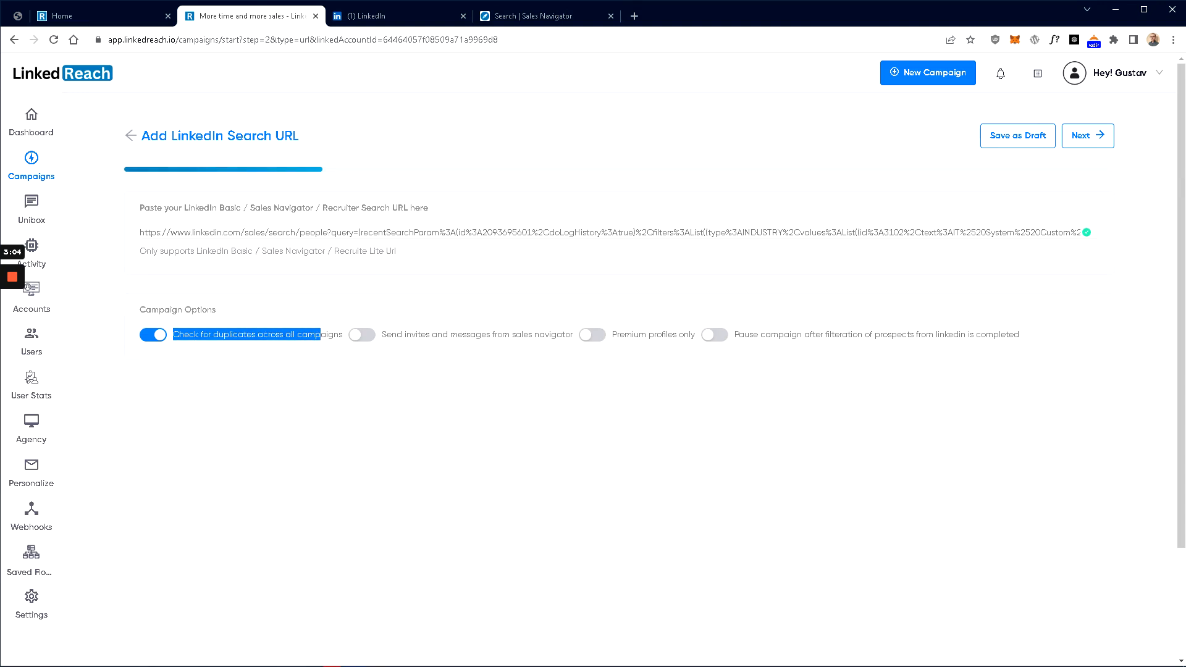
{"action": "left_click", "coordinate": [301, 412]}
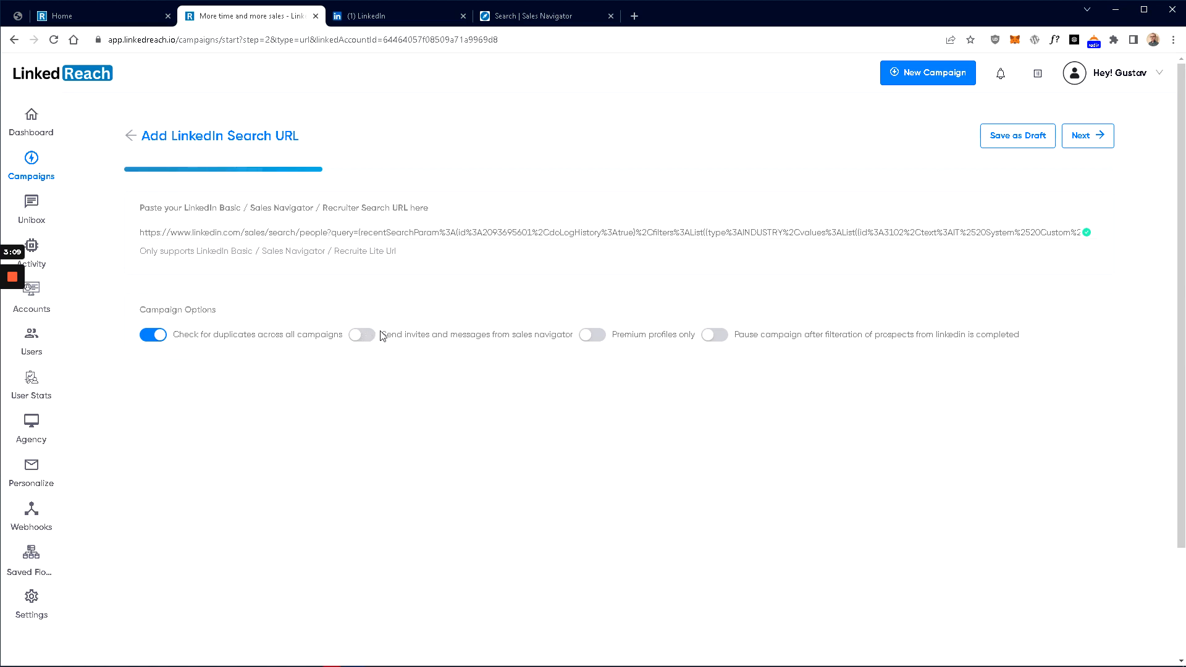
{"action": "left_click_drag", "start_coordinate": [386, 335], "coordinate": [579, 339]}
{"action": "left_click", "coordinate": [485, 399]}
{"action": "left_click_drag", "start_coordinate": [611, 334], "coordinate": [705, 334]}
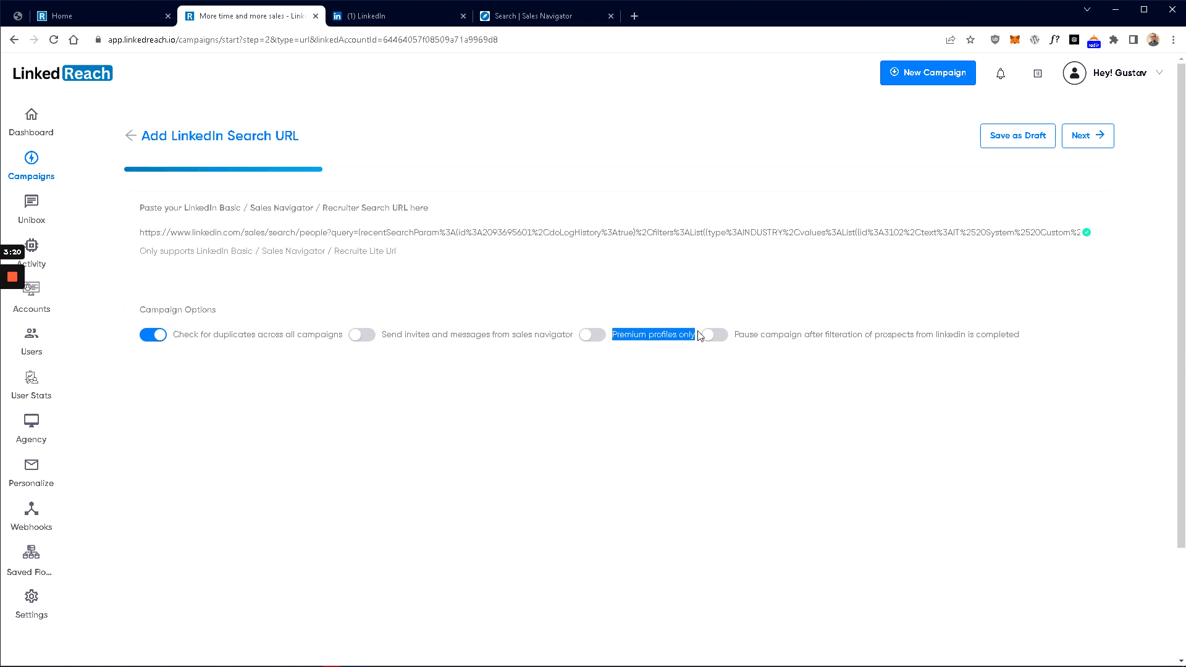
{"action": "left_click", "coordinate": [646, 373]}
{"action": "left_click_drag", "start_coordinate": [614, 334], "coordinate": [675, 335]}
{"action": "left_click", "coordinate": [656, 378]}
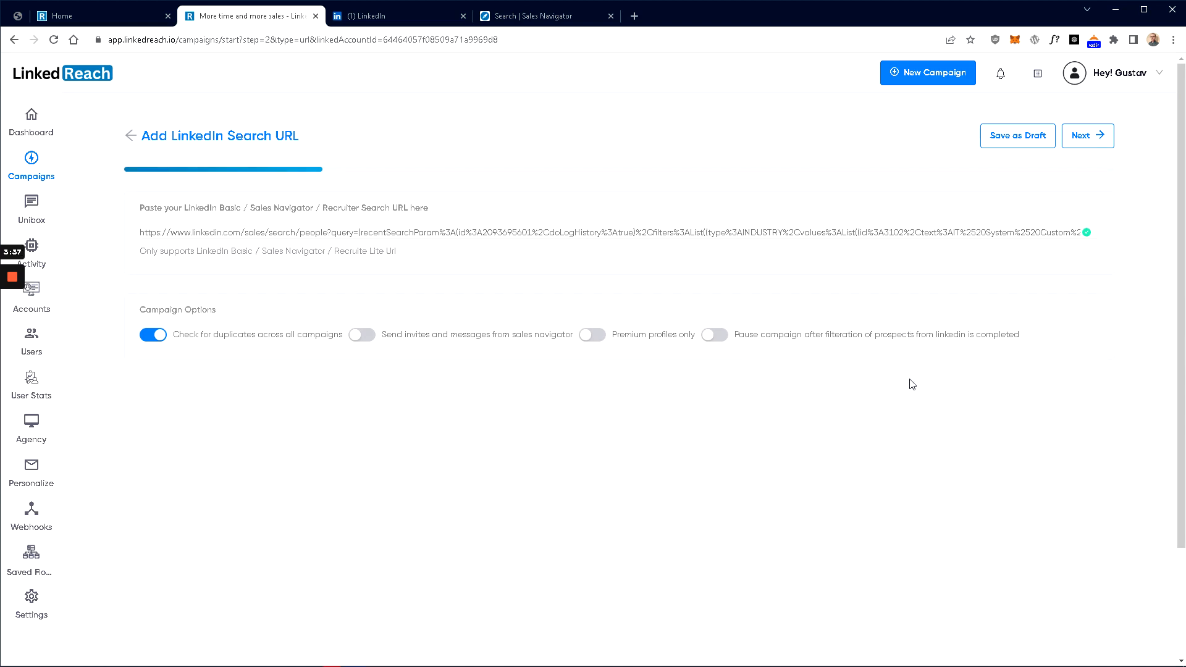
Toggle pausing the campaign after prospect filtering and choose Connect as the campaign type
{"action": "left_click", "coordinate": [717, 336]}
{"action": "left_click", "coordinate": [1096, 140]}
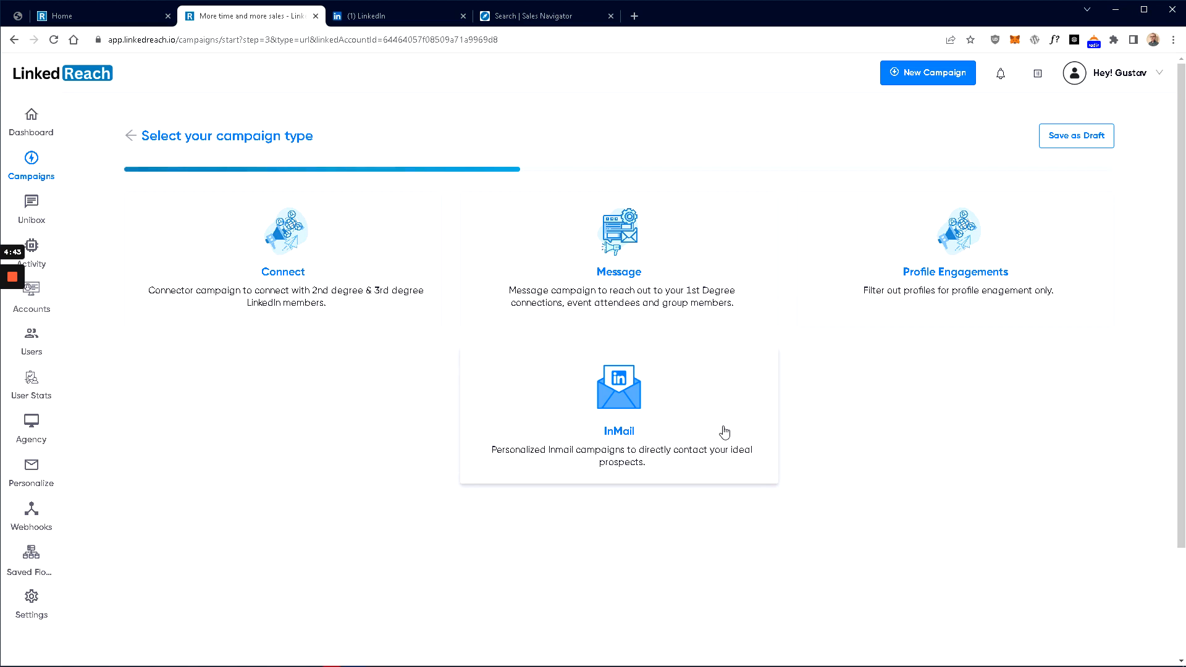
{"action": "left_click", "coordinate": [284, 290]}
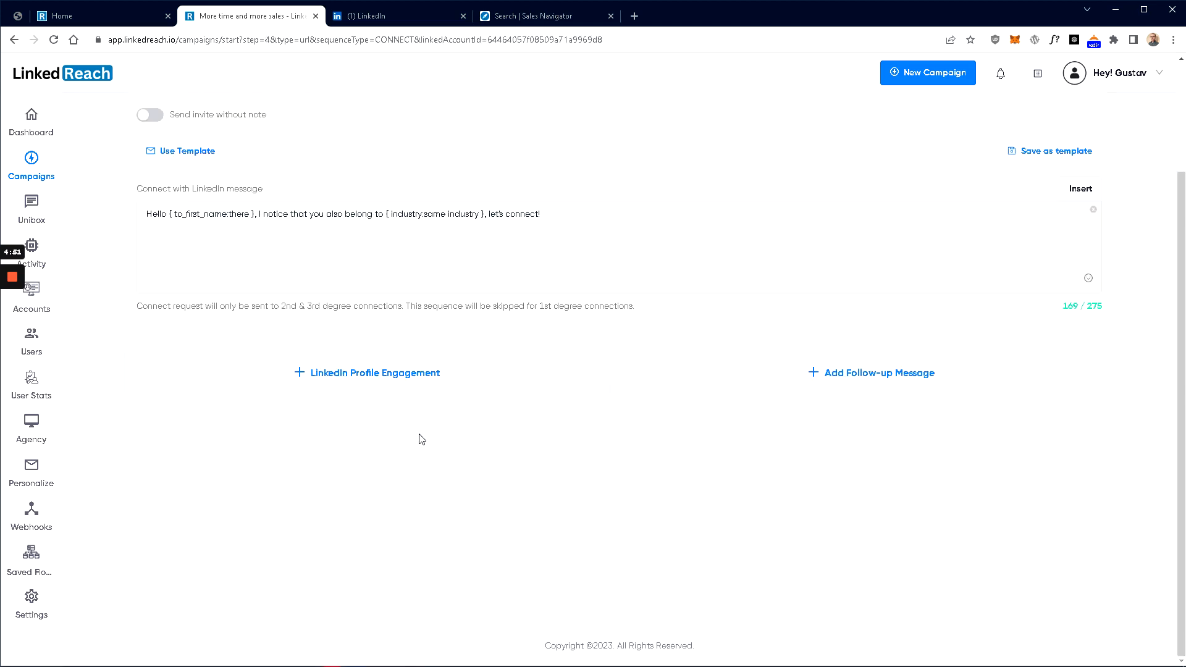
Clear the default text from the connection request's LinkedIn message
{"action": "scroll", "coordinate": [541, 414], "scroll_direction": "up", "scroll_amount": 2}
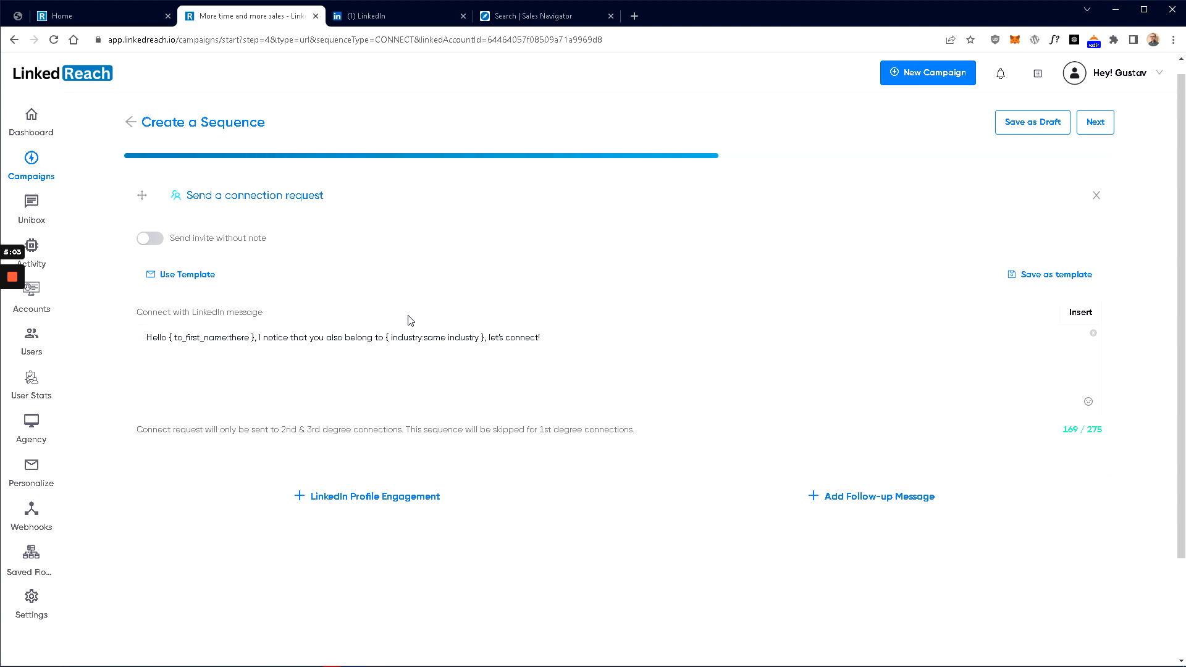
{"action": "left_click", "coordinate": [542, 338]}
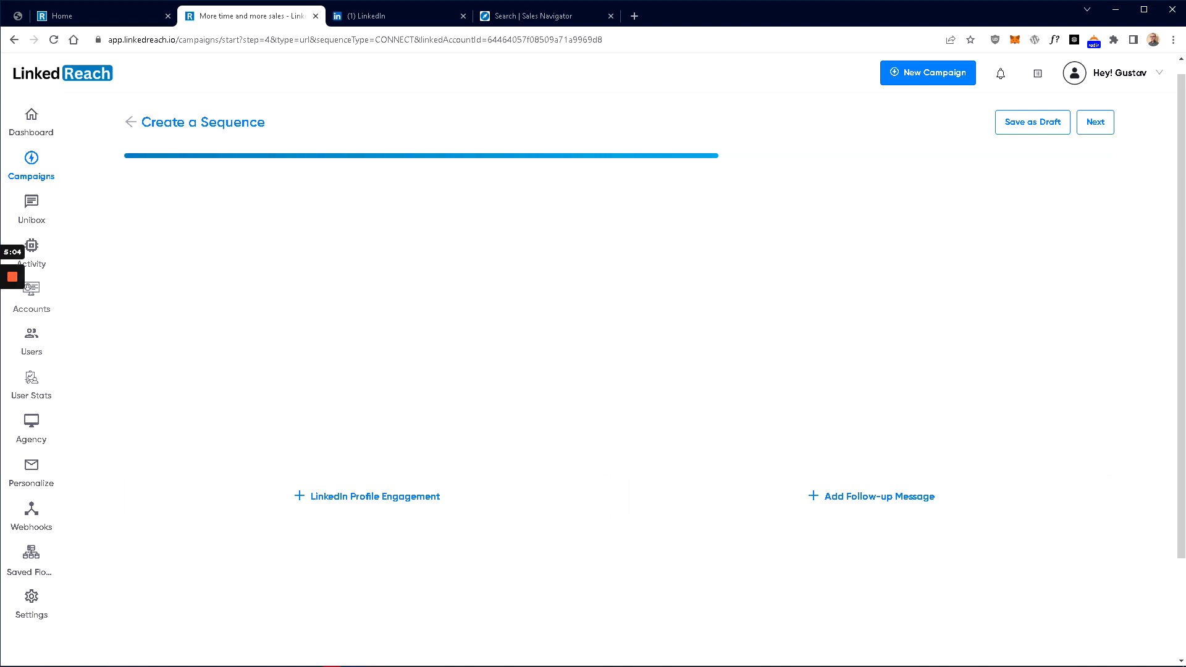
{"action": "key", "text": "ctrl+shift+Left"}
{"action": "key", "text": "ctrl+shift+Left"}
{"action": "key", "text": "ctrl+shift+Left"}
{"action": "key", "text": "ctrl+shift+Left"}
{"action": "key", "text": "ctrl+shift+Left"}
{"action": "key", "text": "ctrl+shift+Left"}
{"action": "key", "text": "ctrl+shift+Left"}
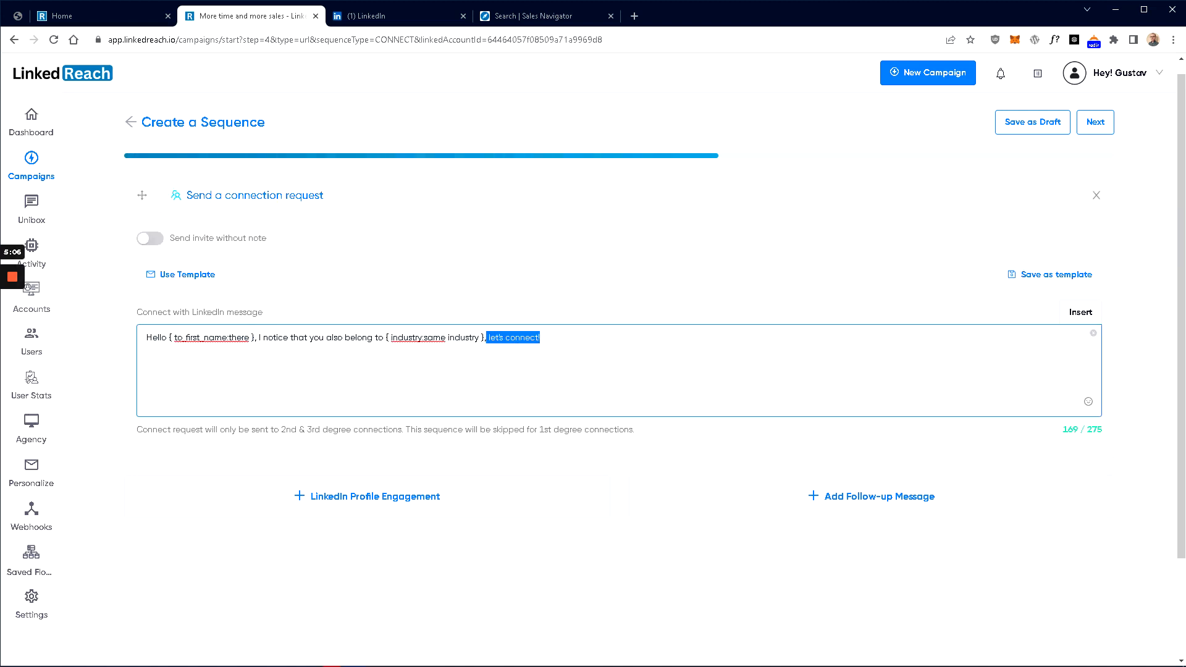
{"action": "key", "text": "ctrl+shift+Left"}
{"action": "key", "text": "ctrl+shift+Left"}
{"action": "key", "text": "ctrl+shift+Left"}
{"action": "key", "text": "ctrl+shift+Left"}
{"action": "key", "text": "ctrl+shift+Left"}
{"action": "key", "text": "ctrl+shift+Left"}
{"action": "key", "text": "ctrl+shift+Left"}
{"action": "key", "text": "ctrl+shift+Left"}
{"action": "key", "text": "ctrl+shift+Left"}
{"action": "key", "text": "ctrl+shift+Left"}
{"action": "key", "text": "ctrl+shift+Left"}
{"action": "key", "text": "ctrl+shift+Left"}
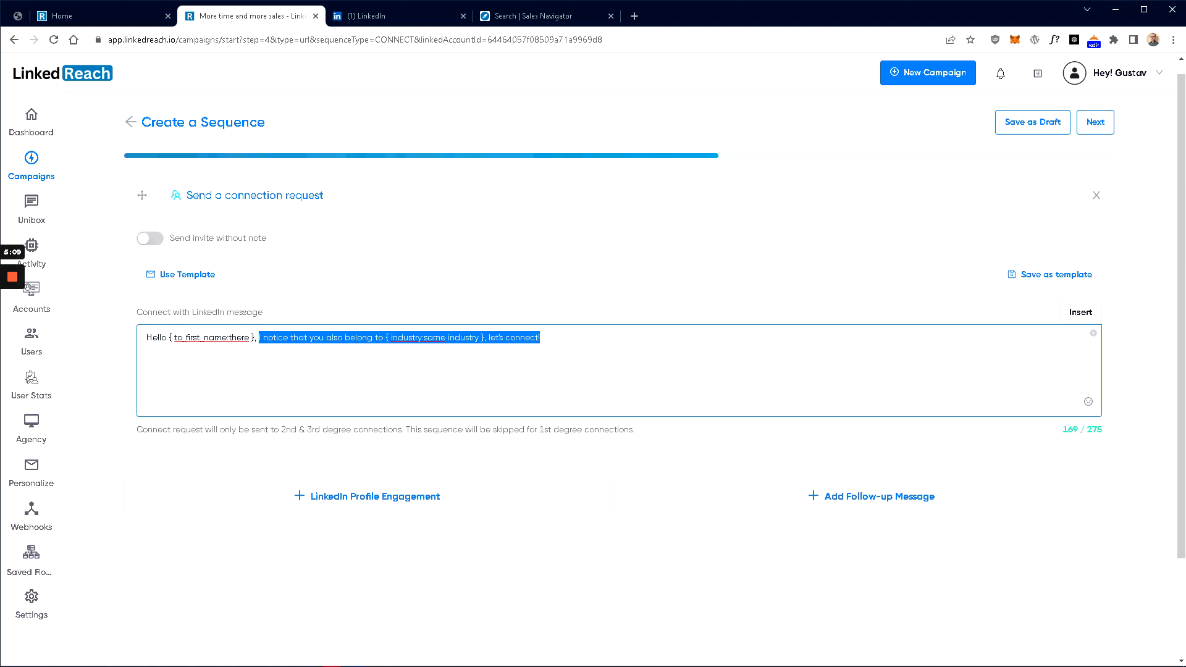
{"action": "key", "text": "BackSpace"}
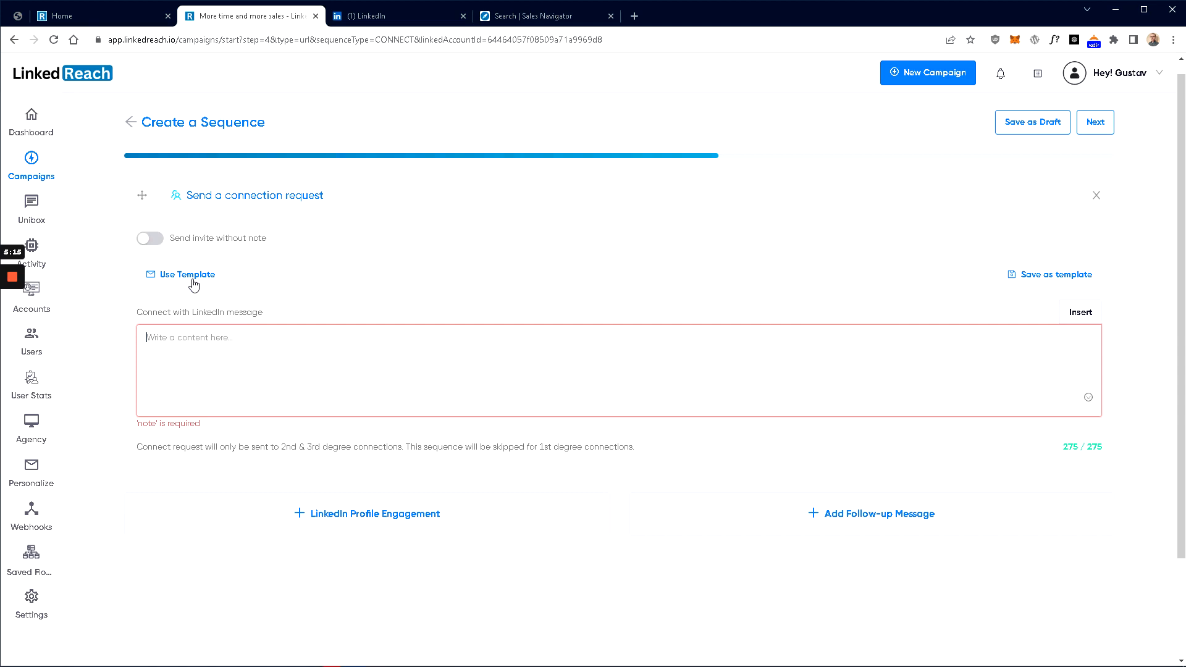
{"action": "left_click", "coordinate": [193, 281]}
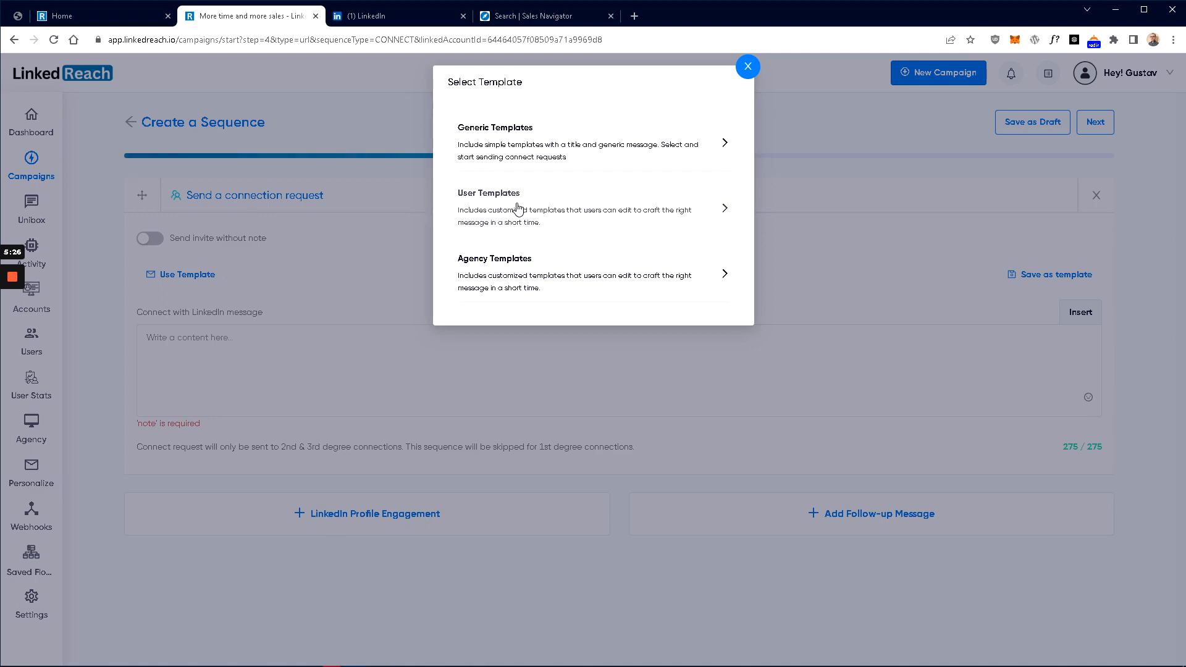
{"action": "left_click", "coordinate": [748, 67]}
{"action": "left_click", "coordinate": [433, 364]}
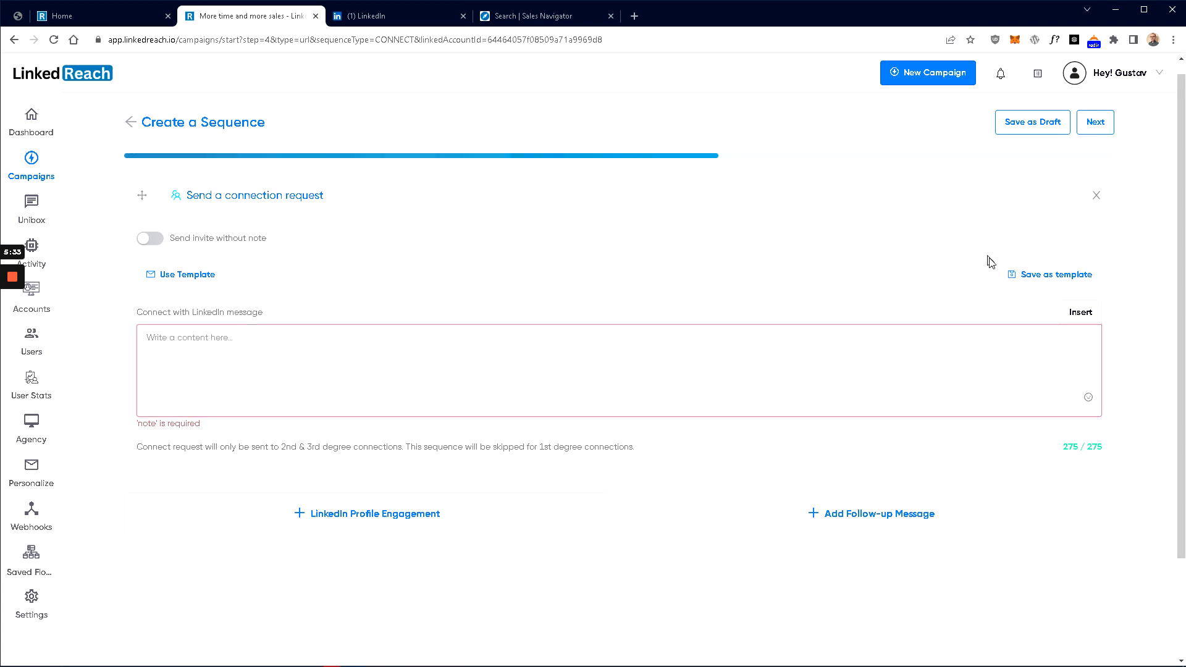
Fill the connection message with the "Connection Request Message" template from the Sales category of the Agency Templates
{"action": "left_click", "coordinate": [184, 274]}
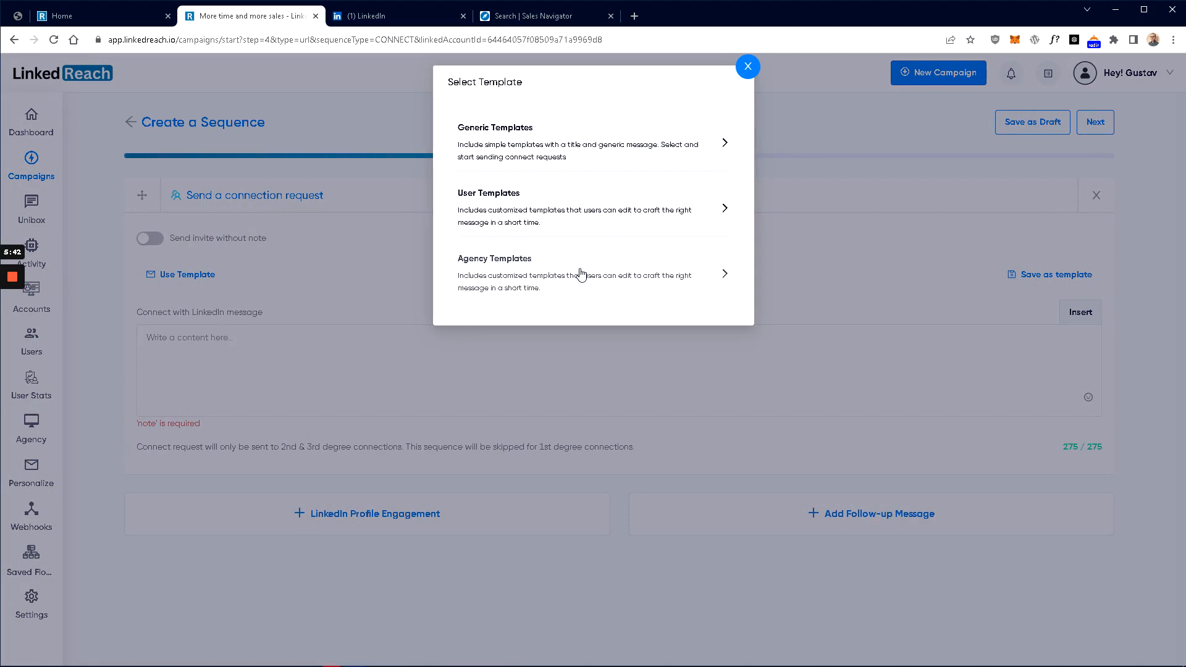
{"action": "left_click", "coordinate": [580, 274]}
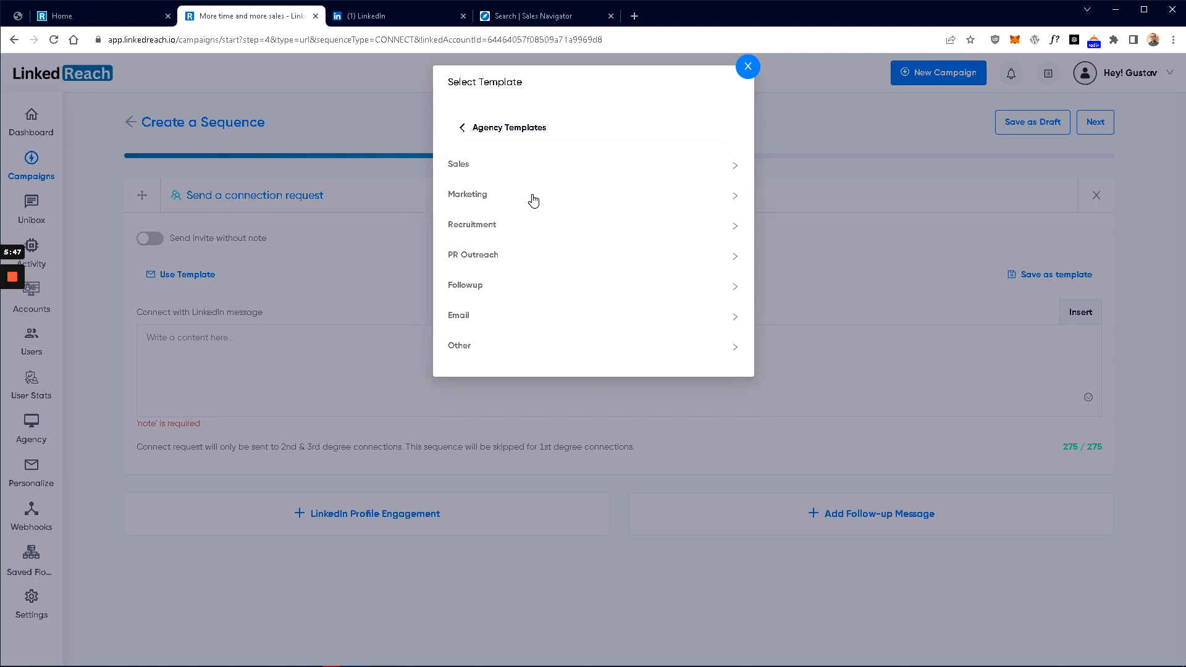
{"action": "left_click", "coordinate": [517, 173]}
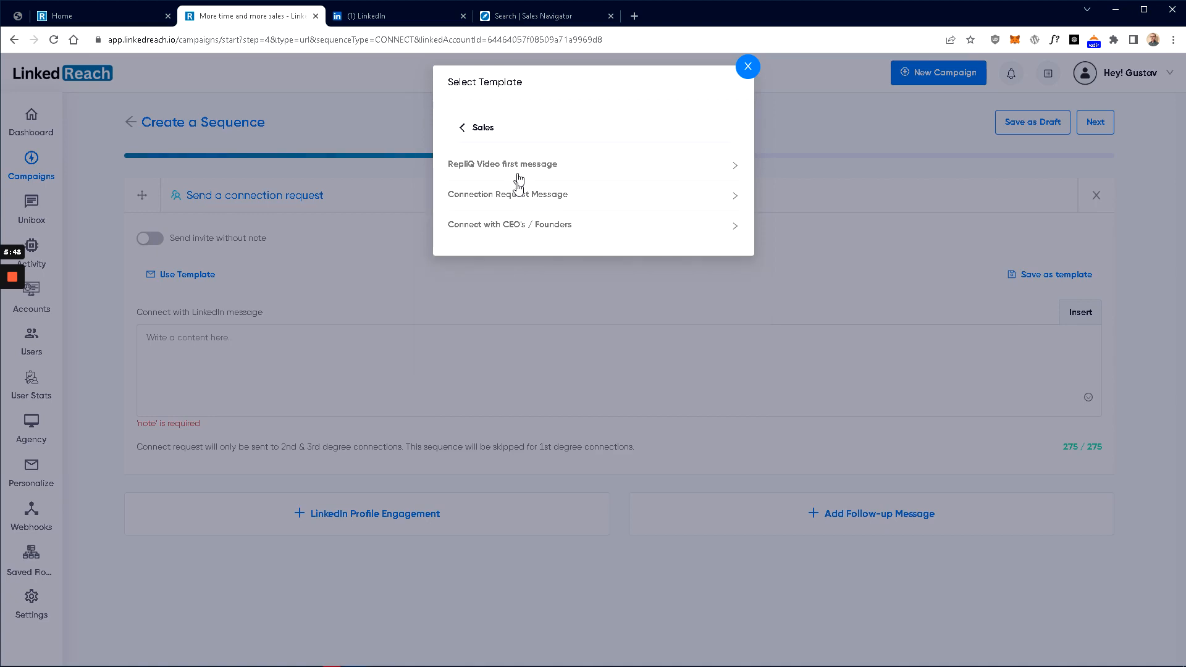
{"action": "left_click", "coordinate": [517, 195]}
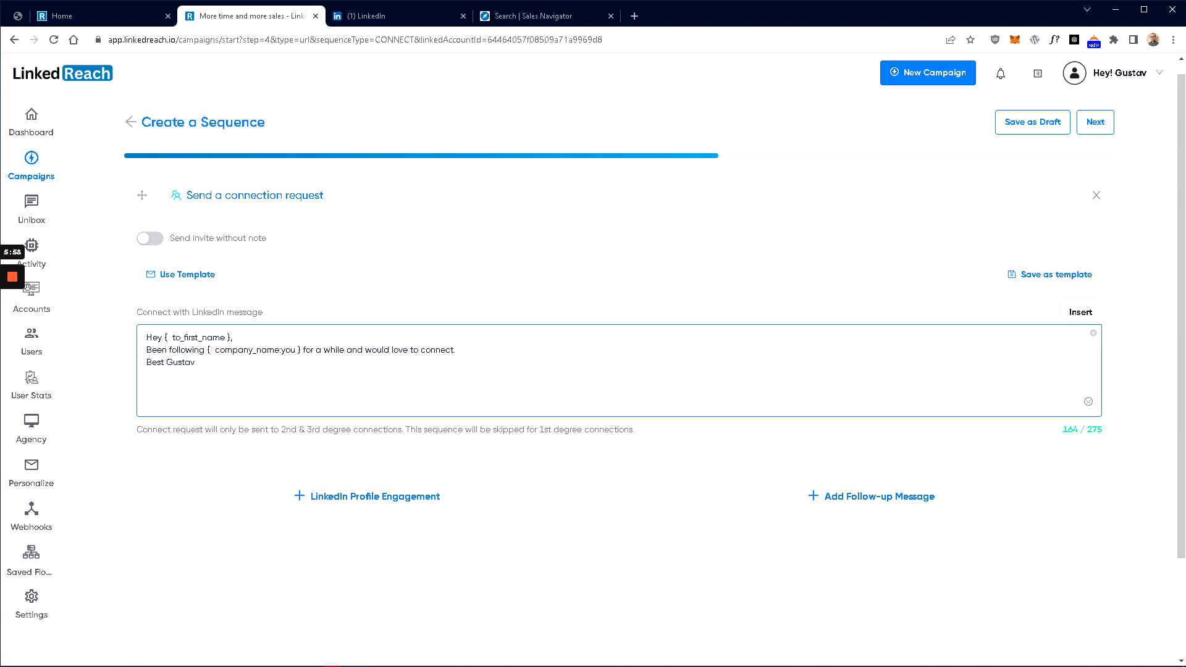
Delete the { to_first_name } placeholder after "Hey" in the connection message
{"action": "left_click_drag", "start_coordinate": [161, 337], "coordinate": [231, 338]}
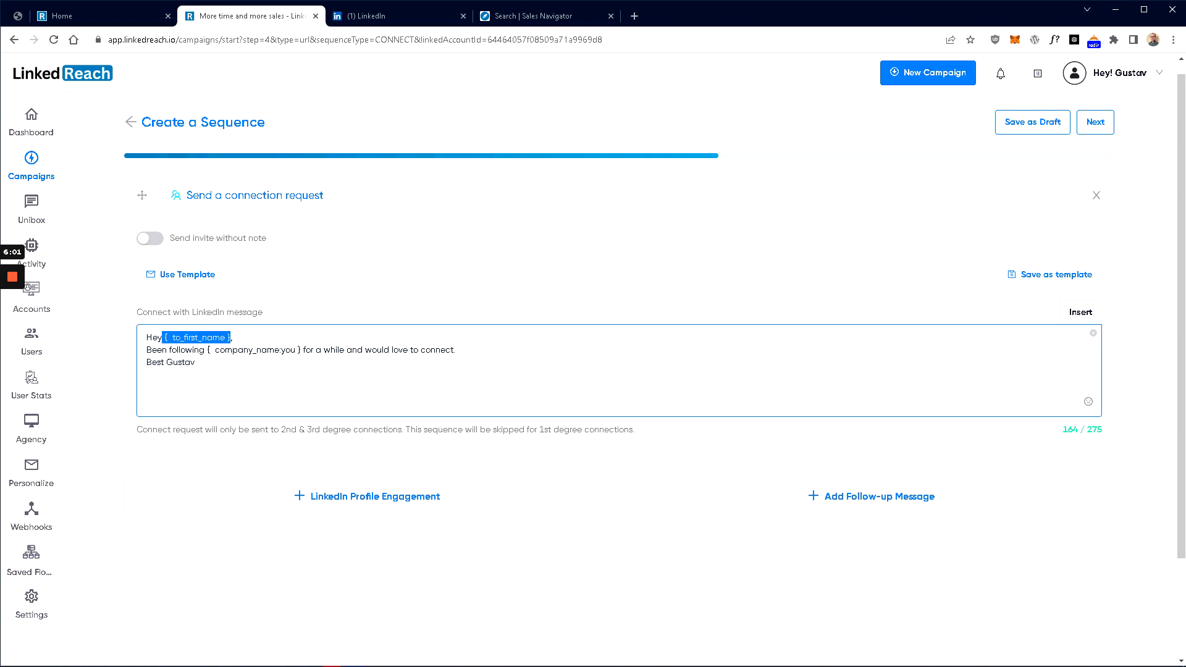
{"action": "key", "text": "BackSpace"}
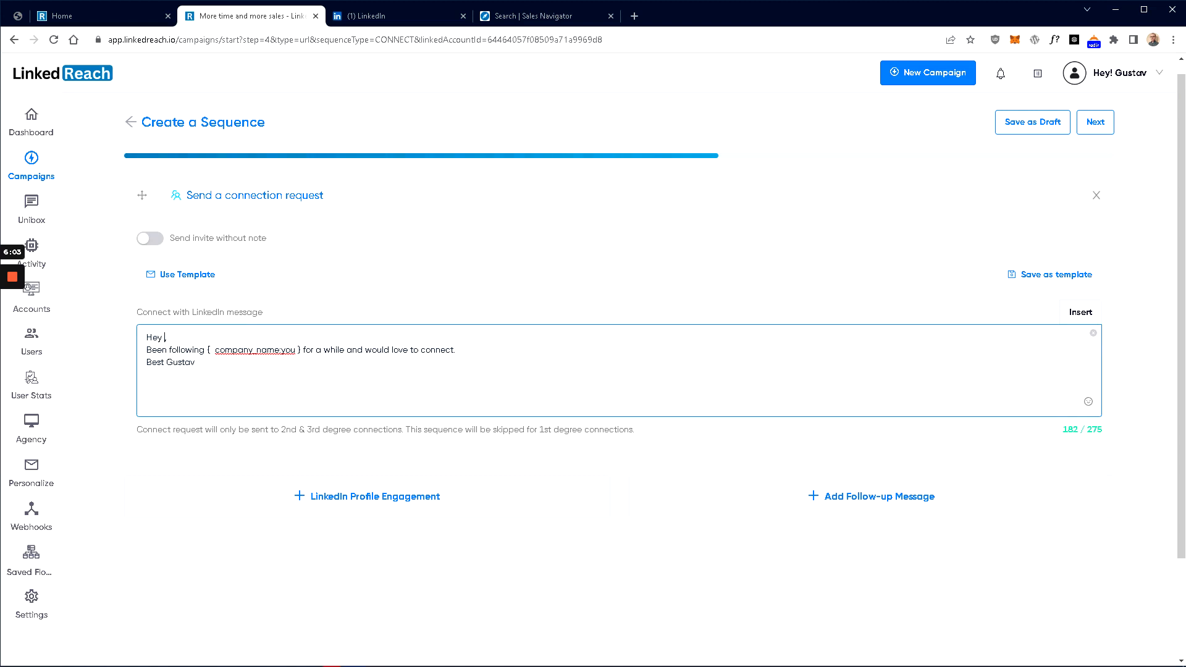
{"action": "left_click", "coordinate": [1075, 312]}
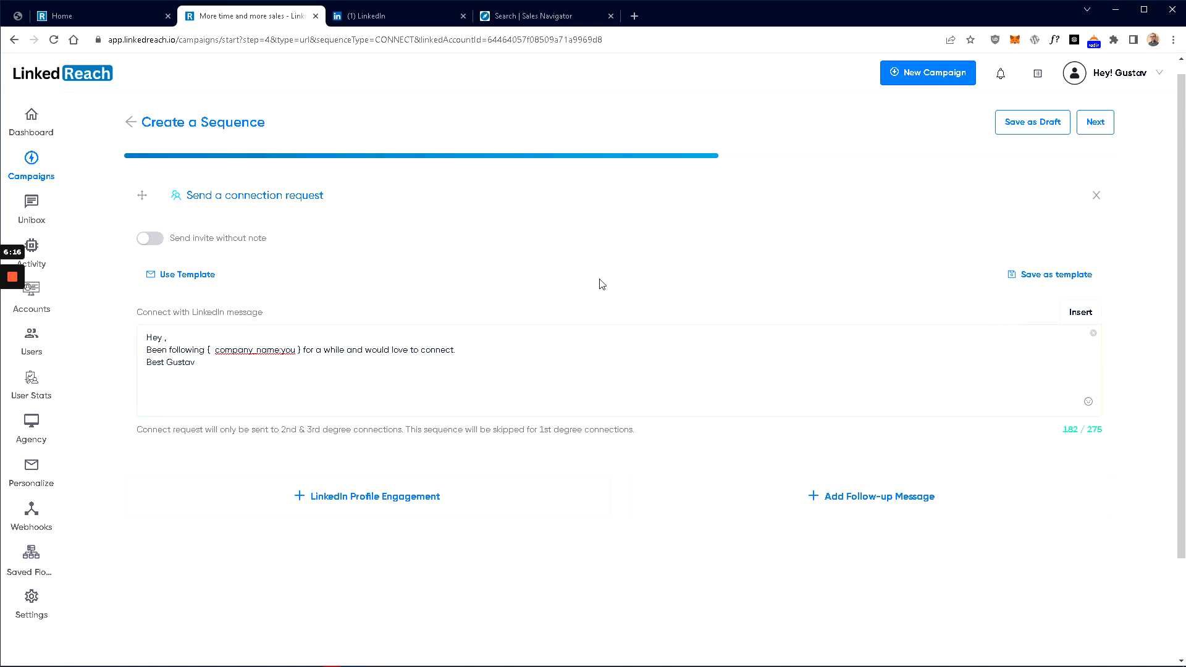
{"action": "left_click", "coordinate": [578, 18]}
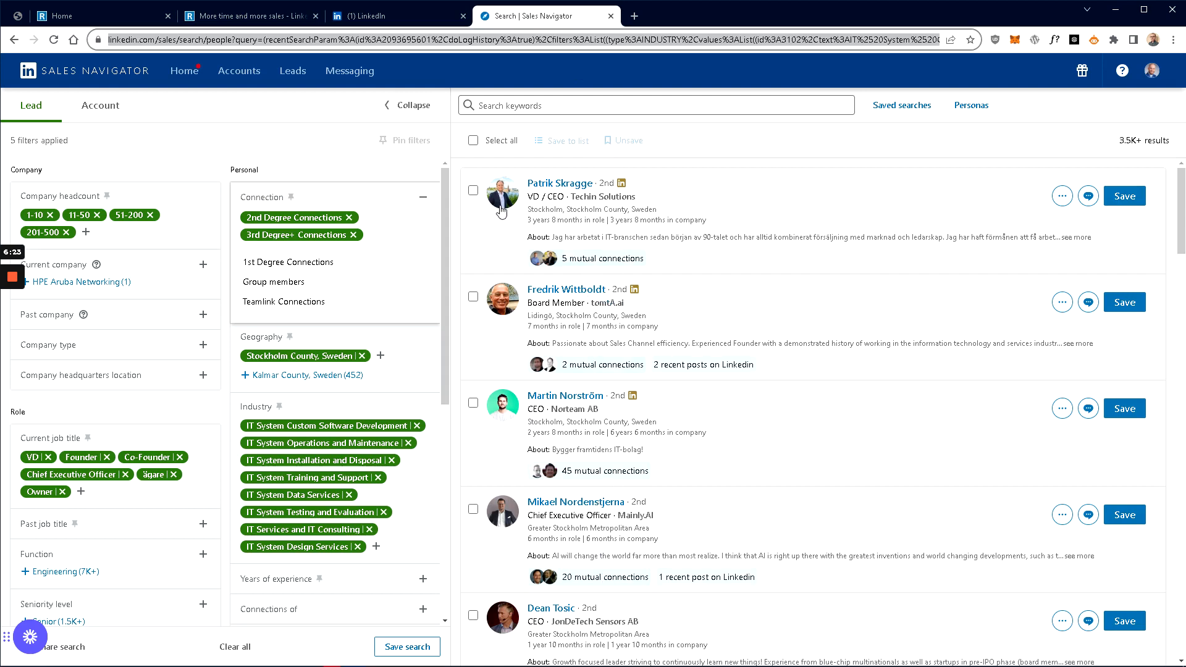
{"action": "left_click", "coordinate": [371, 15]}
{"action": "left_click", "coordinate": [504, 16]}
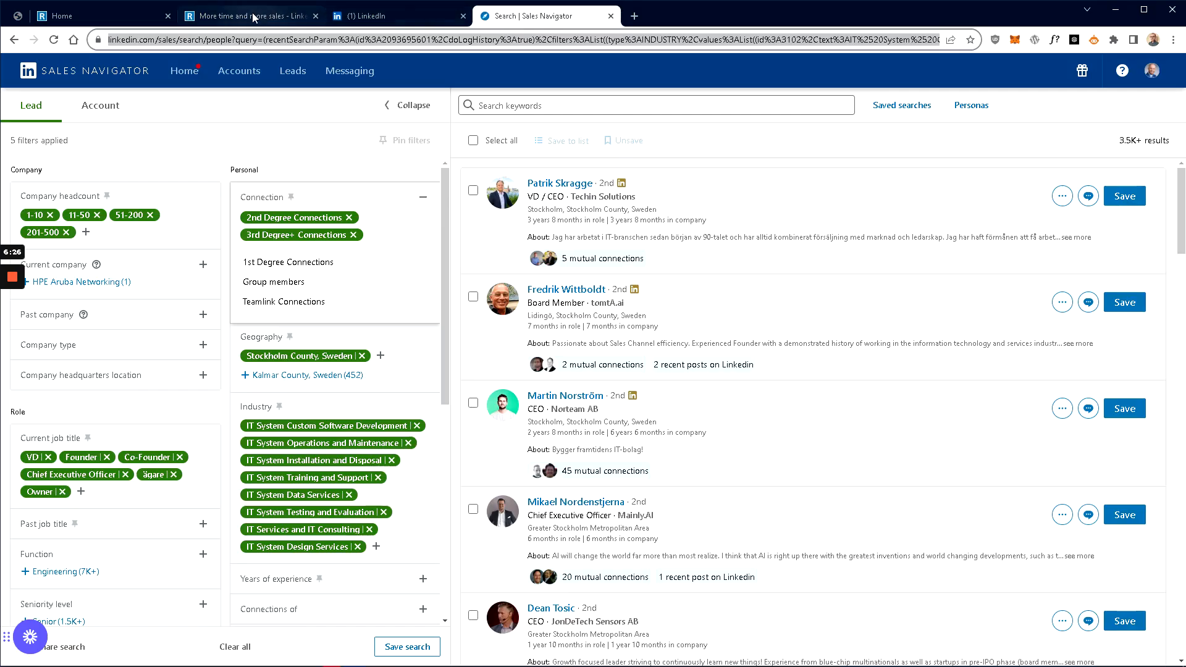
{"action": "left_click", "coordinate": [102, 15]}
{"action": "left_click", "coordinate": [225, 13]}
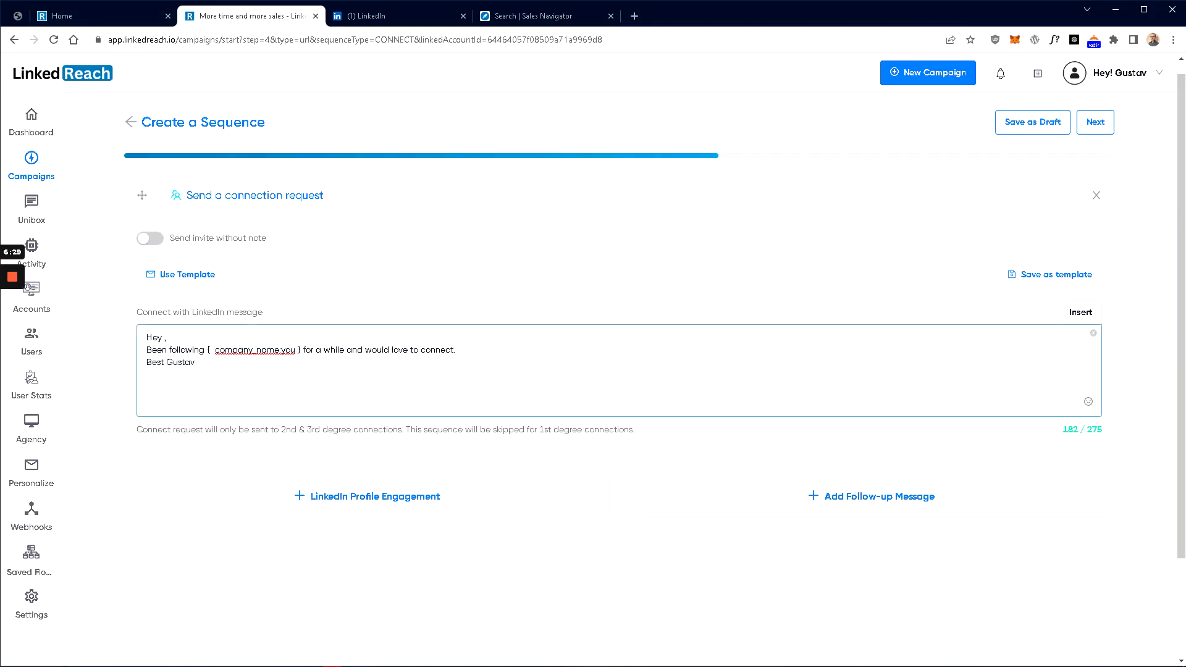
Insert the { to_first_name } placeholder after "Hey" in the connection message, leaving its fallback value empty
{"action": "left_click", "coordinate": [1086, 321]}
{"action": "left_click", "coordinate": [1082, 361]}
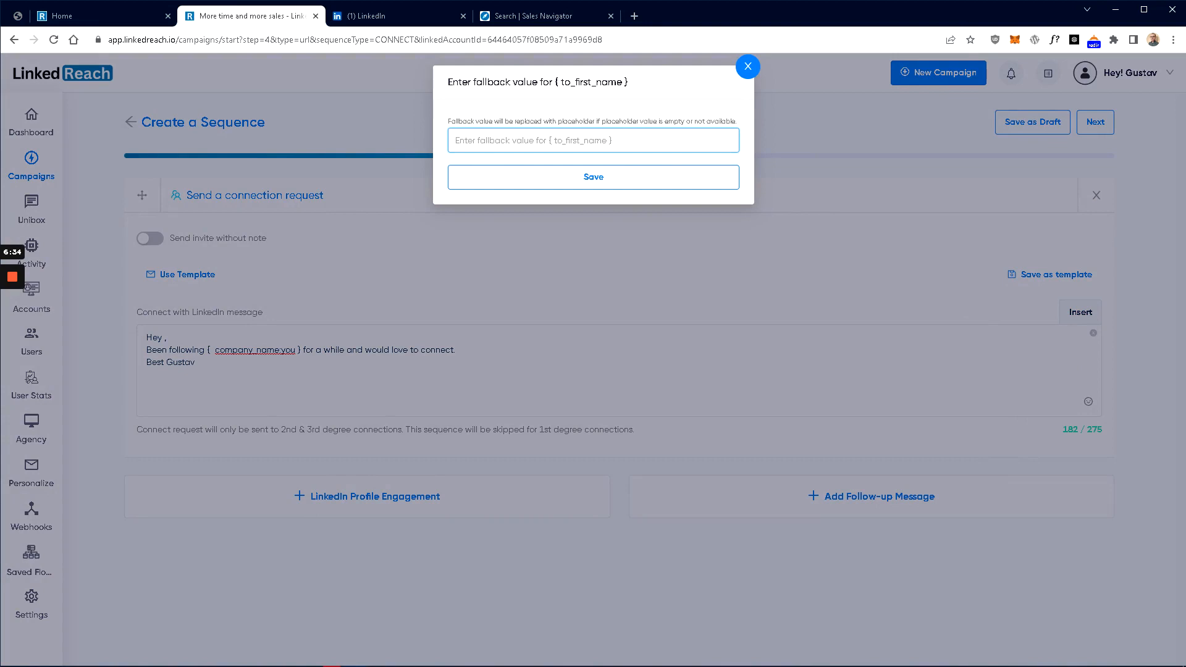
{"action": "left_click", "coordinate": [559, 177]}
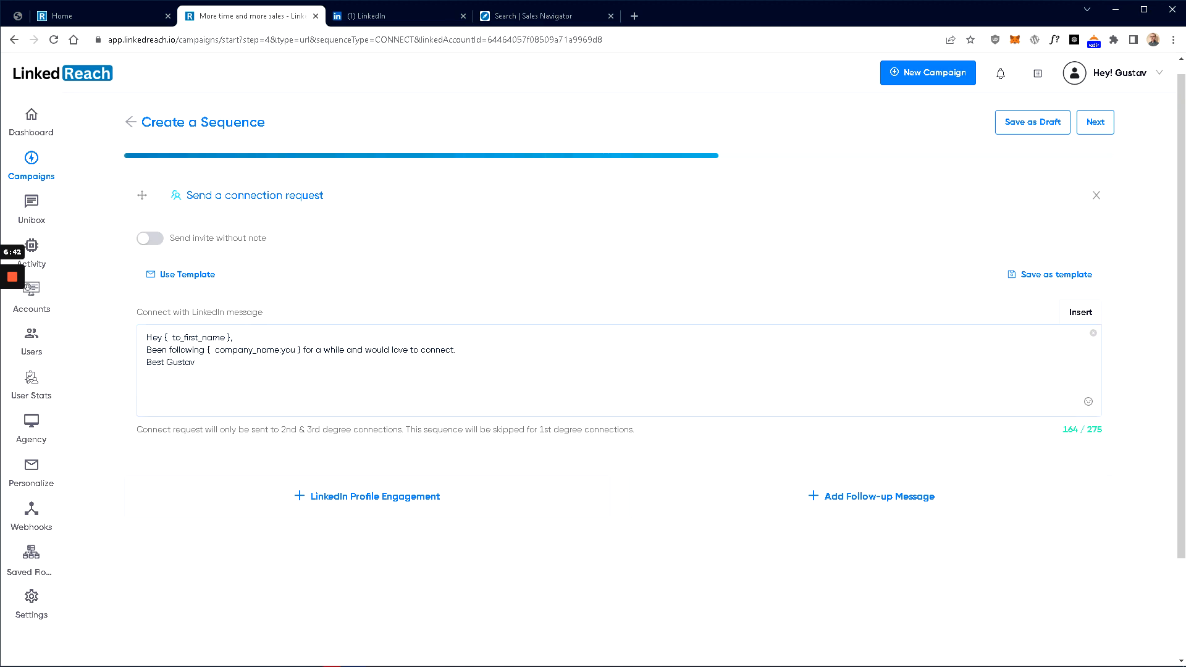
Check the leads' names and companies in the Sales Navigator search results, and return to the LinkedReach sequence
{"action": "left_click", "coordinate": [522, 19]}
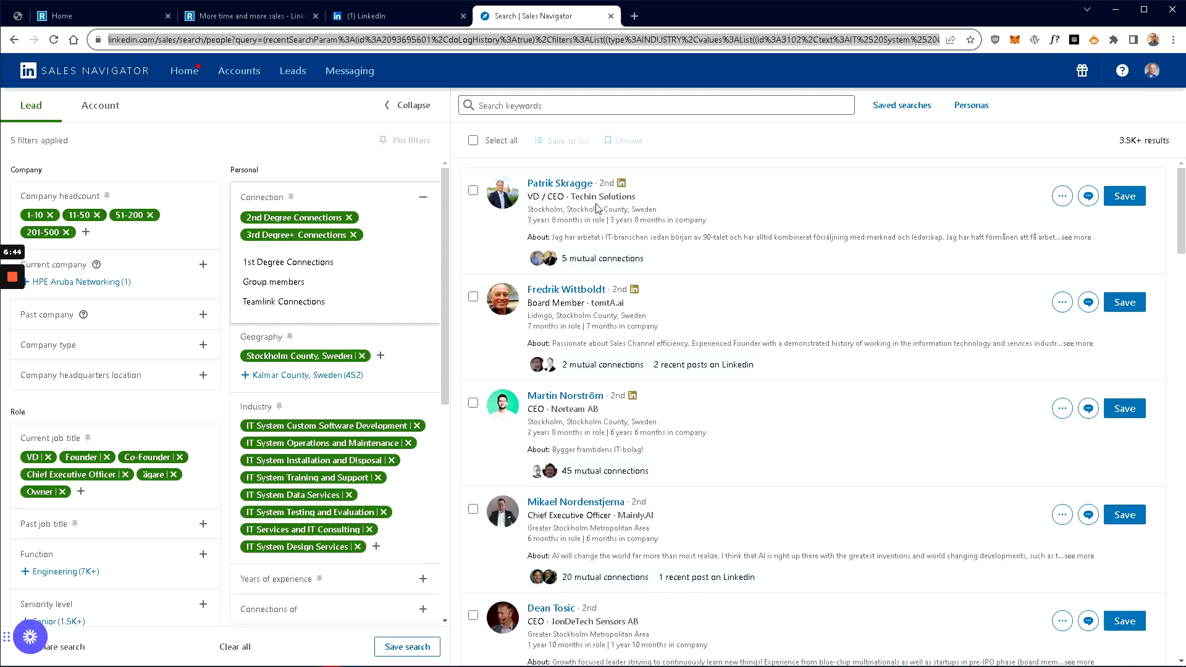
{"action": "left_click", "coordinate": [296, 16]}
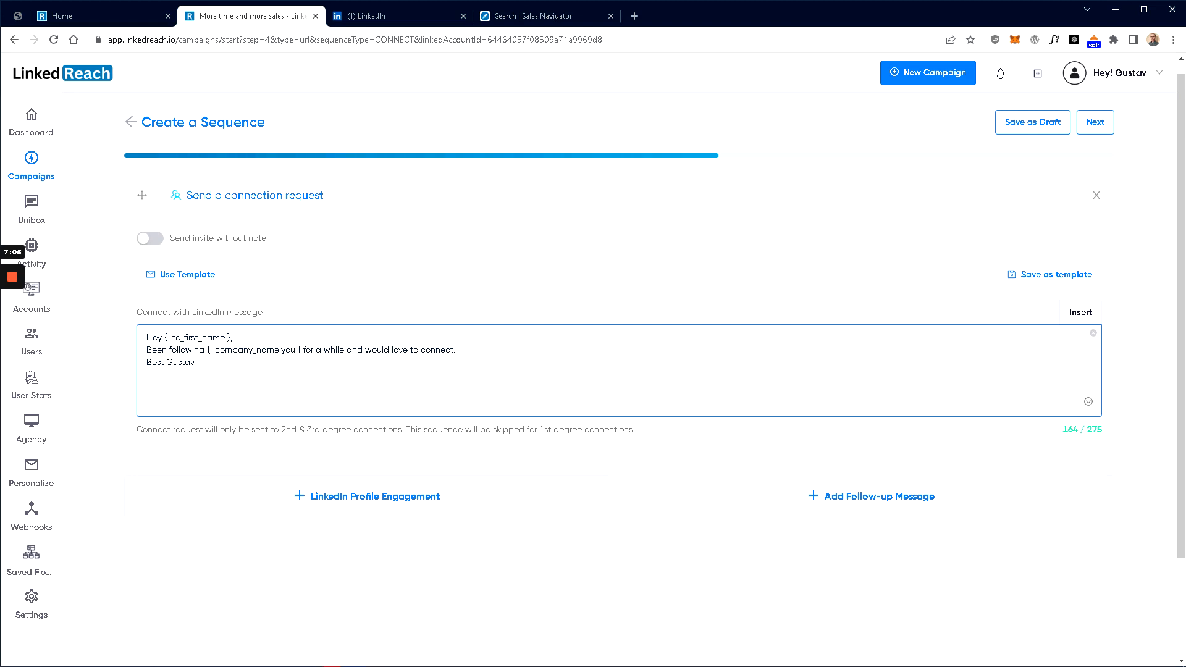
{"action": "left_click", "coordinate": [164, 178]}
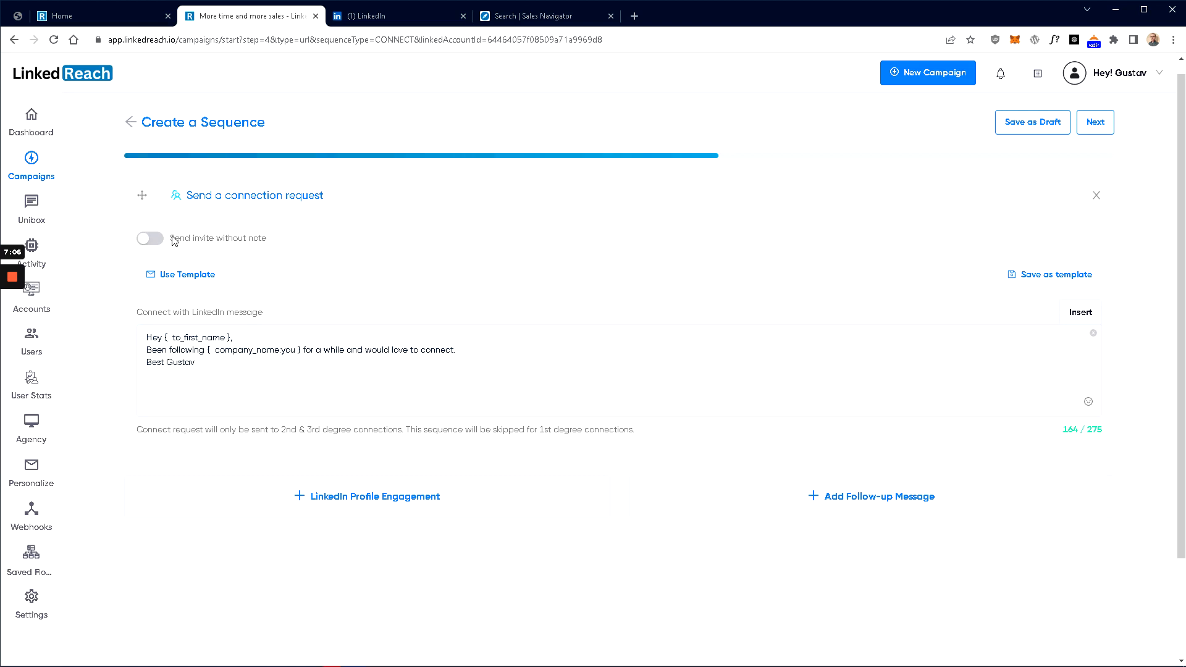
Set the connection request to send the invite without a note
{"action": "left_click_drag", "start_coordinate": [171, 236], "coordinate": [519, 326]}
{"action": "left_click", "coordinate": [142, 241]}
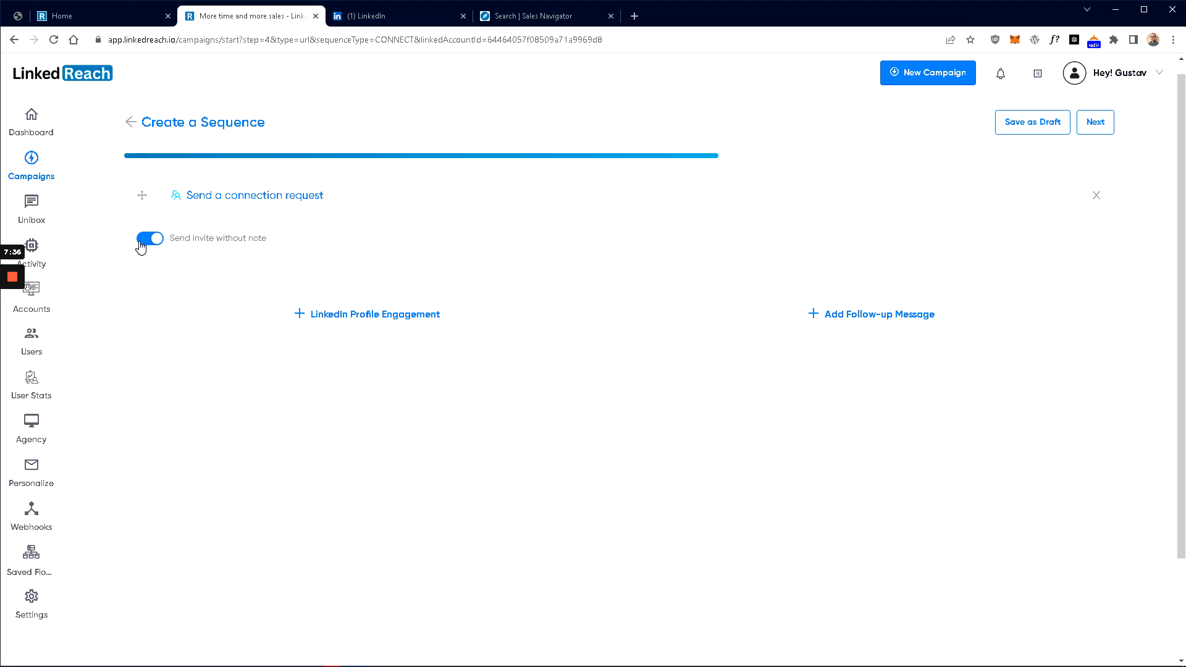
{"action": "left_click", "coordinate": [141, 244]}
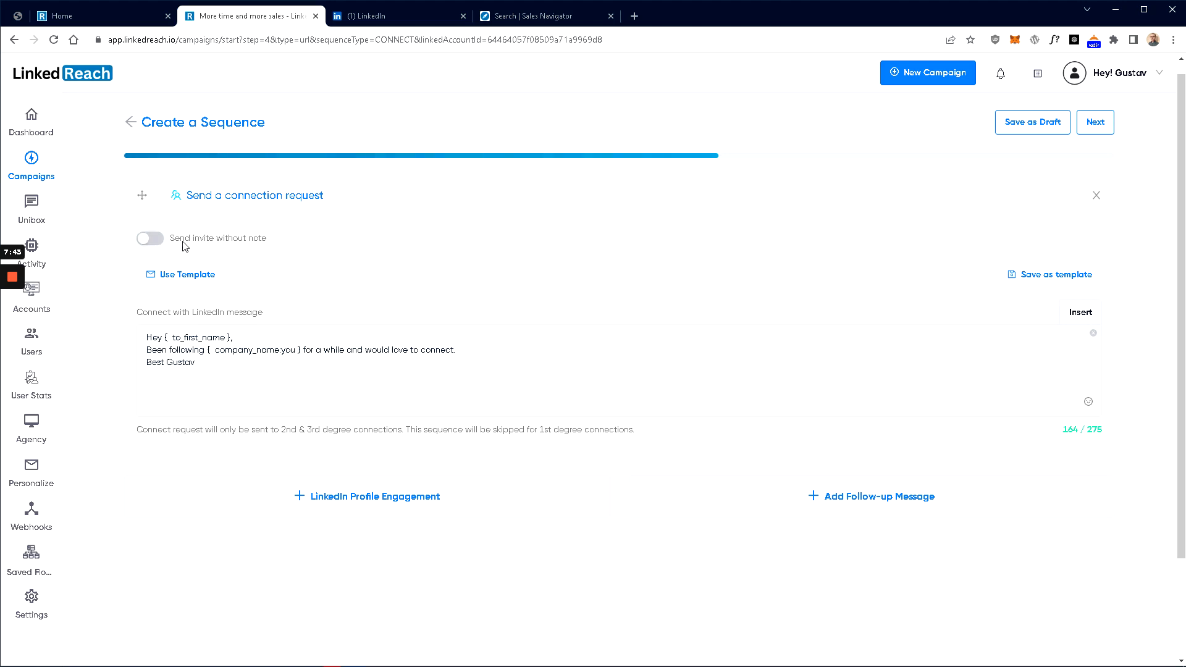
{"action": "left_click", "coordinate": [143, 245]}
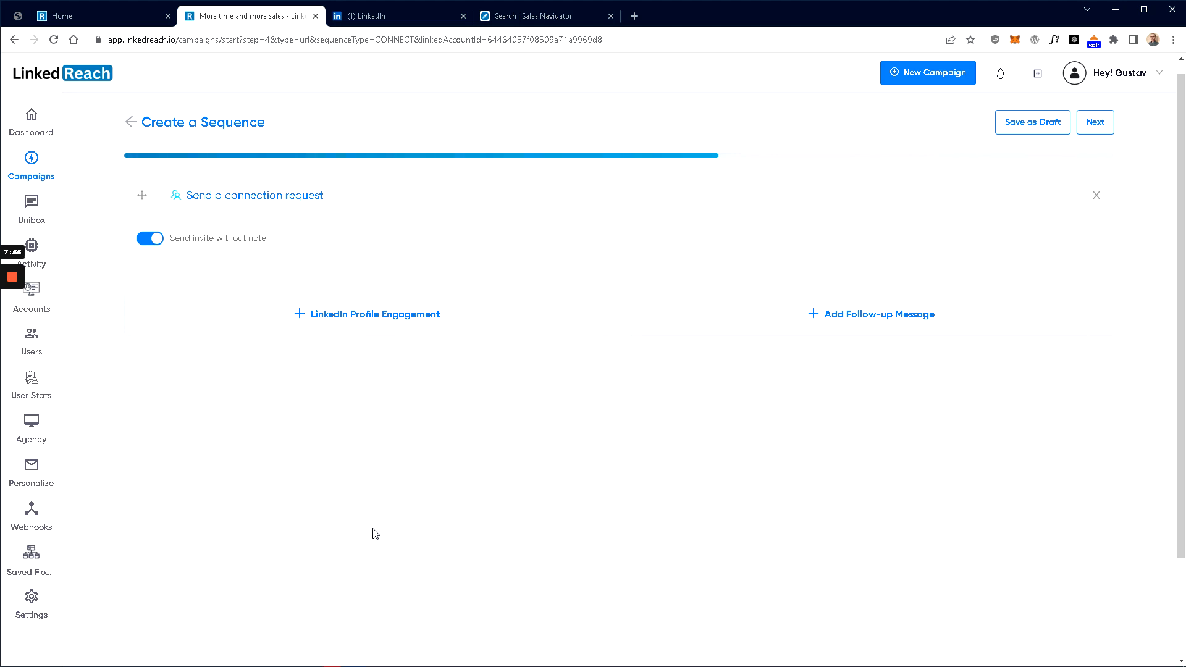
Add a follow-up message to the sequence and set its delay to 3 hours from the previous step
{"action": "left_click", "coordinate": [844, 324]}
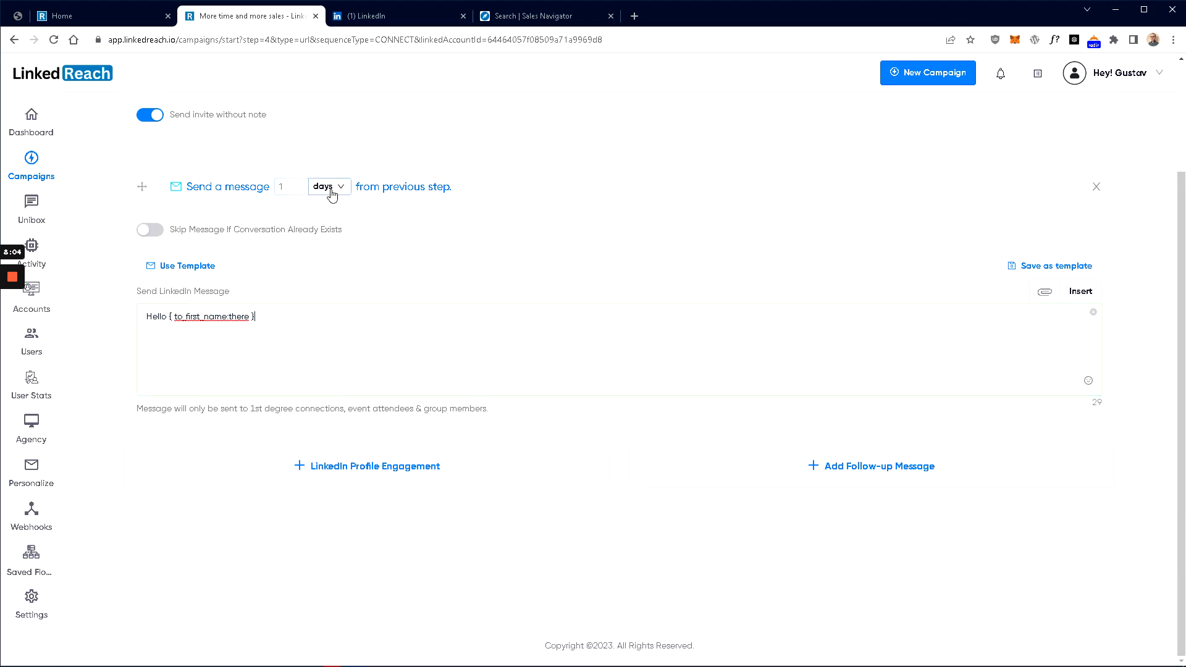
{"action": "scroll", "coordinate": [514, 237], "scroll_direction": "up", "scroll_amount": 1}
{"action": "scroll", "coordinate": [511, 238], "scroll_direction": "up", "scroll_amount": 2}
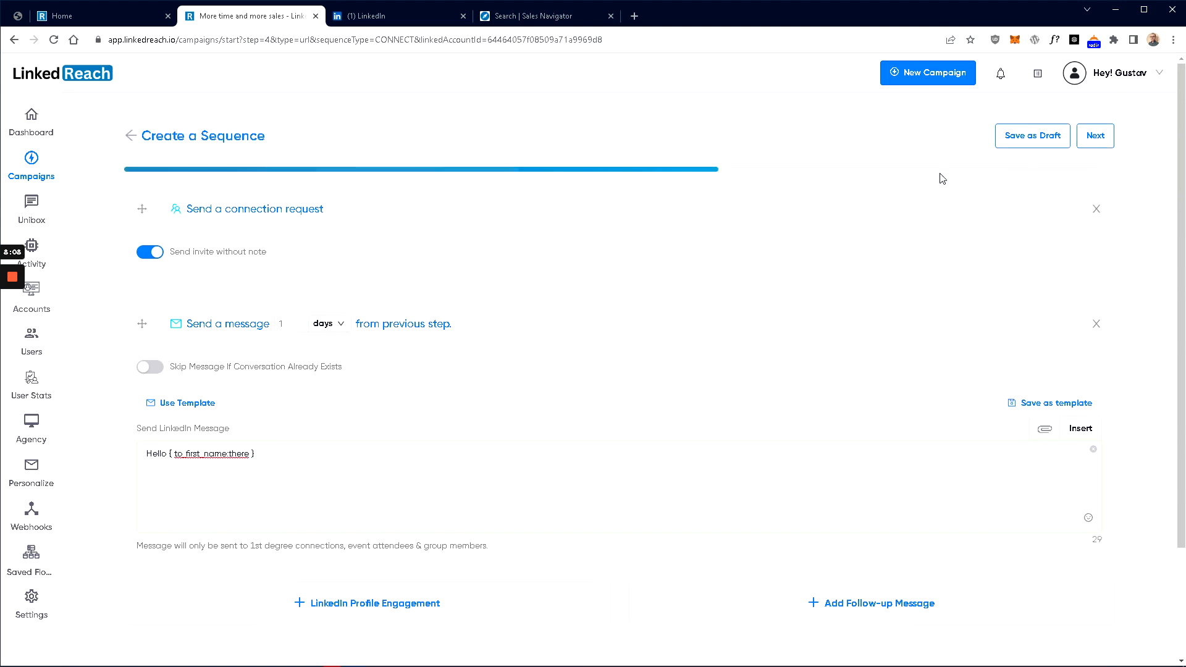
{"action": "left_click", "coordinate": [317, 332]}
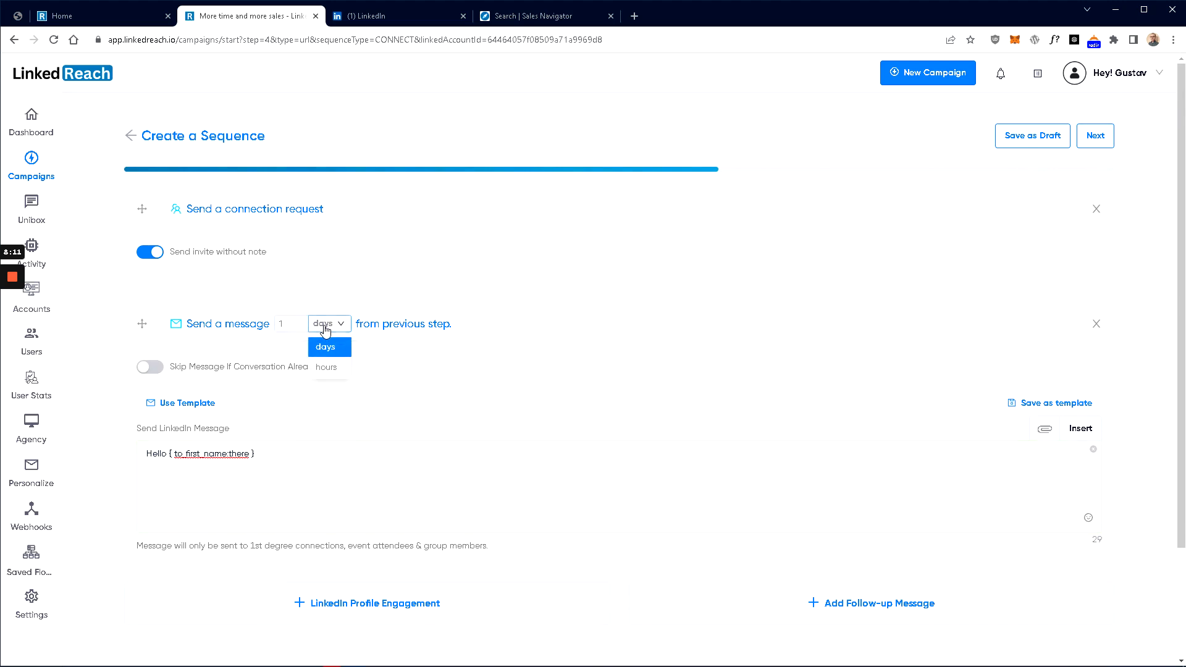
{"action": "left_click", "coordinate": [326, 367]}
{"action": "left_click", "coordinate": [279, 323]}
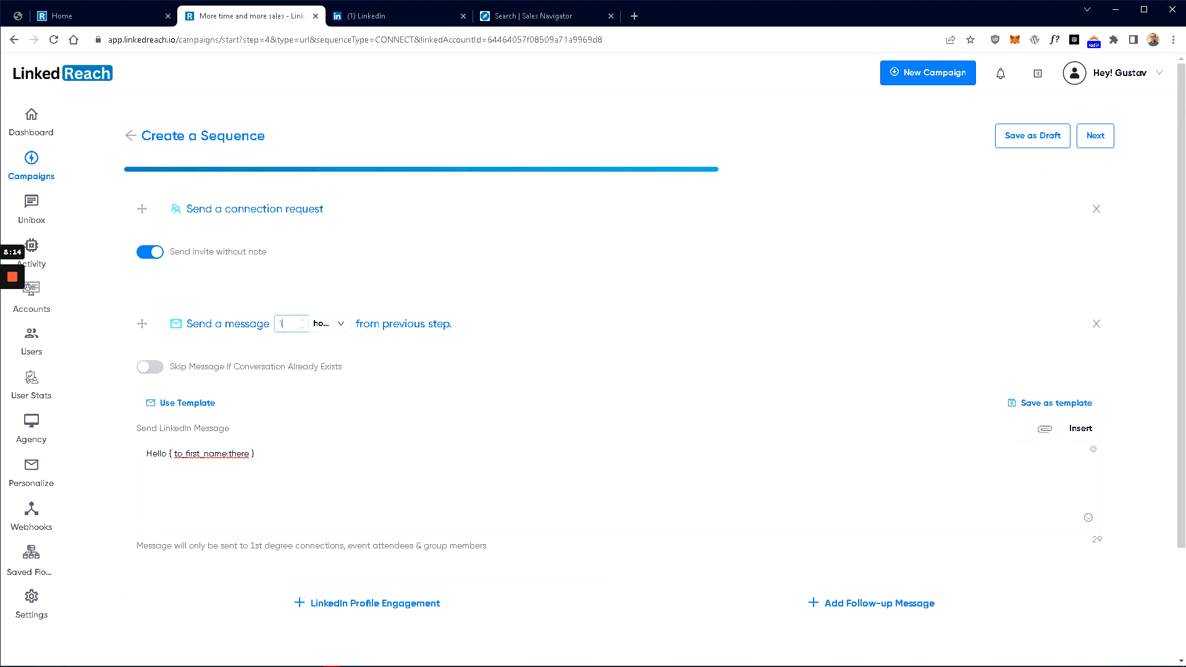
{"action": "left_click", "coordinate": [298, 321]}
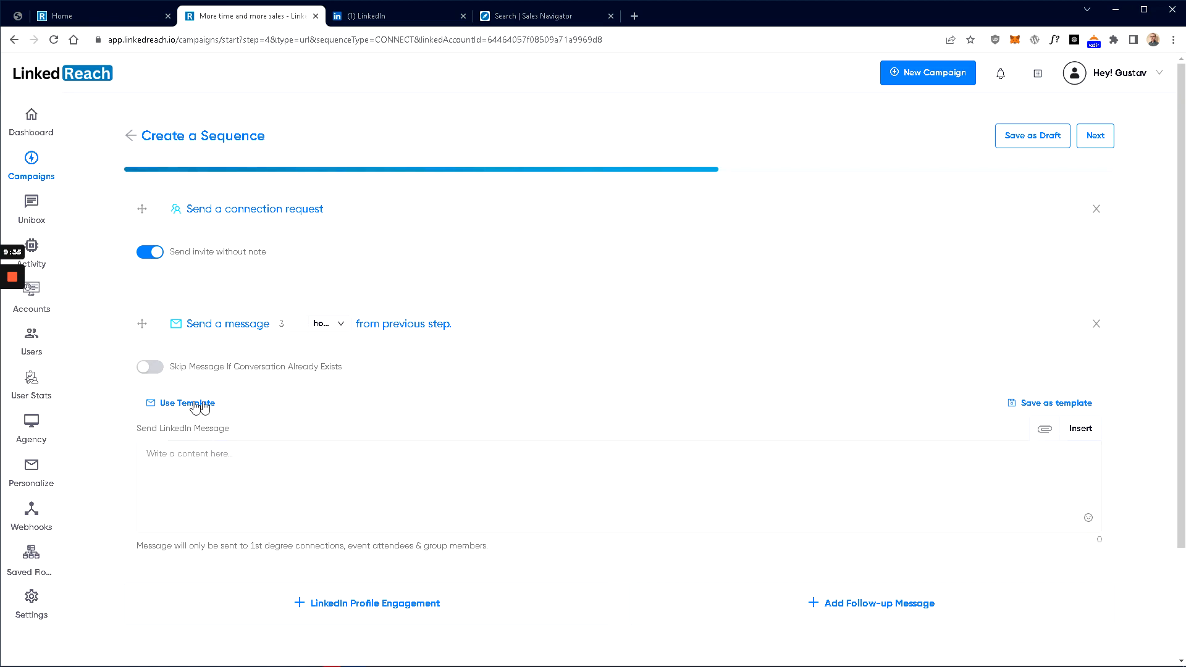
Fill the follow-up message with the "Invite for SaaS Solution" template from the Sales category of the Generic Templates
{"action": "left_click", "coordinate": [194, 403]}
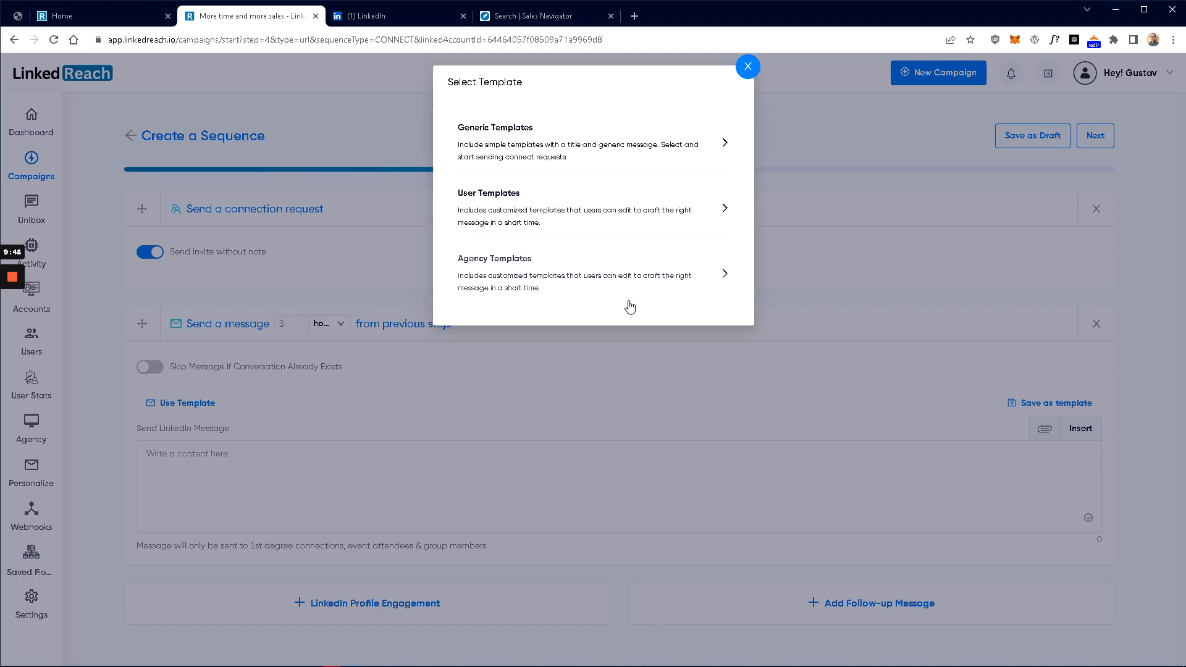
{"action": "left_click", "coordinate": [536, 130]}
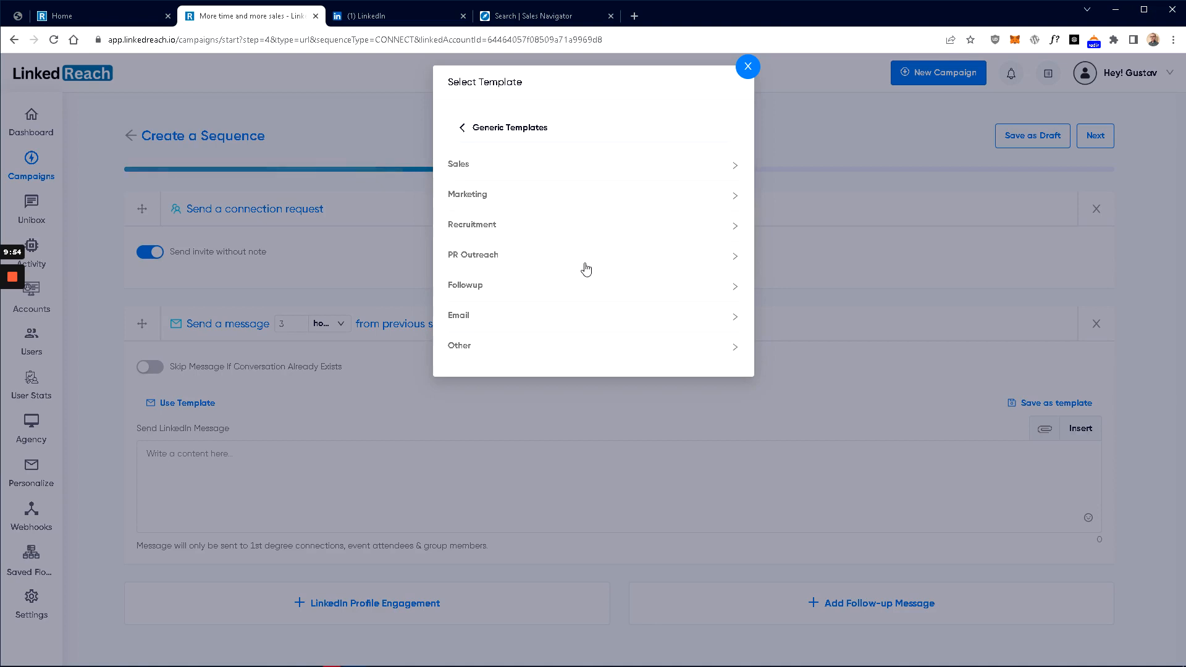
{"action": "left_click", "coordinate": [504, 177]}
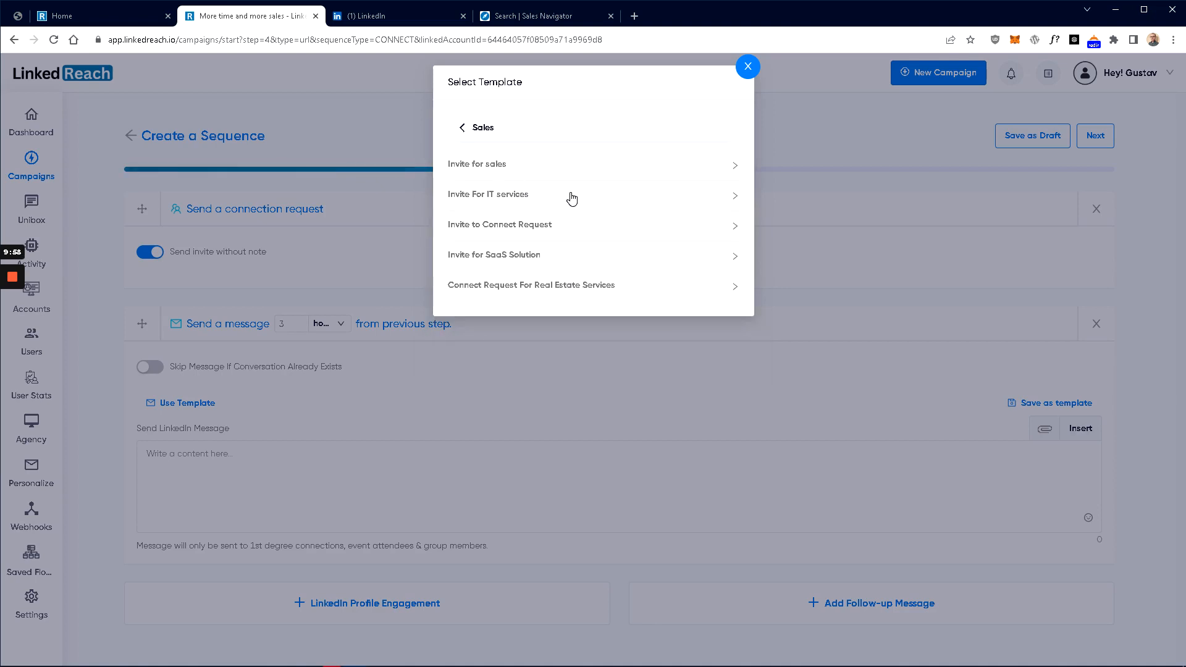
{"action": "left_click", "coordinate": [493, 254]}
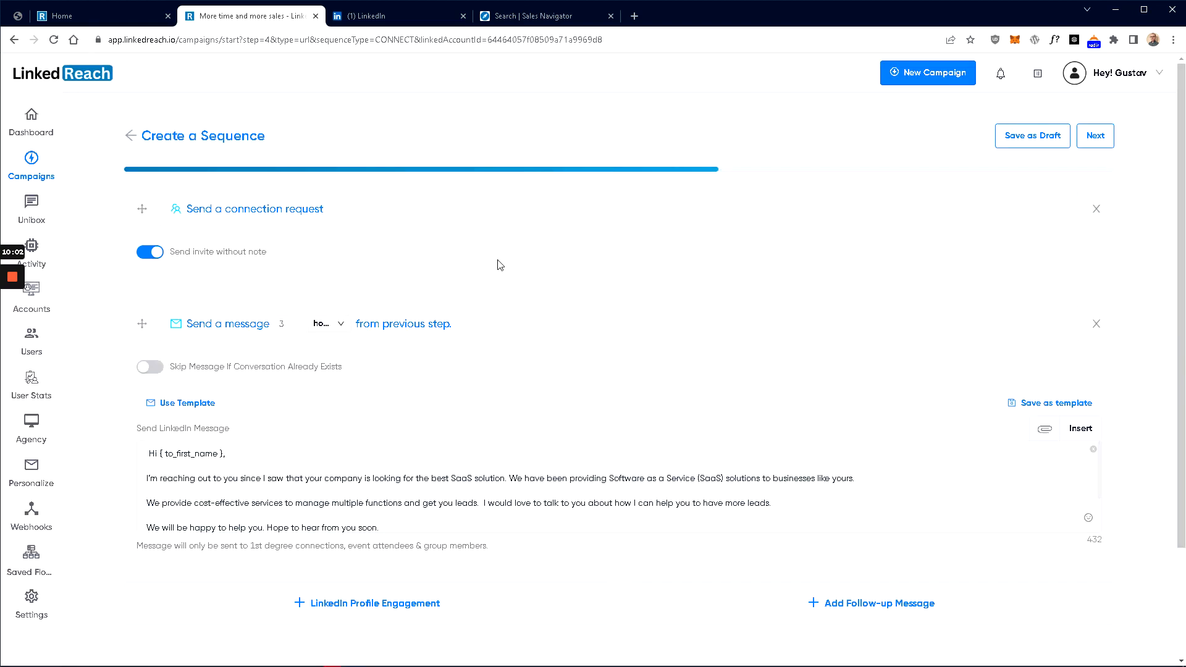
Read through the follow-up message's template text, from the greeting to the closing line
{"action": "left_click", "coordinate": [195, 454]}
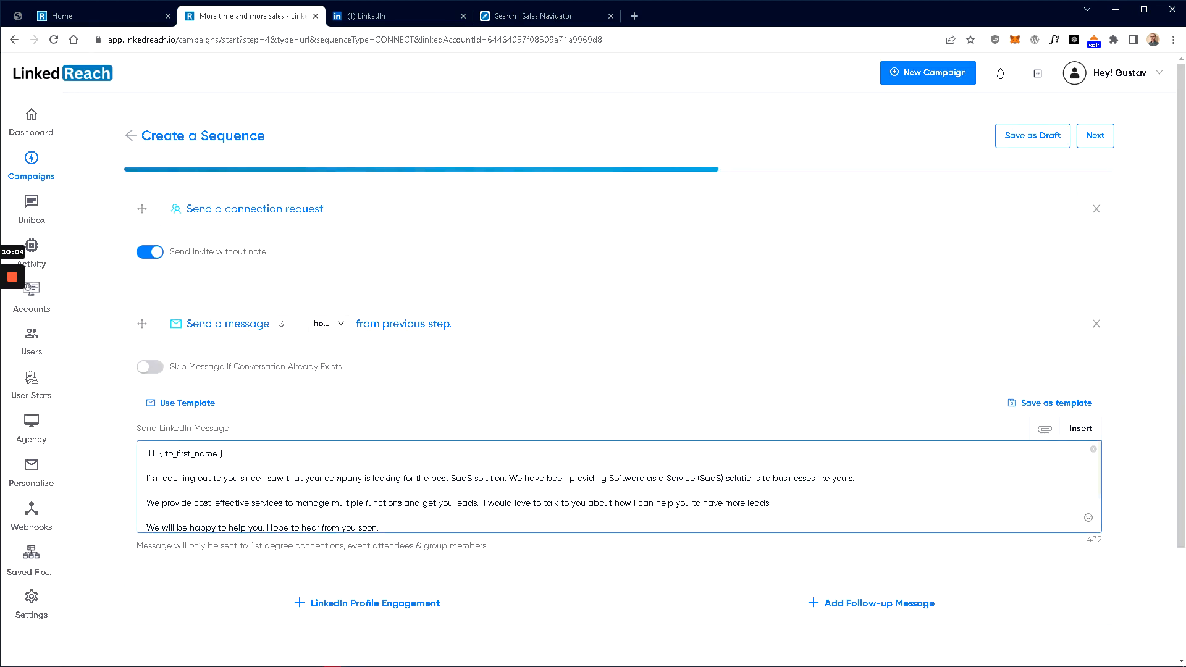
{"action": "left_click", "coordinate": [146, 466]}
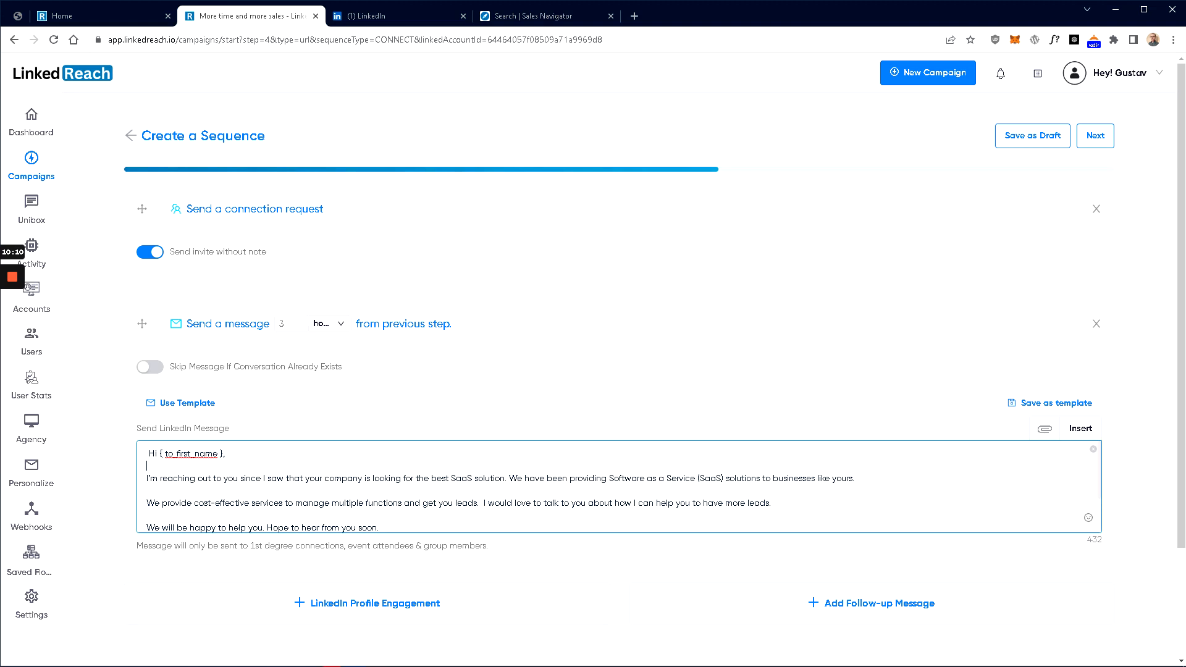
{"action": "scroll", "coordinate": [619, 487], "scroll_direction": "down", "scroll_amount": 1}
{"action": "scroll", "coordinate": [619, 486], "scroll_direction": "up", "scroll_amount": 1}
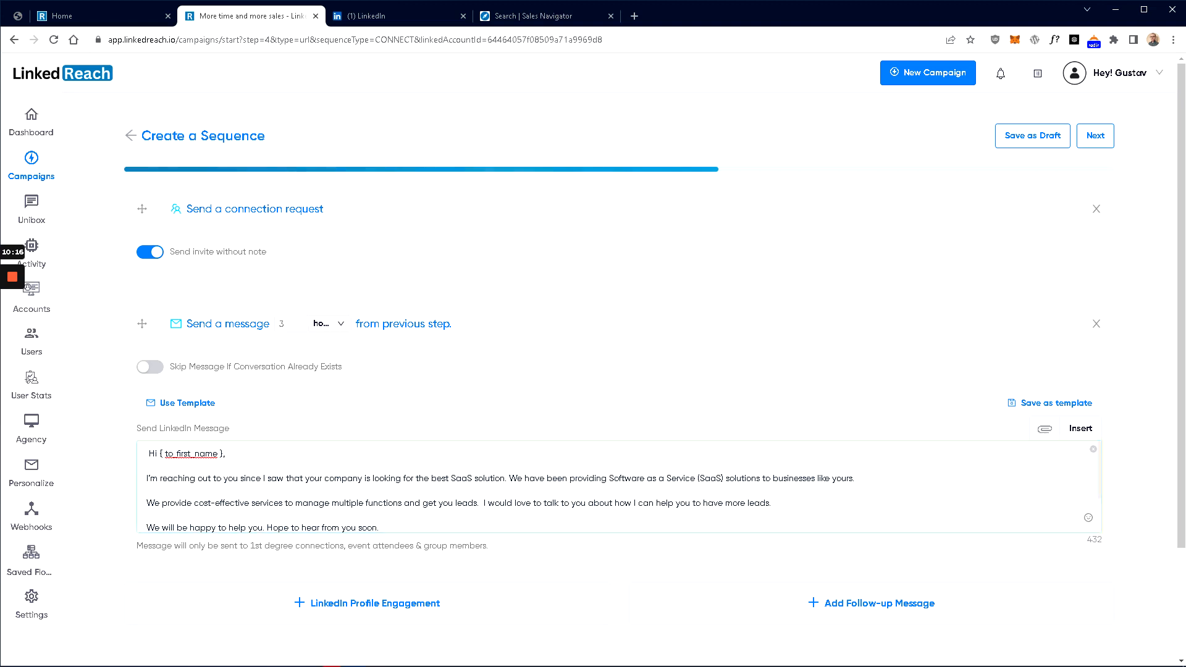
{"action": "left_click", "coordinate": [476, 446]}
{"action": "scroll", "coordinate": [476, 446], "scroll_direction": "down", "scroll_amount": 1}
{"action": "scroll", "coordinate": [276, 478], "scroll_direction": "up", "scroll_amount": 2}
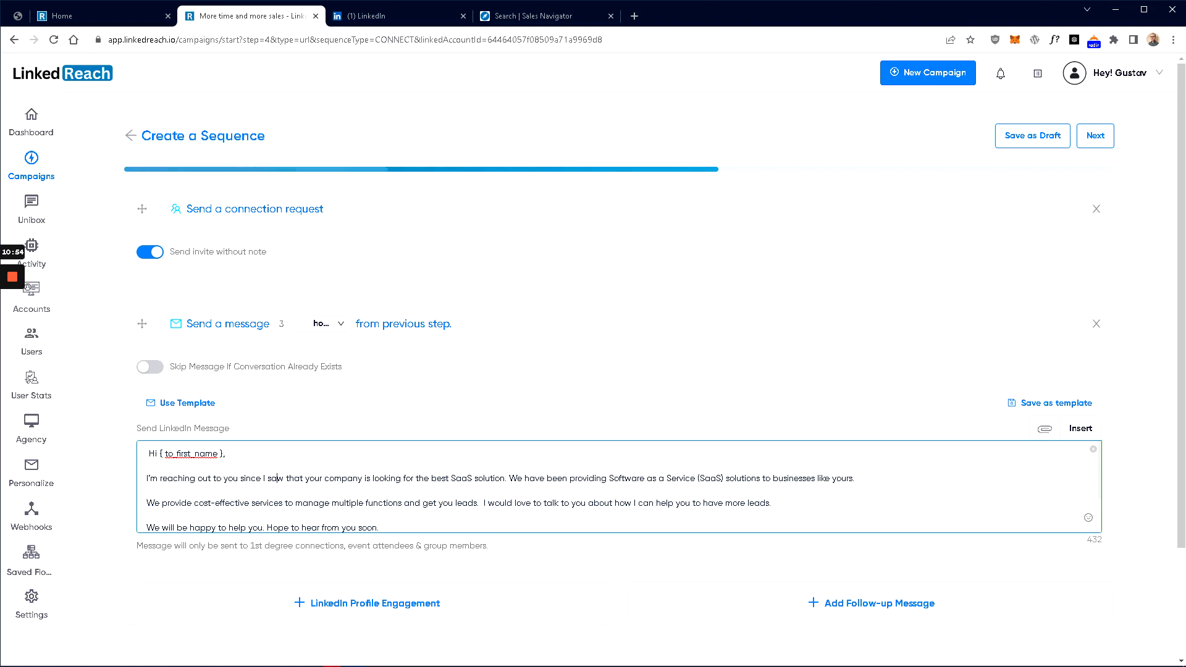
{"action": "scroll", "coordinate": [619, 487], "scroll_direction": "down", "scroll_amount": 1}
{"action": "scroll", "coordinate": [619, 487], "scroll_direction": "up", "scroll_amount": 1}
{"action": "scroll", "coordinate": [618, 486], "scroll_direction": "up", "scroll_amount": 1}
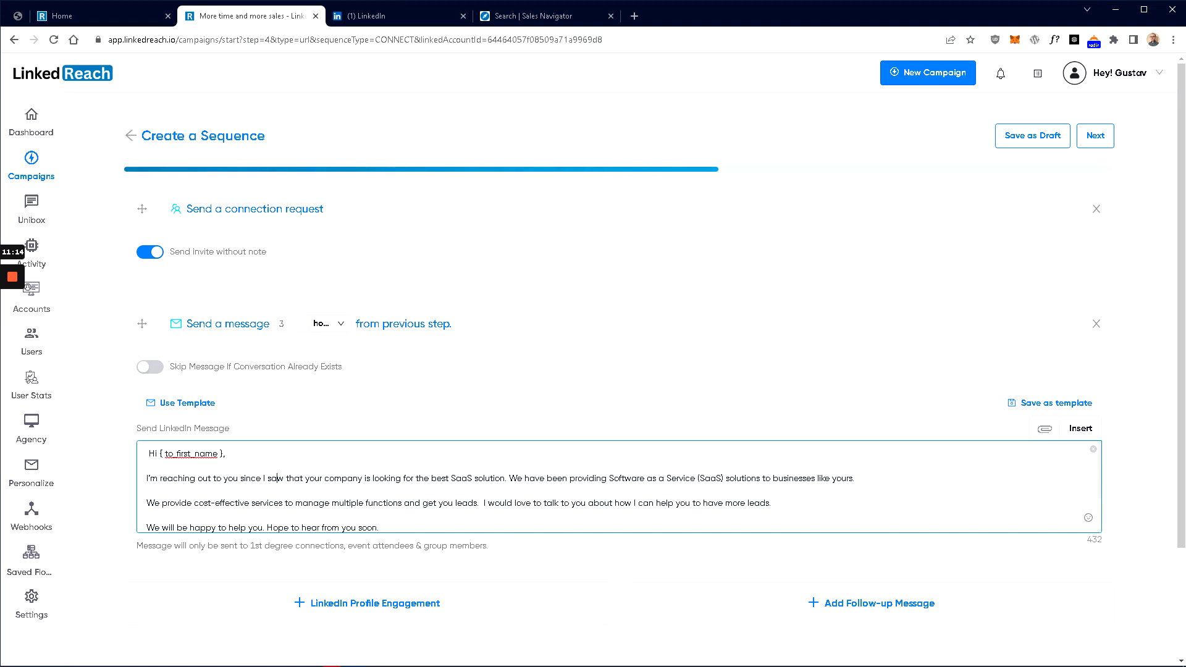
{"action": "left_click", "coordinate": [313, 397]}
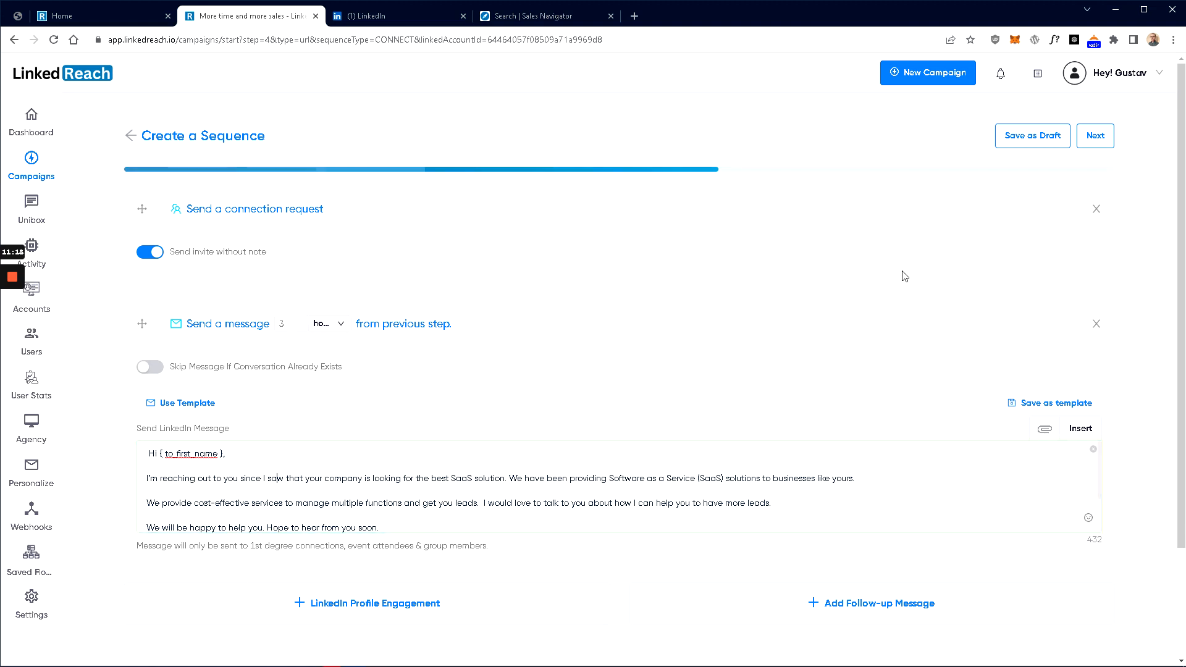
Add a second follow-up message and set its delay to 3 days from the previous step
{"action": "scroll", "coordinate": [277, 478], "scroll_direction": "down", "scroll_amount": 1}
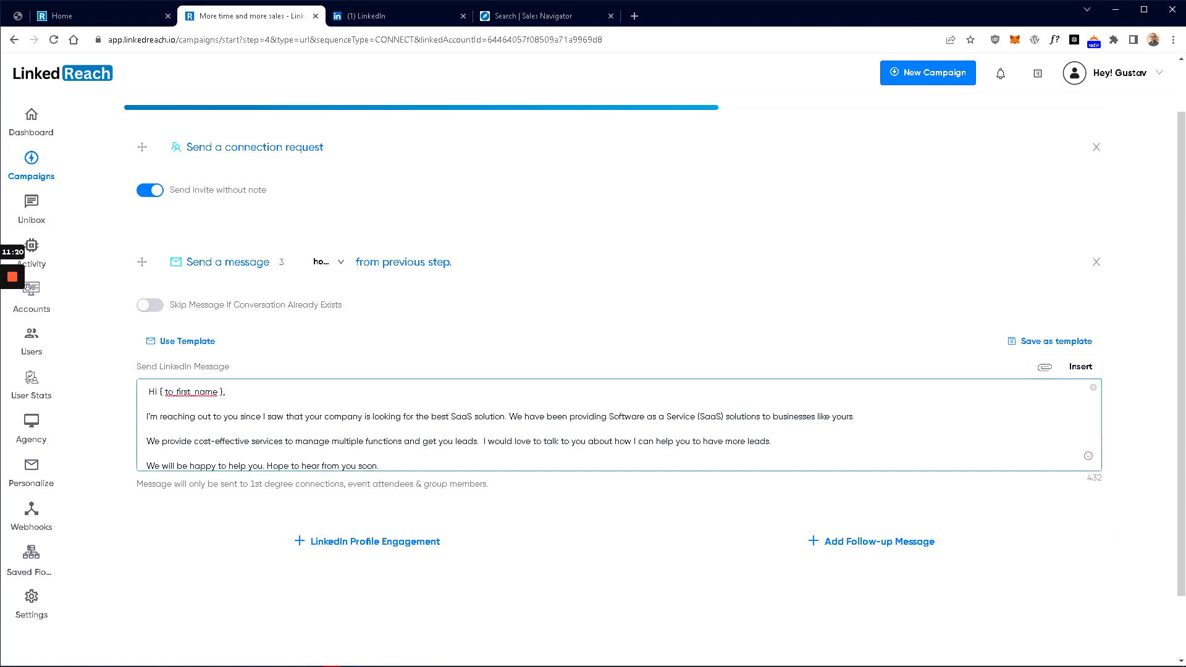
{"action": "left_click", "coordinate": [843, 548]}
{"action": "scroll", "coordinate": [843, 548], "scroll_direction": "up", "scroll_amount": 1}
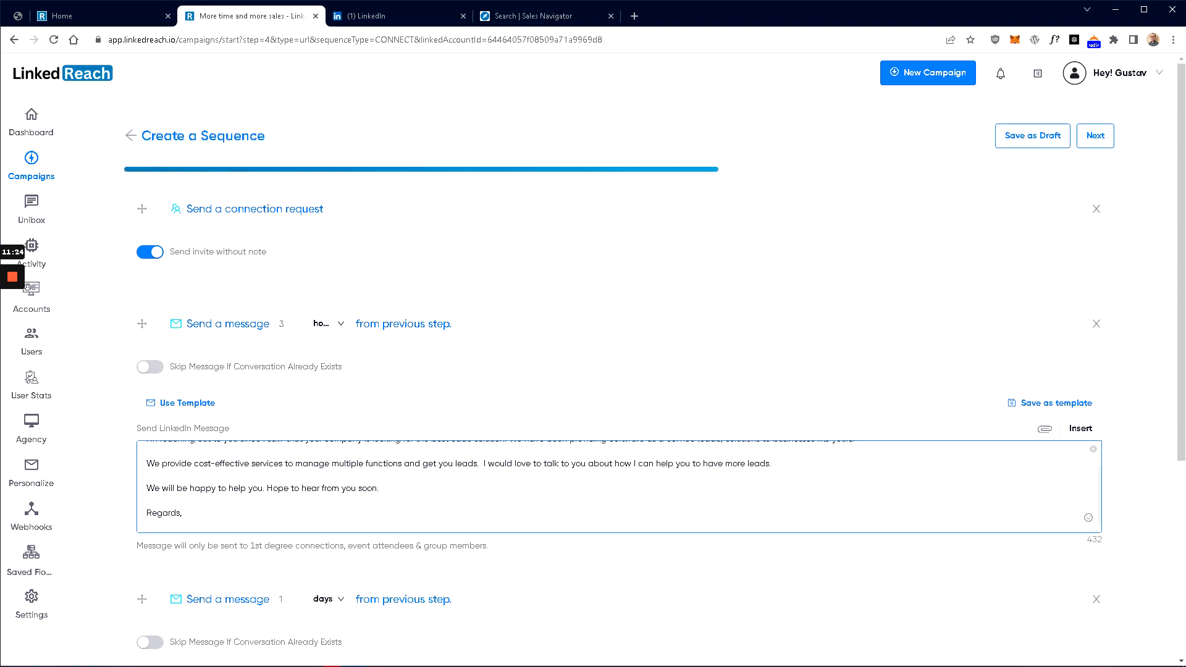
{"action": "scroll", "coordinate": [1145, 290], "scroll_direction": "down", "scroll_amount": 2}
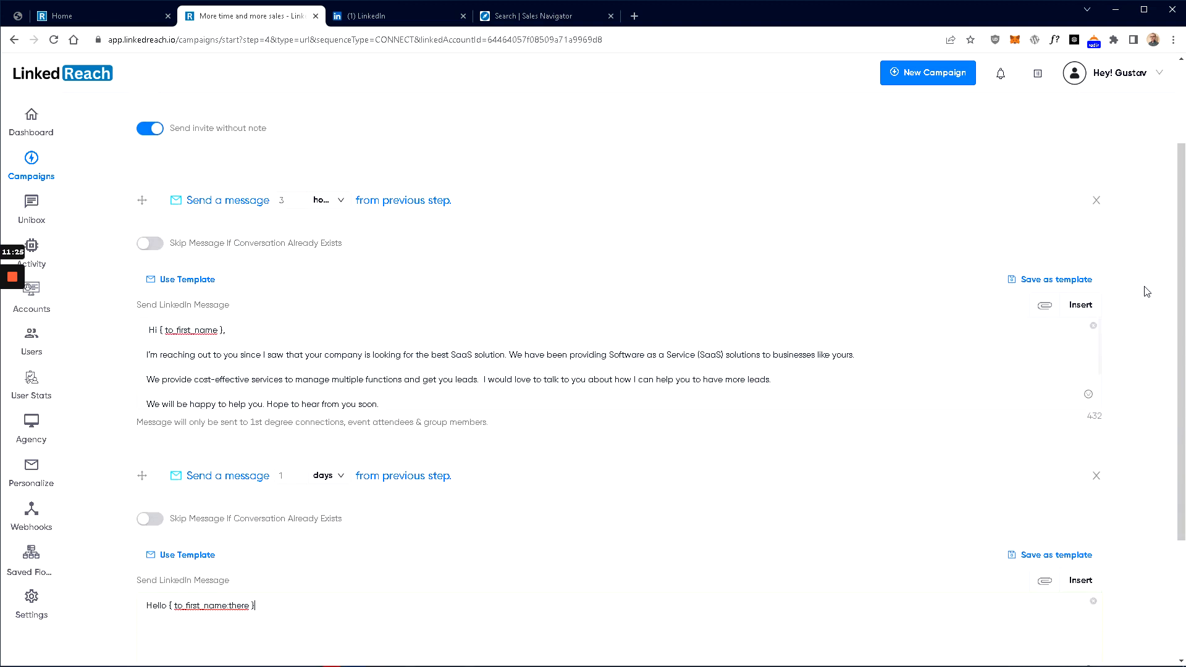
{"action": "left_click", "coordinate": [331, 478]}
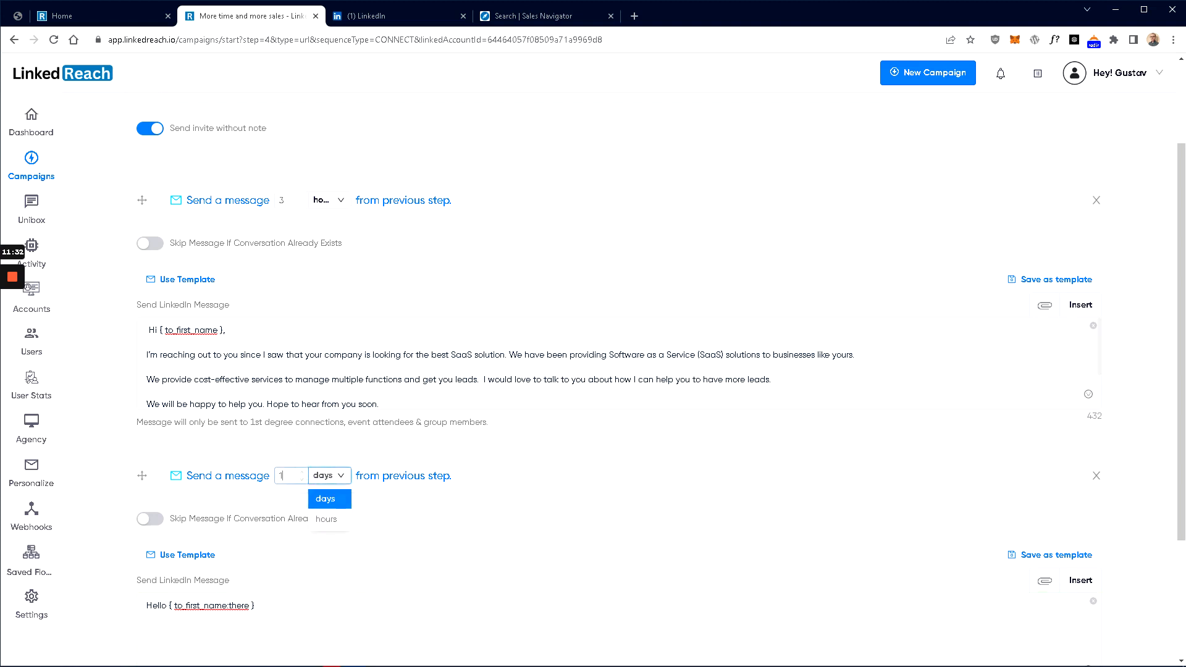
{"action": "left_click", "coordinate": [301, 473]}
{"action": "left_click", "coordinate": [305, 473]}
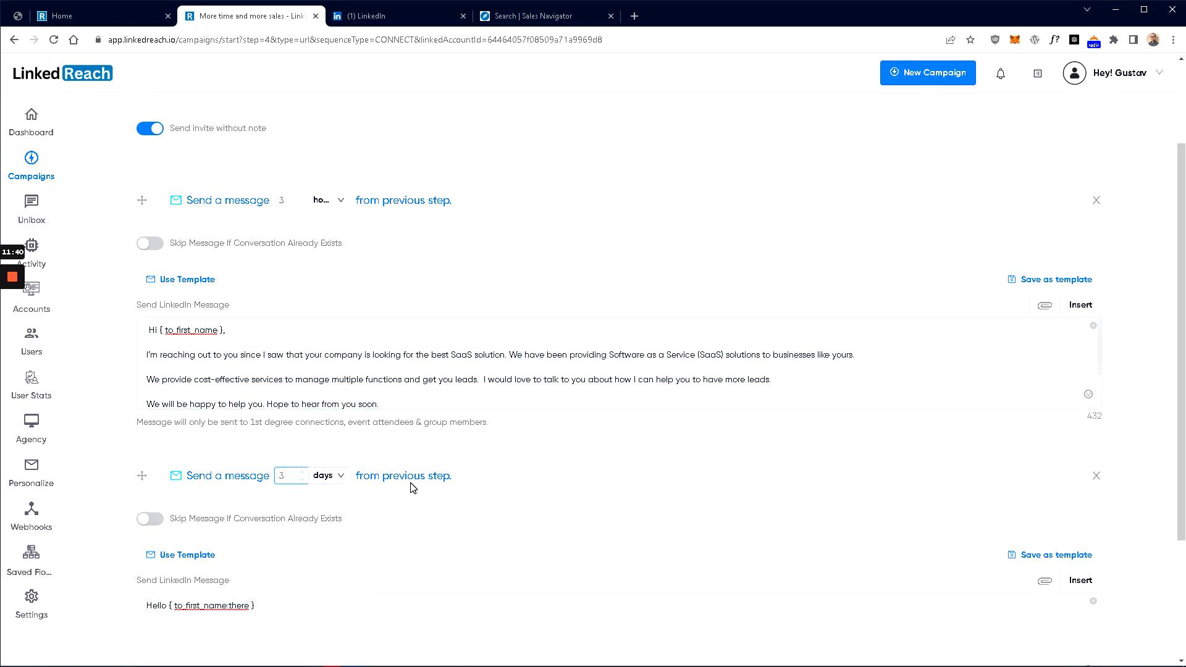
Review the sequence from the connection request through both follow-up messages, including their delays and texts
{"action": "scroll", "coordinate": [370, 402], "scroll_direction": "up", "scroll_amount": 1}
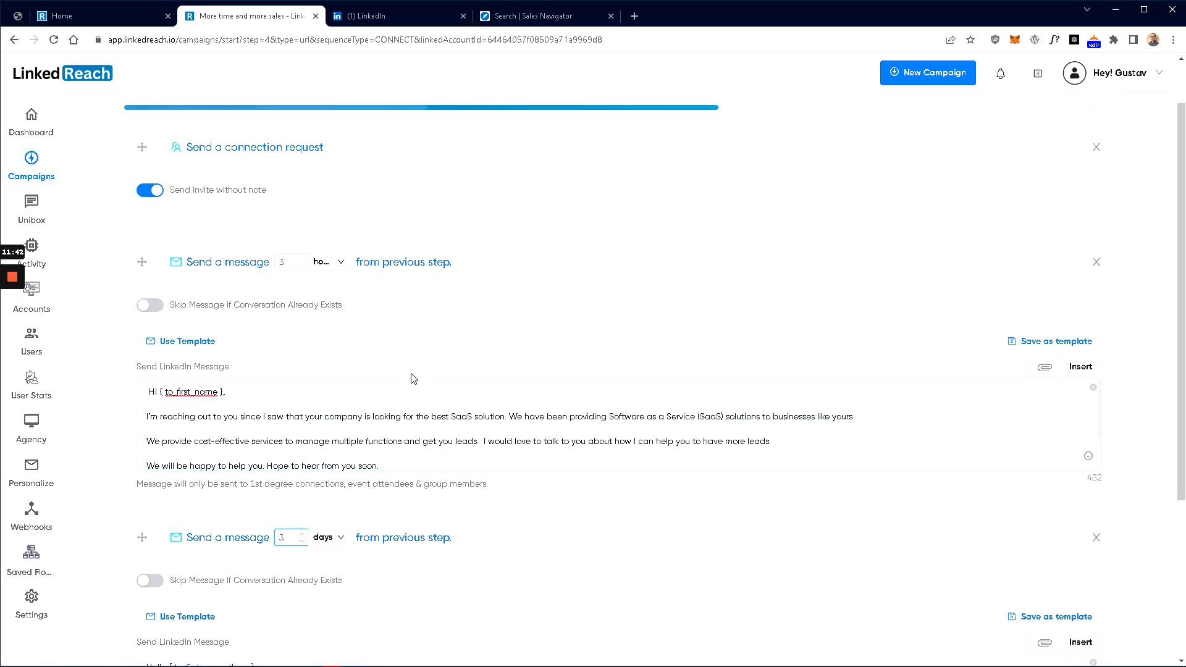
{"action": "scroll", "coordinate": [395, 378], "scroll_direction": "up", "scroll_amount": 1}
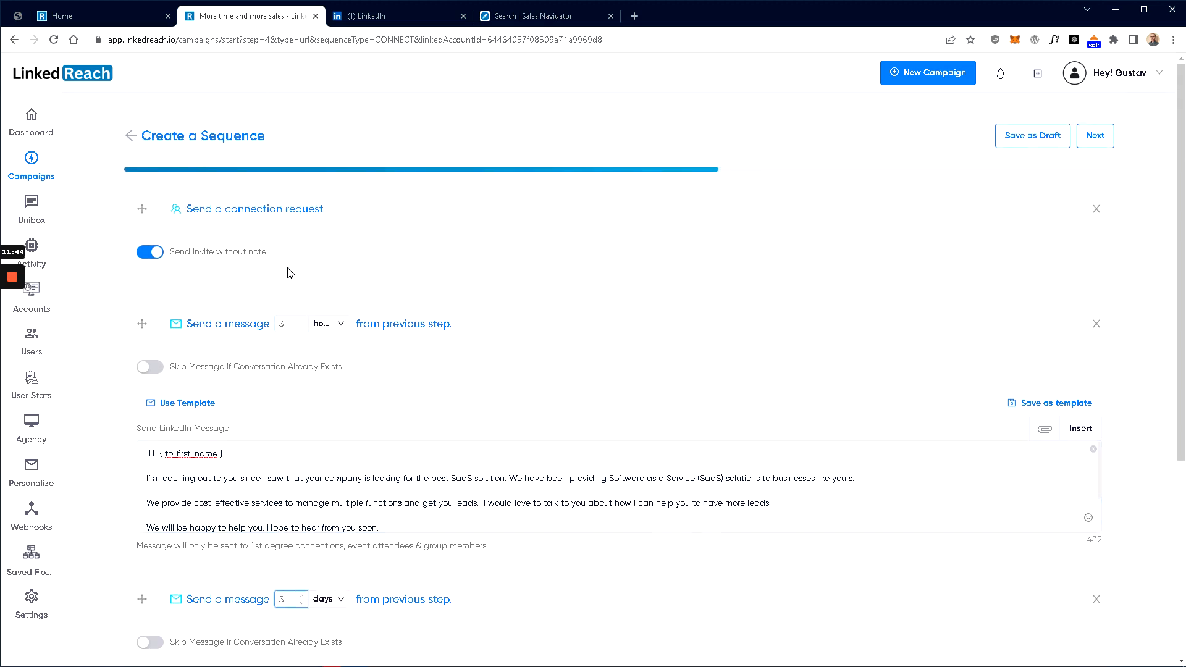
{"action": "scroll", "coordinate": [297, 322], "scroll_direction": "down", "scroll_amount": 3}
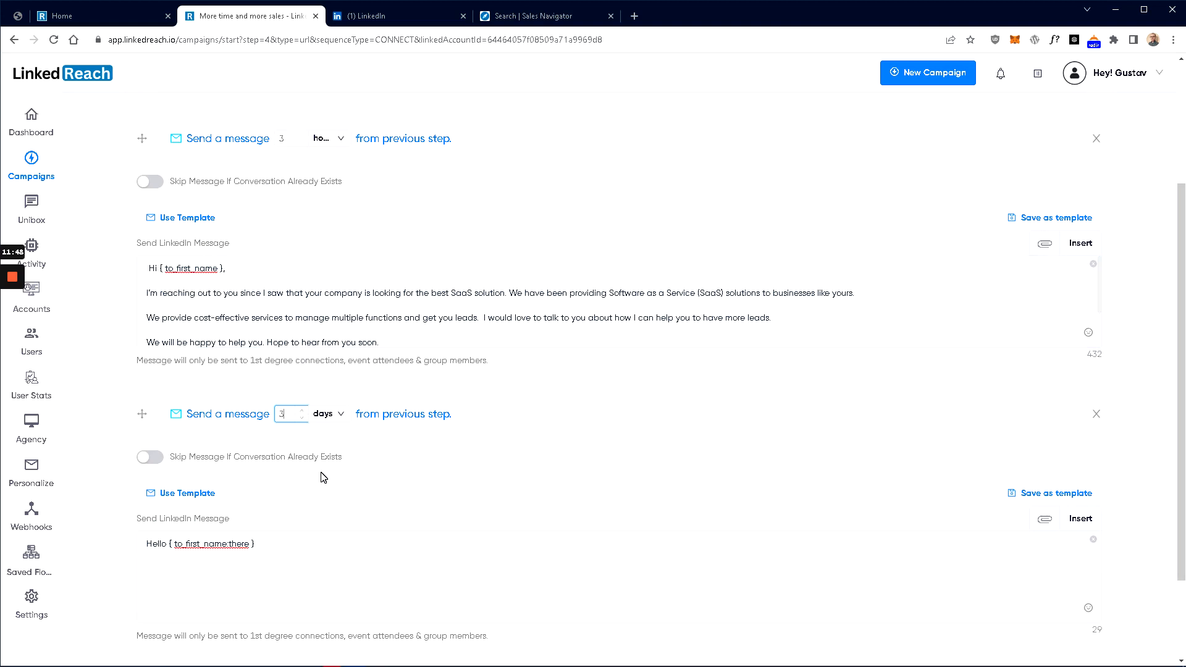
{"action": "scroll", "coordinate": [321, 477], "scroll_direction": "down", "scroll_amount": 1}
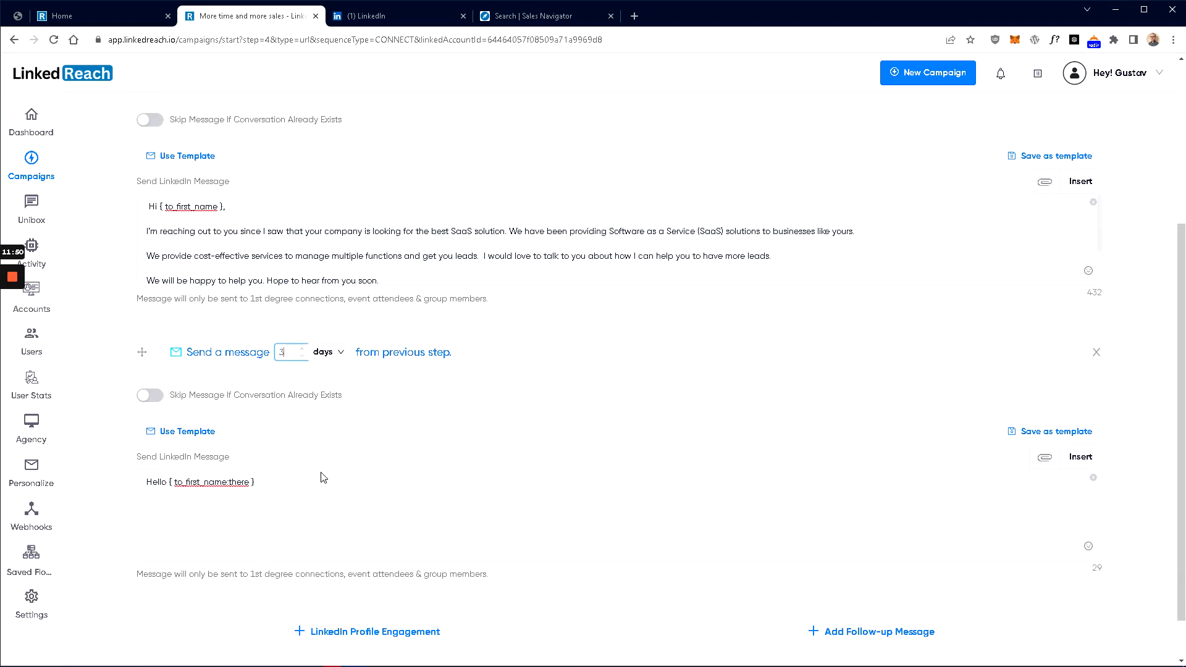
{"action": "left_click", "coordinate": [324, 479]}
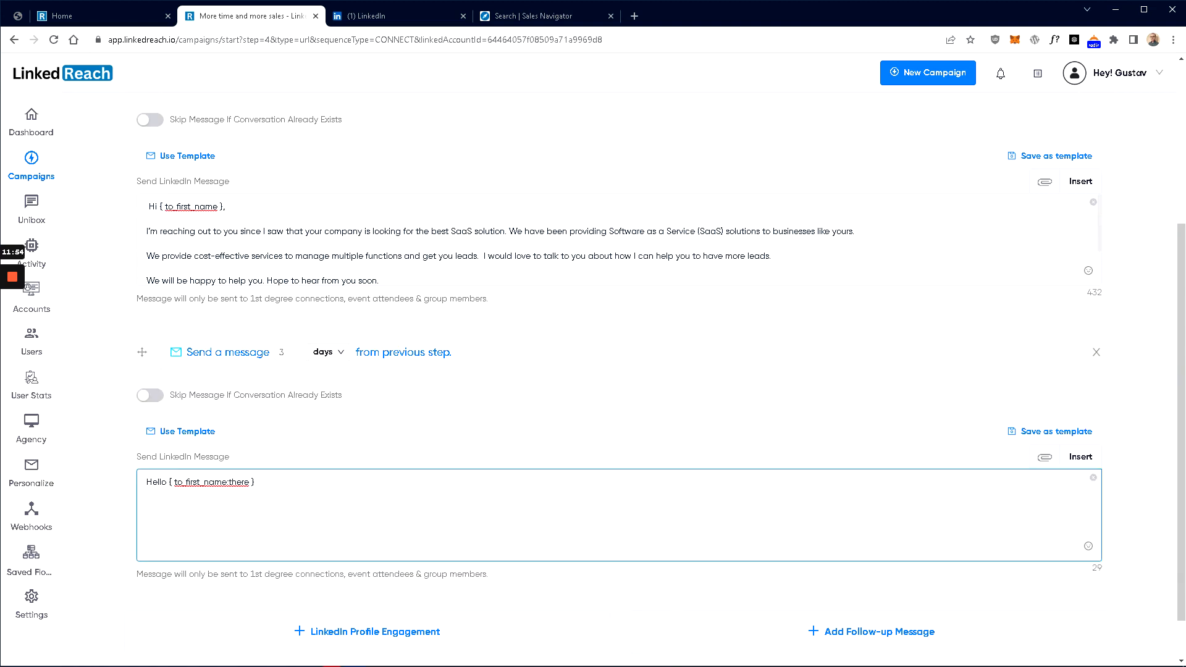
{"action": "left_click", "coordinate": [60, 431]}
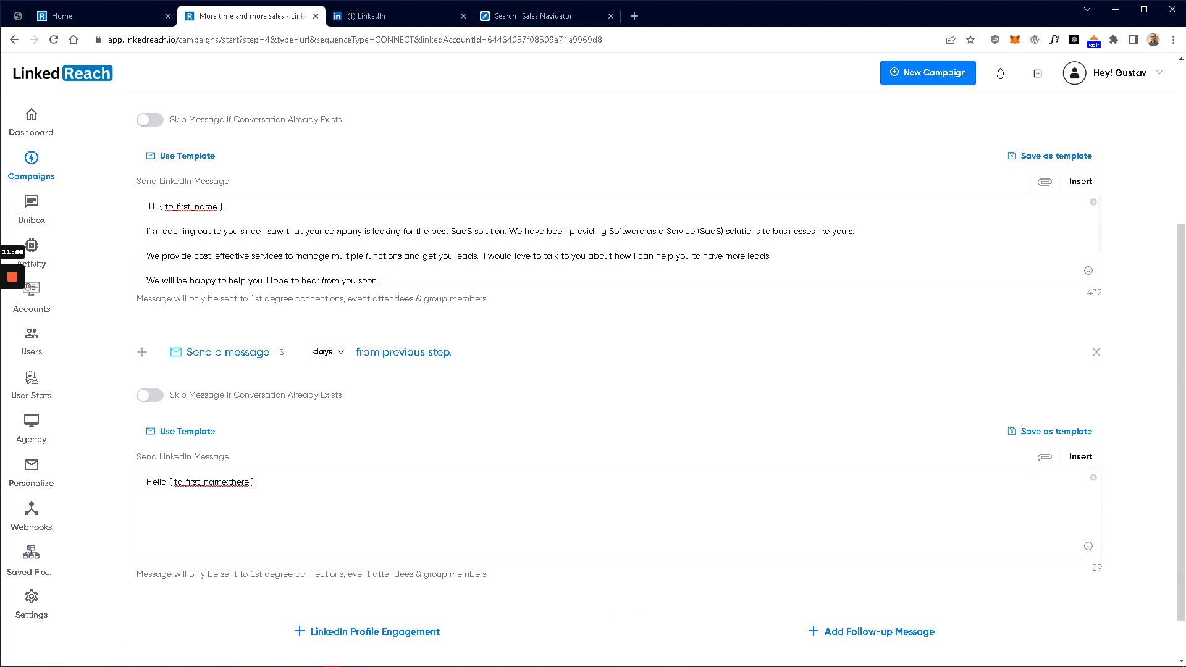
Switch to LinkedIn, open the featured Softscaler article from the account's own profile, and copy its web address
{"action": "left_click", "coordinate": [408, 20]}
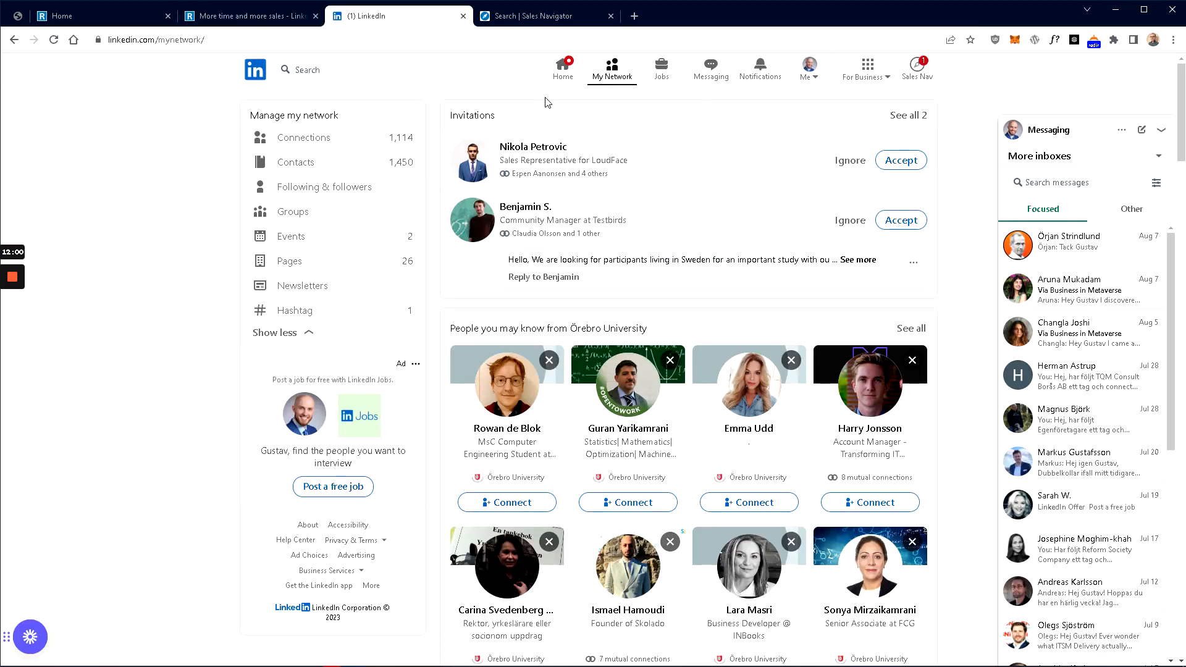
{"action": "left_click", "coordinate": [807, 69]}
{"action": "left_click", "coordinate": [753, 147]}
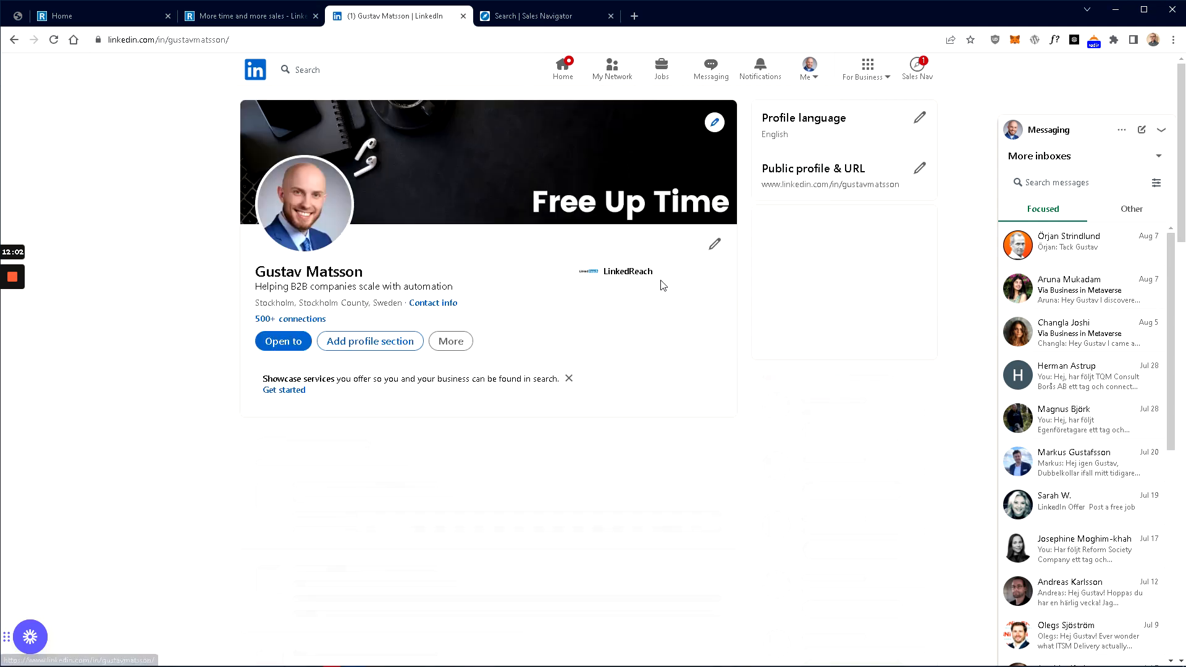
{"action": "scroll", "coordinate": [516, 290], "scroll_direction": "down", "scroll_amount": 10}
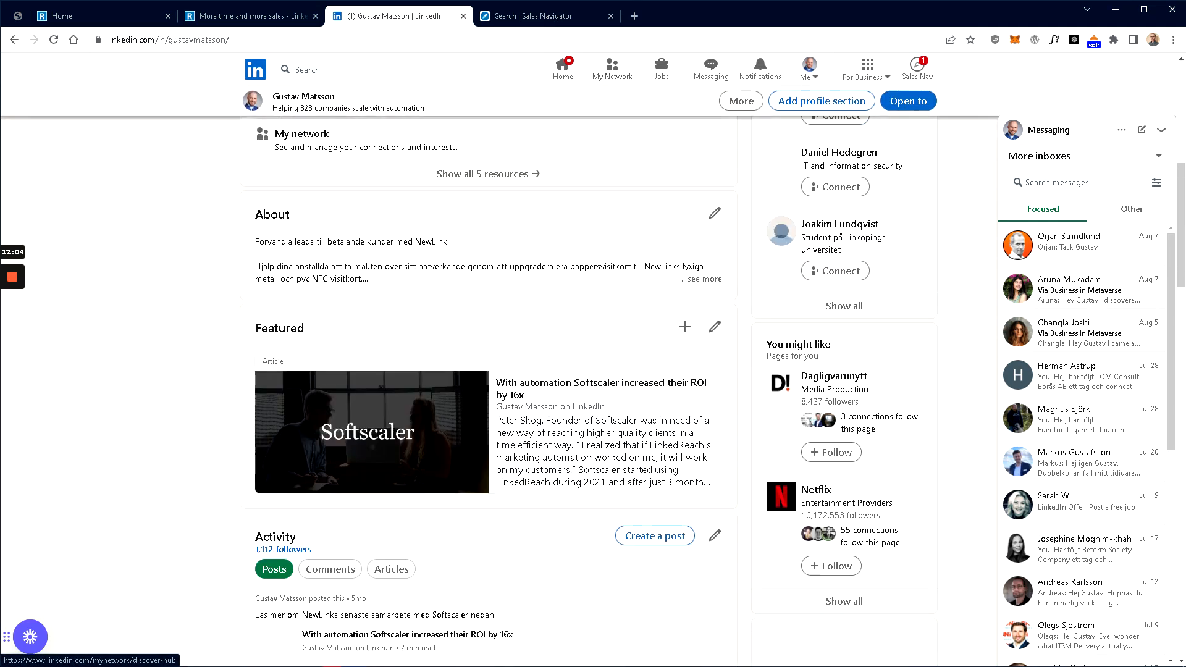
{"action": "left_click", "coordinate": [551, 391]}
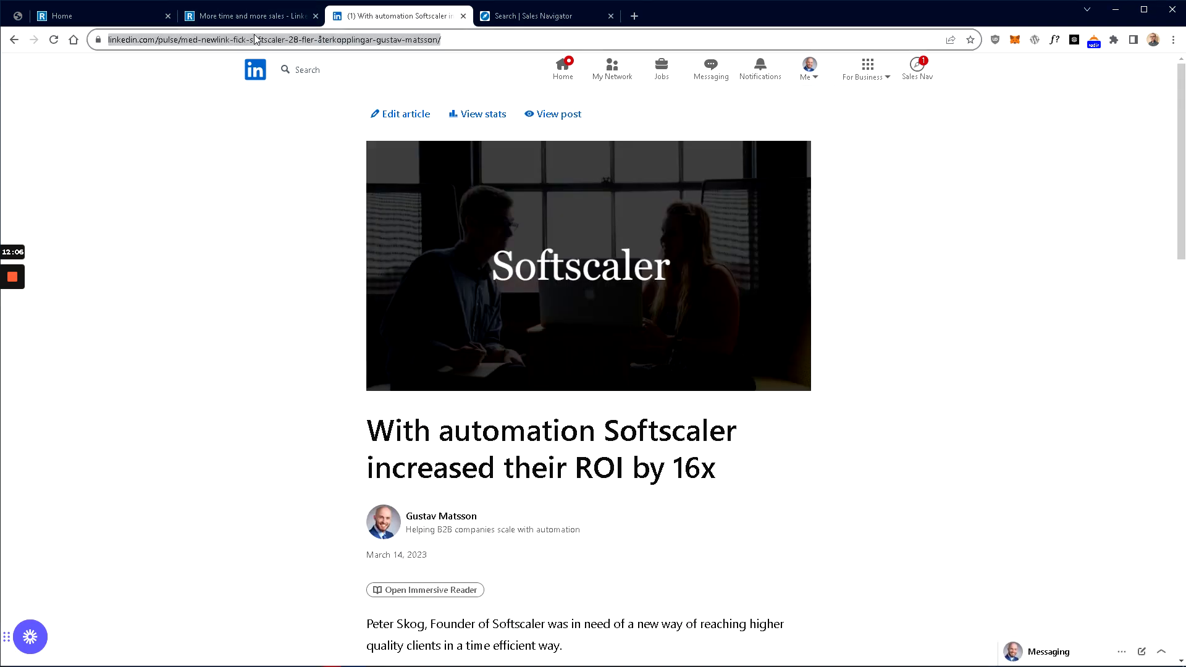
Read through the Softscaler article, from its headline and customer quotes to the closing section on LinkedIn automation
{"action": "scroll", "coordinate": [518, 225], "scroll_direction": "down", "scroll_amount": 4}
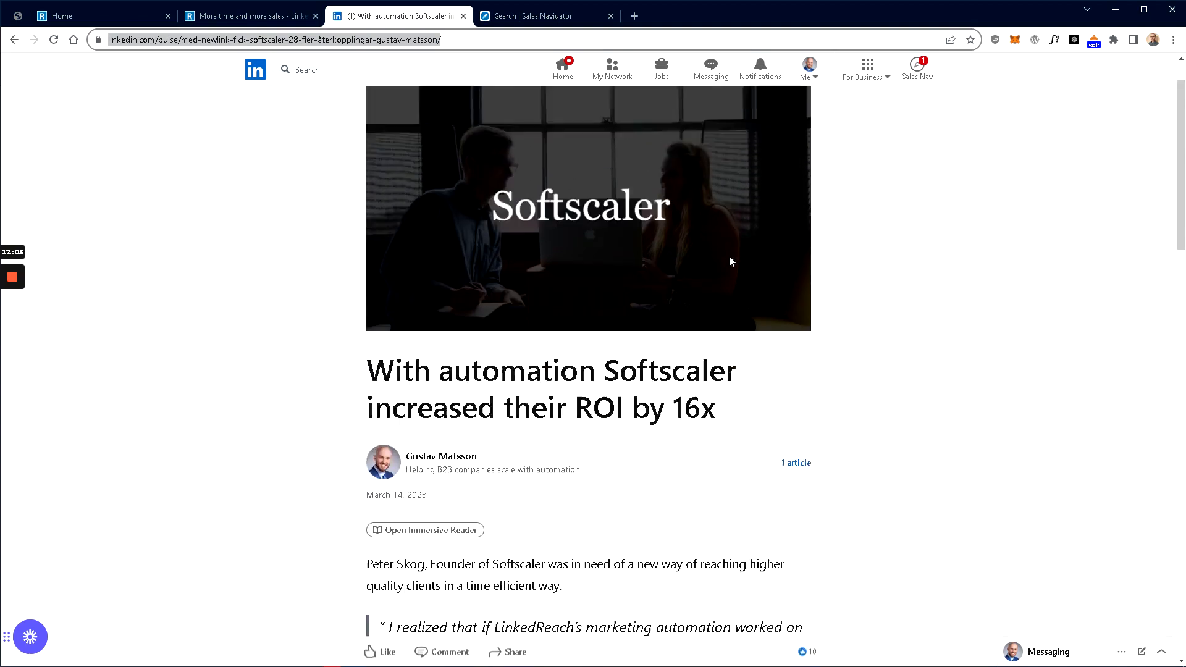
{"action": "scroll", "coordinate": [556, 150], "scroll_direction": "down", "scroll_amount": 15}
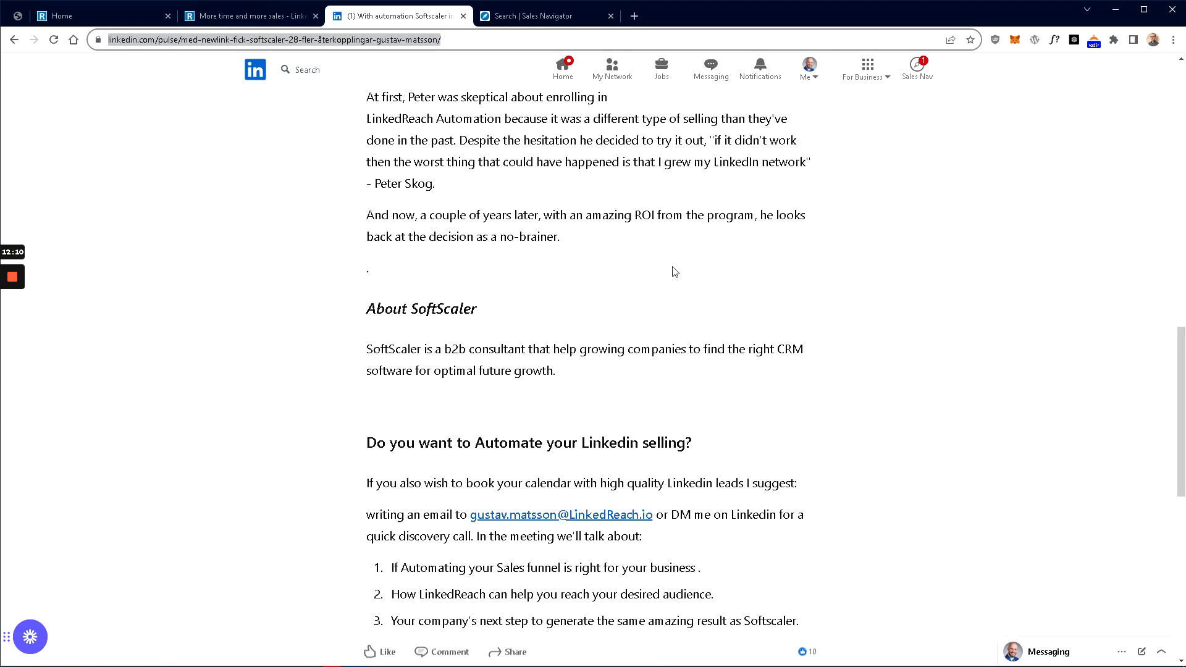
{"action": "scroll", "coordinate": [519, 355], "scroll_direction": "down", "scroll_amount": 2}
{"action": "scroll", "coordinate": [696, 440], "scroll_direction": "up", "scroll_amount": 6}
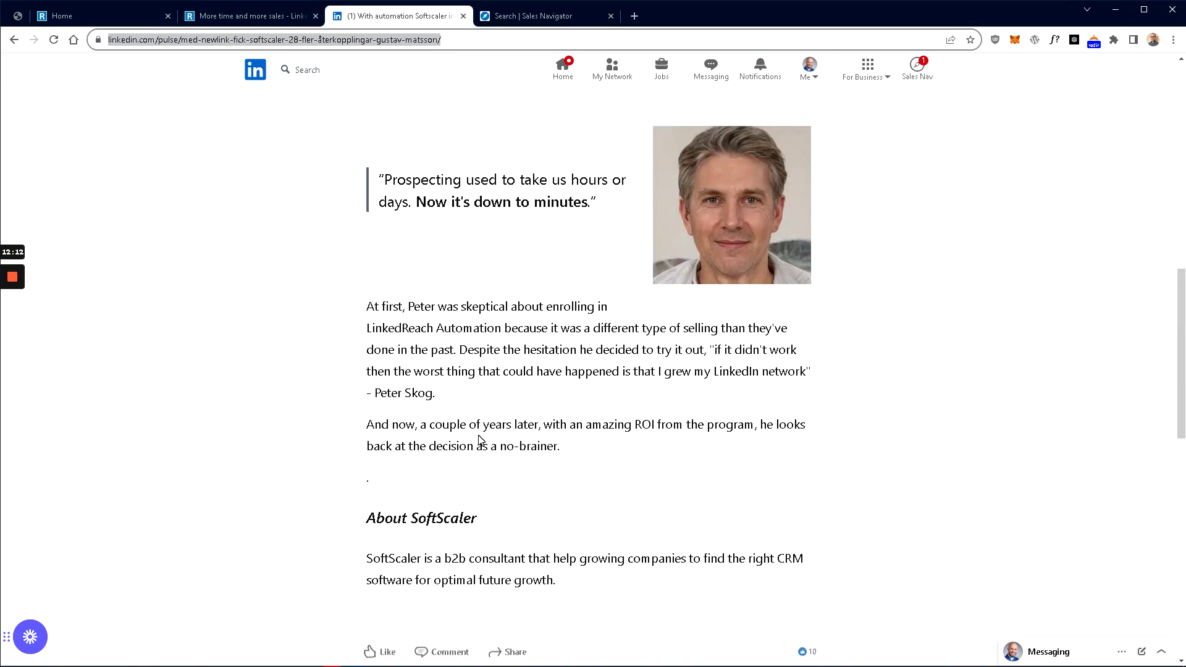
{"action": "scroll", "coordinate": [480, 440], "scroll_direction": "up", "scroll_amount": 6}
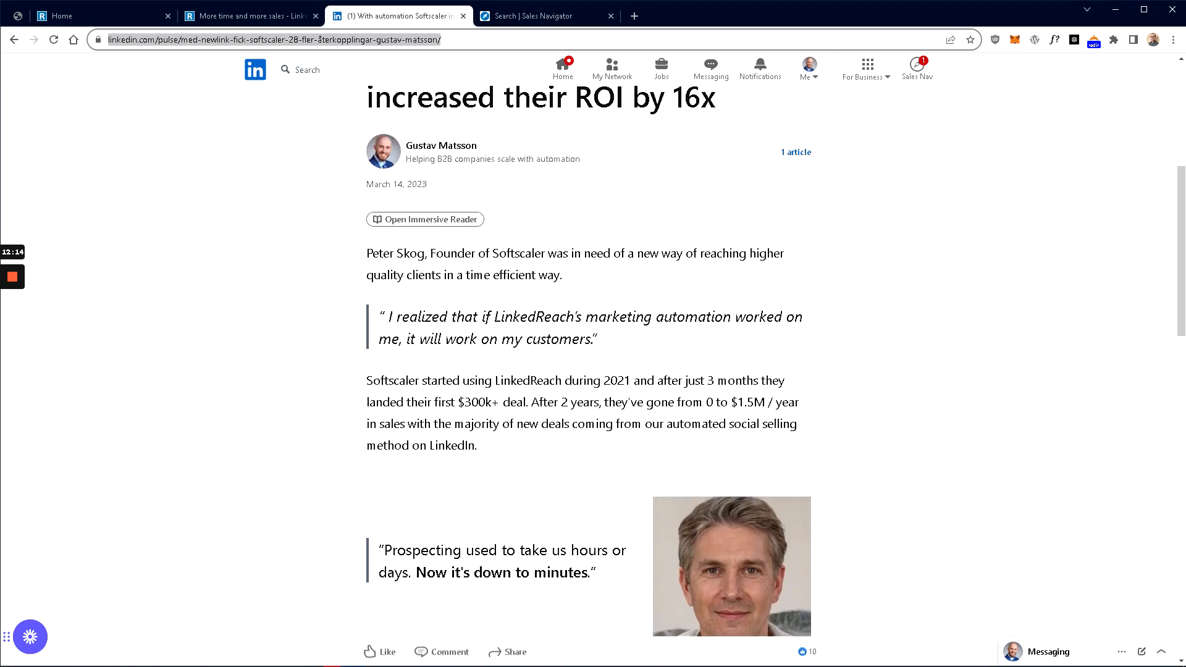
{"action": "mouse_move", "coordinate": [464, 402]}
{"action": "left_mouse_down"}
{"action": "mouse_move", "coordinate": [548, 402]}
{"action": "mouse_move", "coordinate": [463, 402]}
{"action": "left_mouse_up"}
{"action": "scroll", "coordinate": [463, 402], "scroll_direction": "up", "scroll_amount": 6}
Return to LinkedReach and complete the second follow-up message with a comma after the greeting, "What you think about this article?" and the copied article link
{"action": "left_click", "coordinate": [248, 12]}
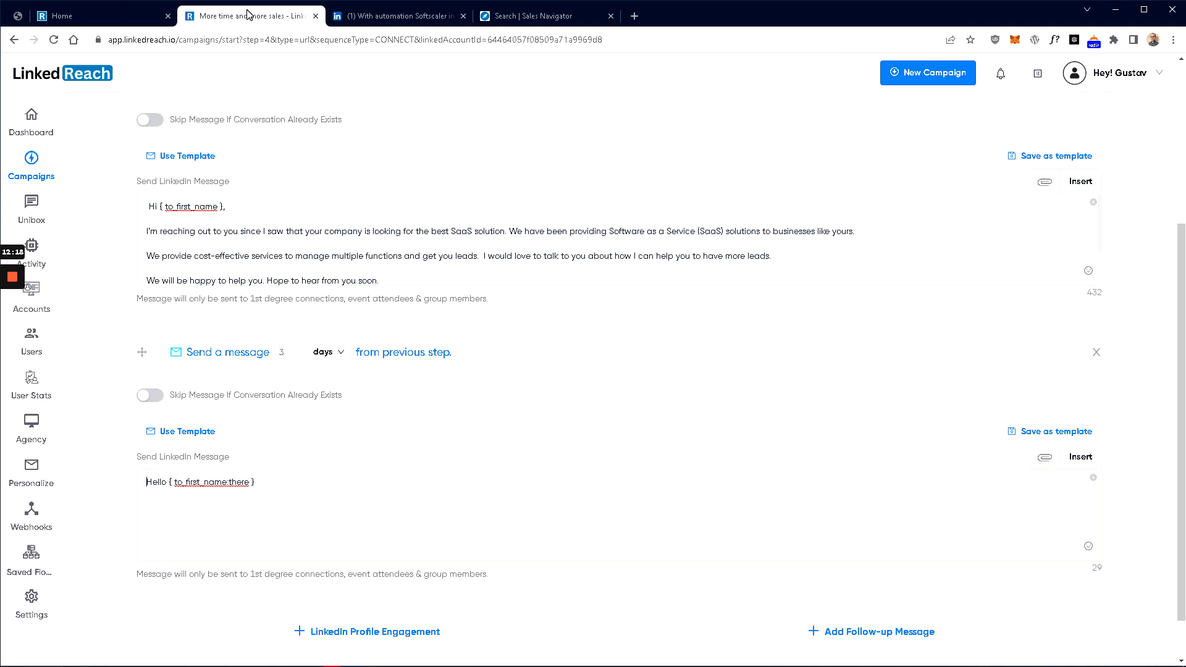
{"action": "left_click", "coordinate": [272, 483]}
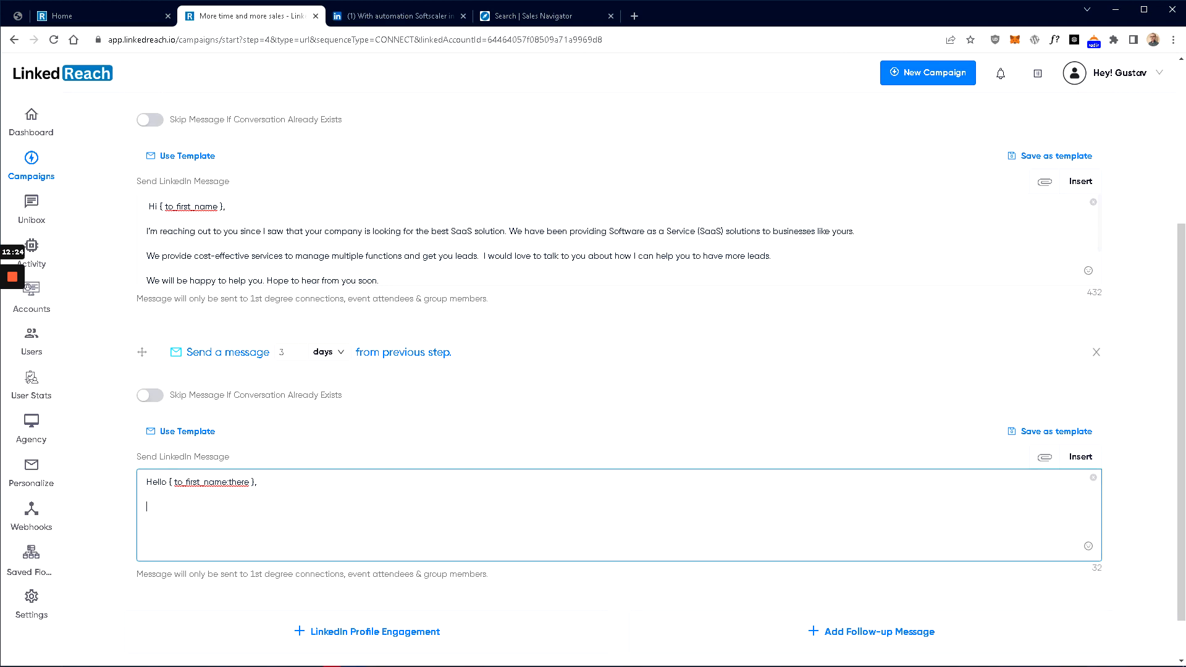
{"action": "type", "text": "What you think about this article?"}
{"action": "key", "text": "Return"}
{"action": "type", "text": "https://www.linkedin.com/pulse/med-newlink-fick-softscaler-28-fler-%C3%A5terkopplingar-gustav-matsson/"}
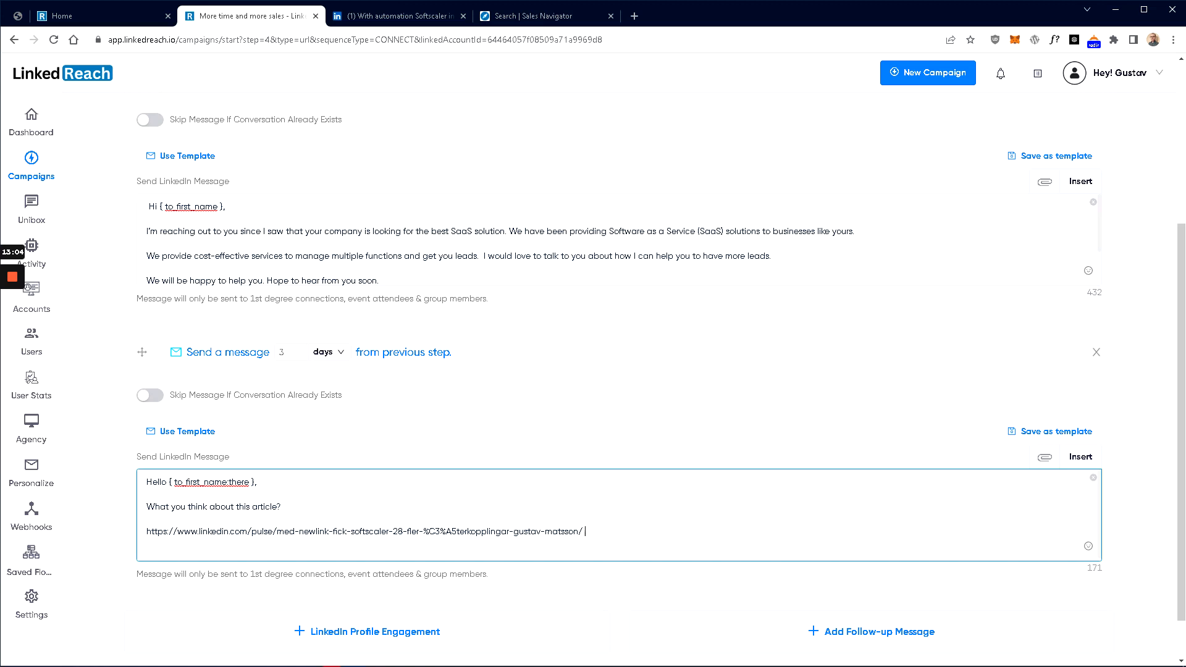
{"action": "left_click", "coordinate": [662, 352]}
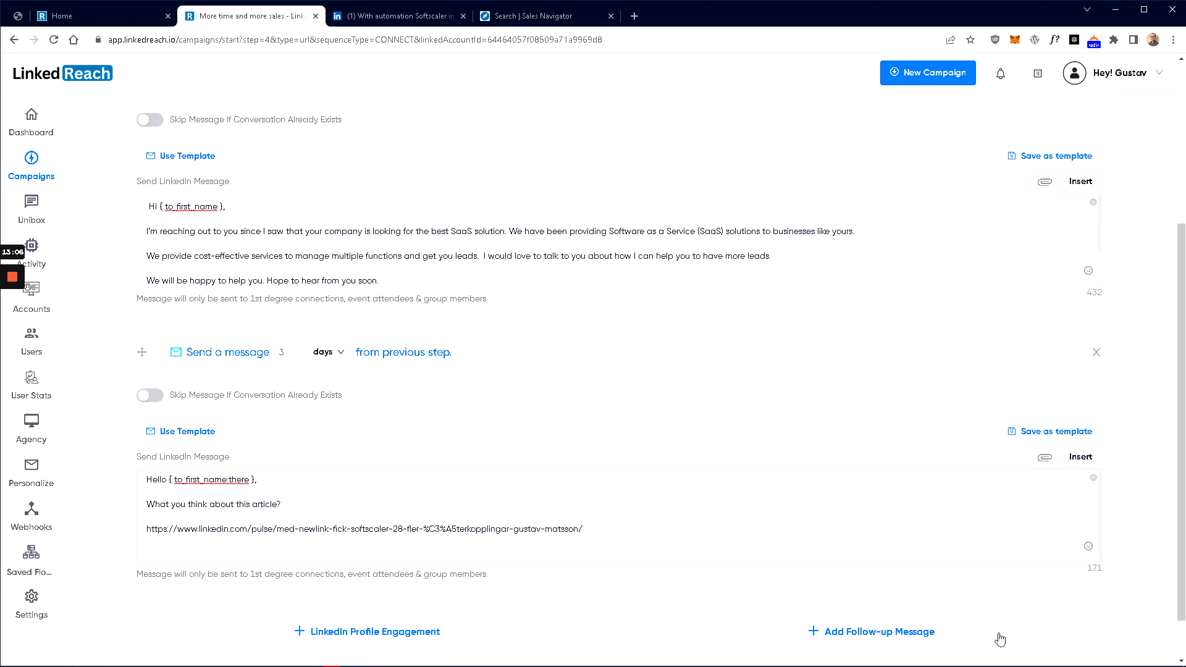
Add a third follow-up message and set its delay to 7 days from the previous step
{"action": "left_click", "coordinate": [895, 645]}
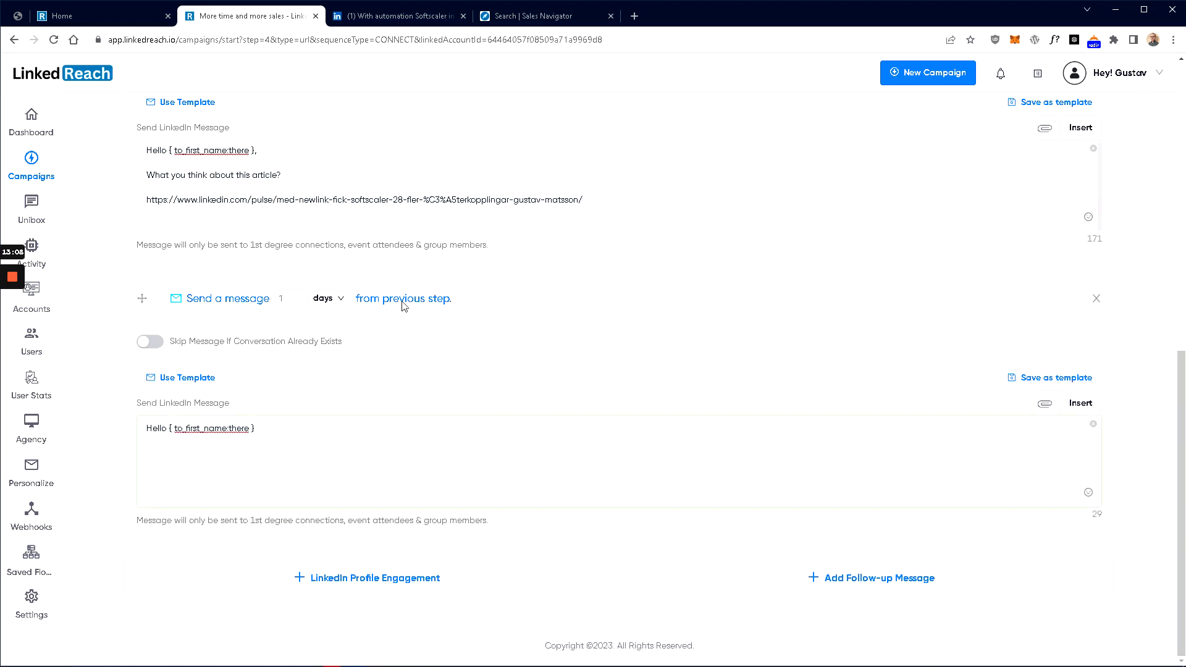
{"action": "left_click", "coordinate": [326, 301]}
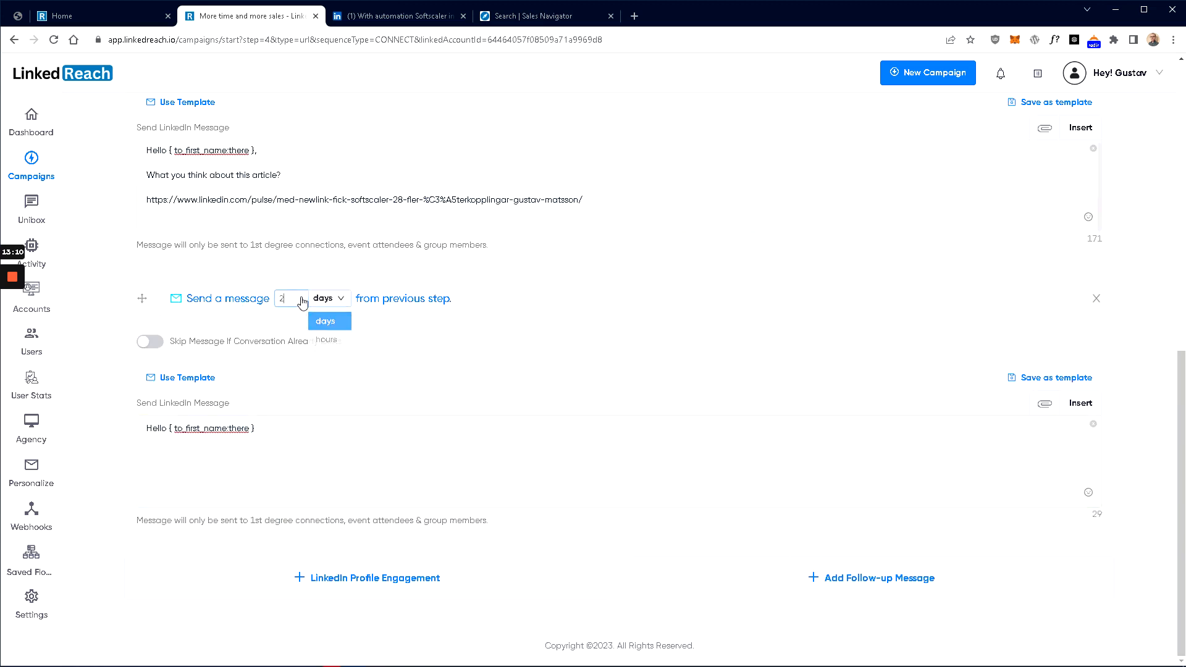
{"action": "double_click", "coordinate": [302, 301]}
{"action": "type", "text": "5"}
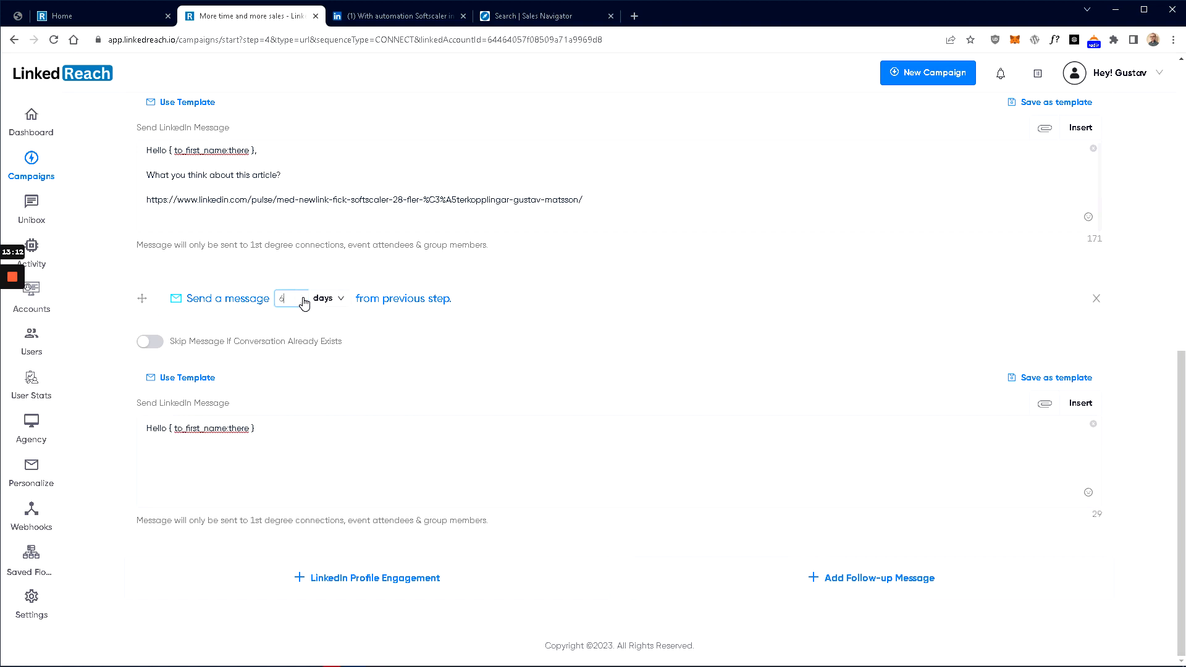
{"action": "left_click", "coordinate": [302, 298]}
Review the sequence from the connection request to the third follow-up message, checking each delay and message text
{"action": "scroll", "coordinate": [303, 301], "scroll_direction": "up", "scroll_amount": 2}
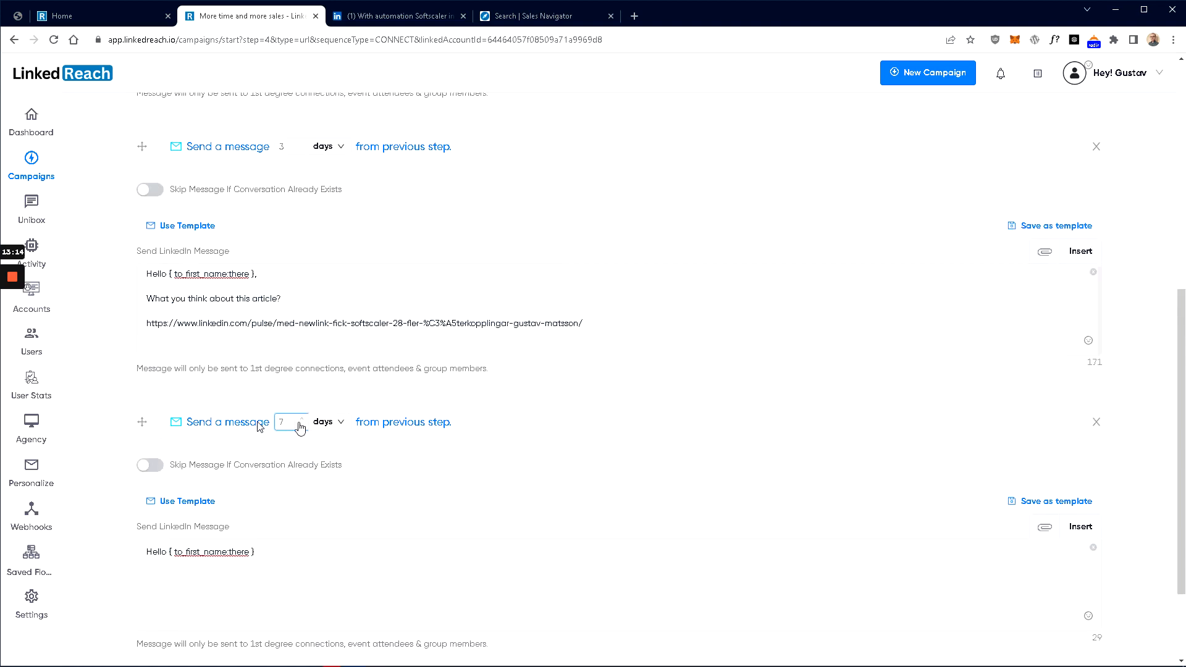
{"action": "scroll", "coordinate": [300, 435], "scroll_direction": "up", "scroll_amount": 6}
{"action": "scroll", "coordinate": [299, 435], "scroll_direction": "up", "scroll_amount": 1}
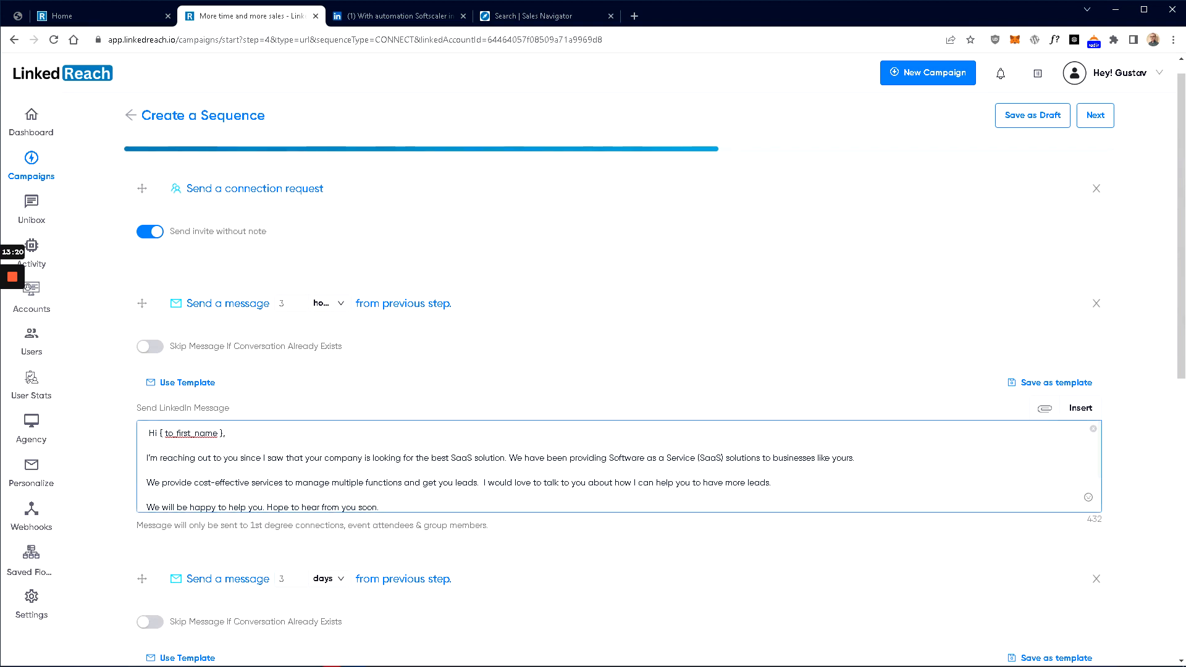
{"action": "scroll", "coordinate": [831, 470], "scroll_direction": "down", "scroll_amount": 4}
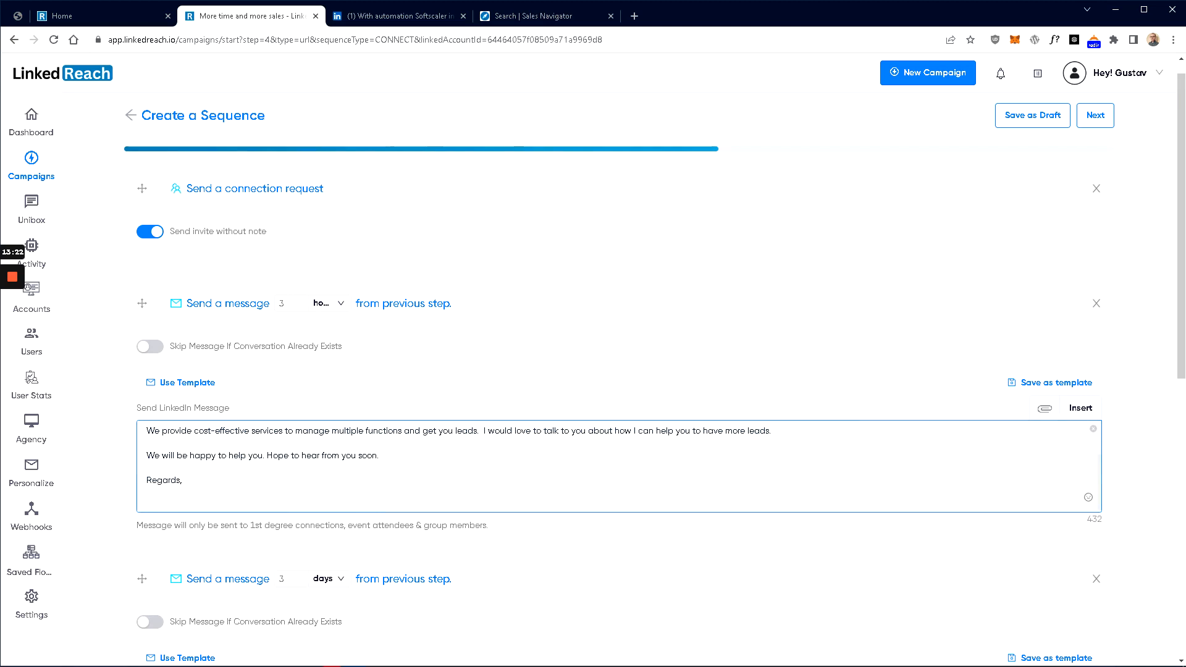
{"action": "scroll", "coordinate": [830, 363], "scroll_direction": "down", "scroll_amount": 3}
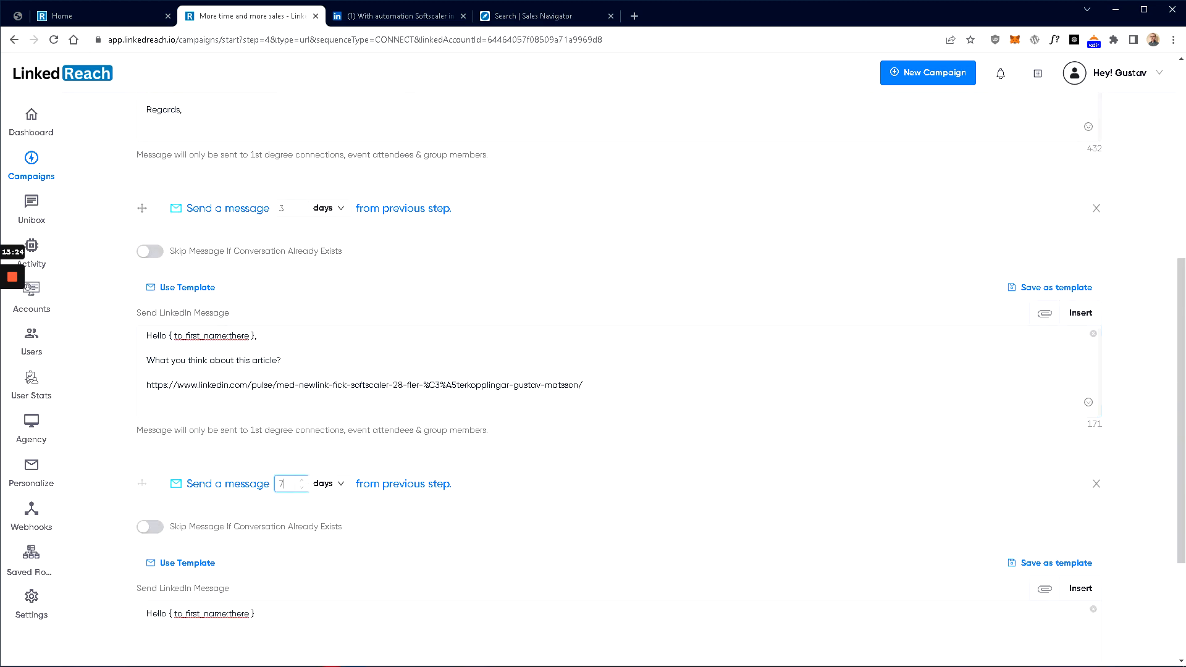
{"action": "scroll", "coordinate": [393, 428], "scroll_direction": "down", "scroll_amount": 3}
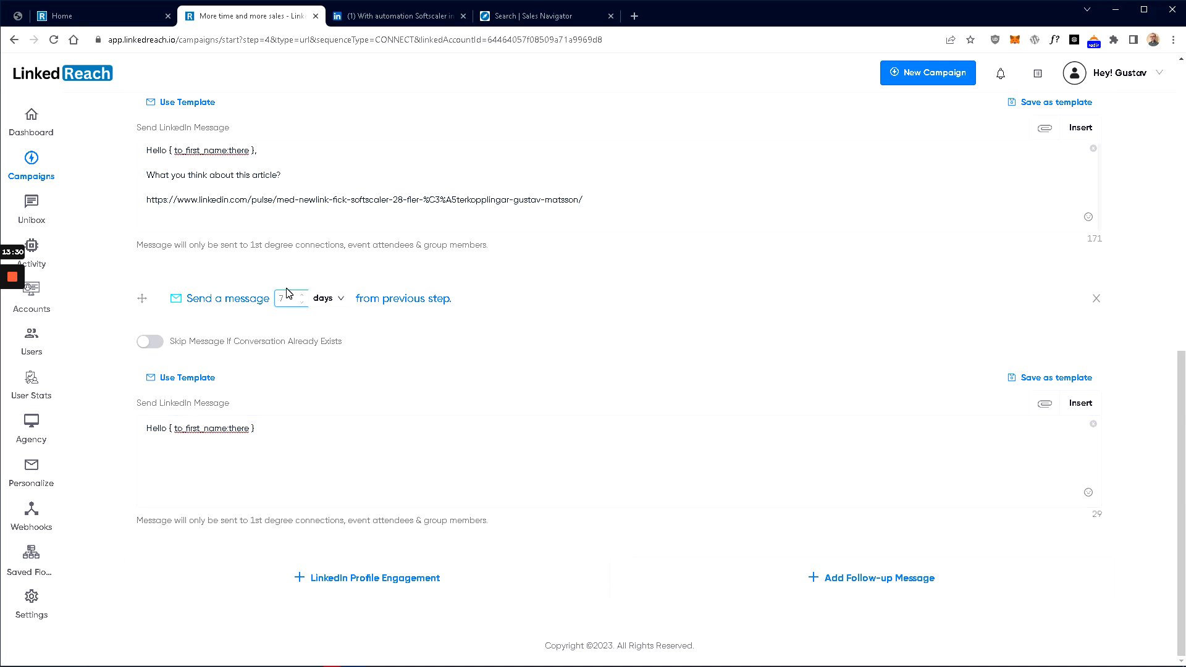
{"action": "scroll", "coordinate": [325, 387], "scroll_direction": "up", "scroll_amount": 10}
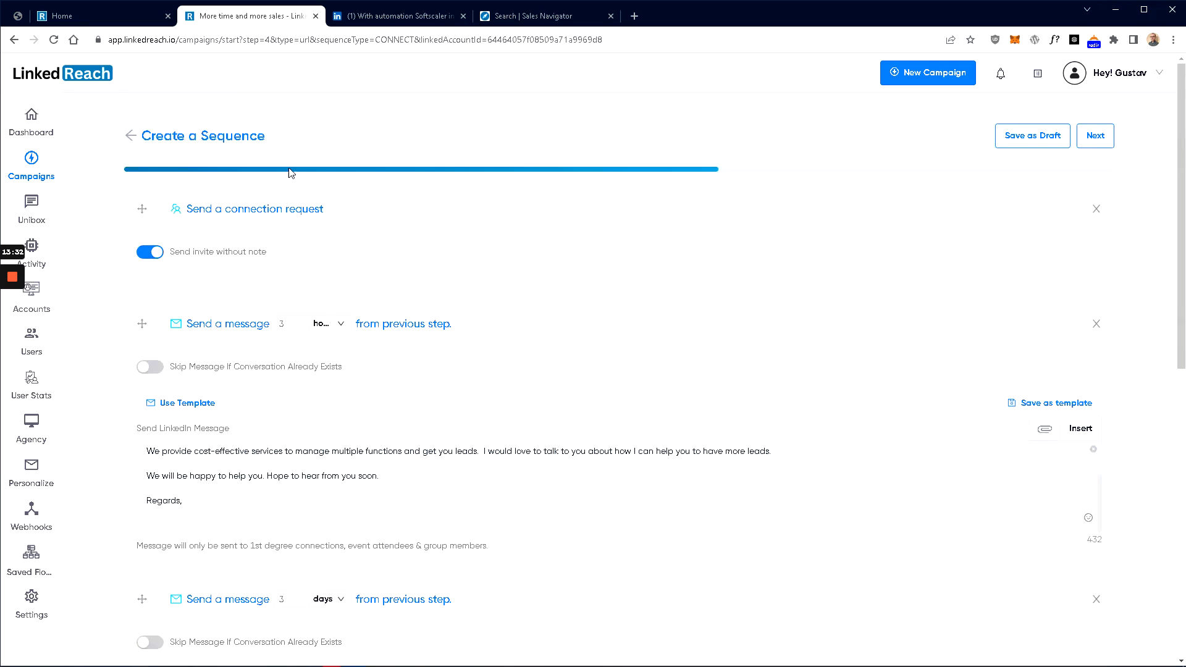
{"action": "scroll", "coordinate": [377, 229], "scroll_direction": "down", "scroll_amount": 4}
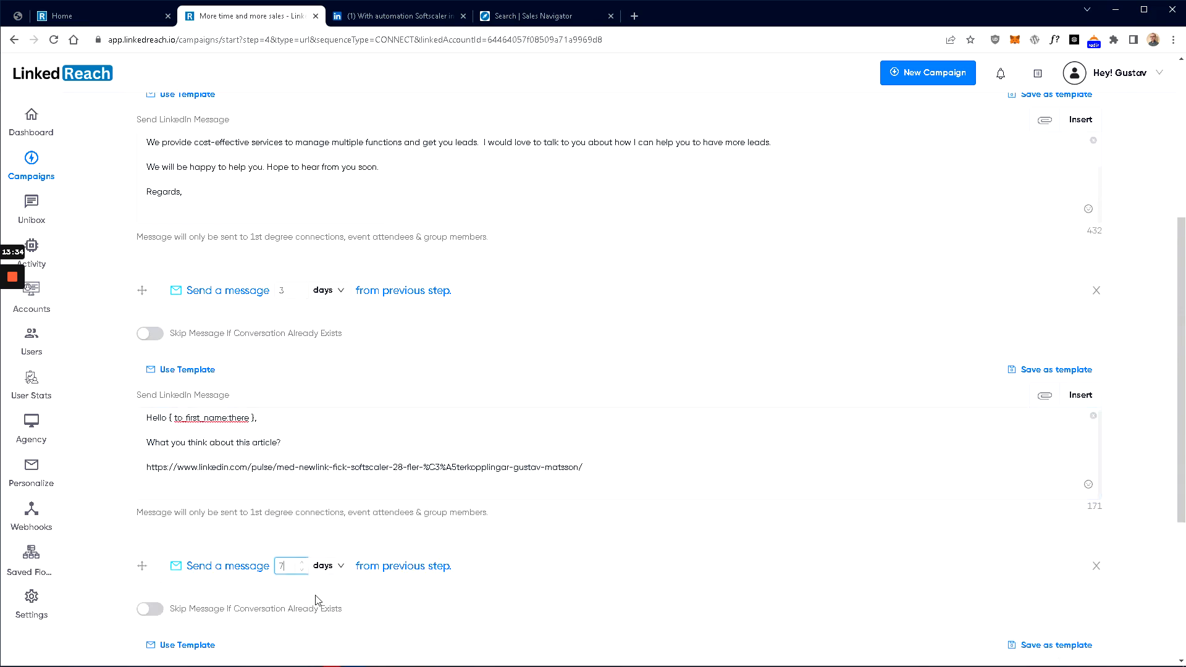
{"action": "scroll", "coordinate": [319, 519], "scroll_direction": "down", "scroll_amount": 2}
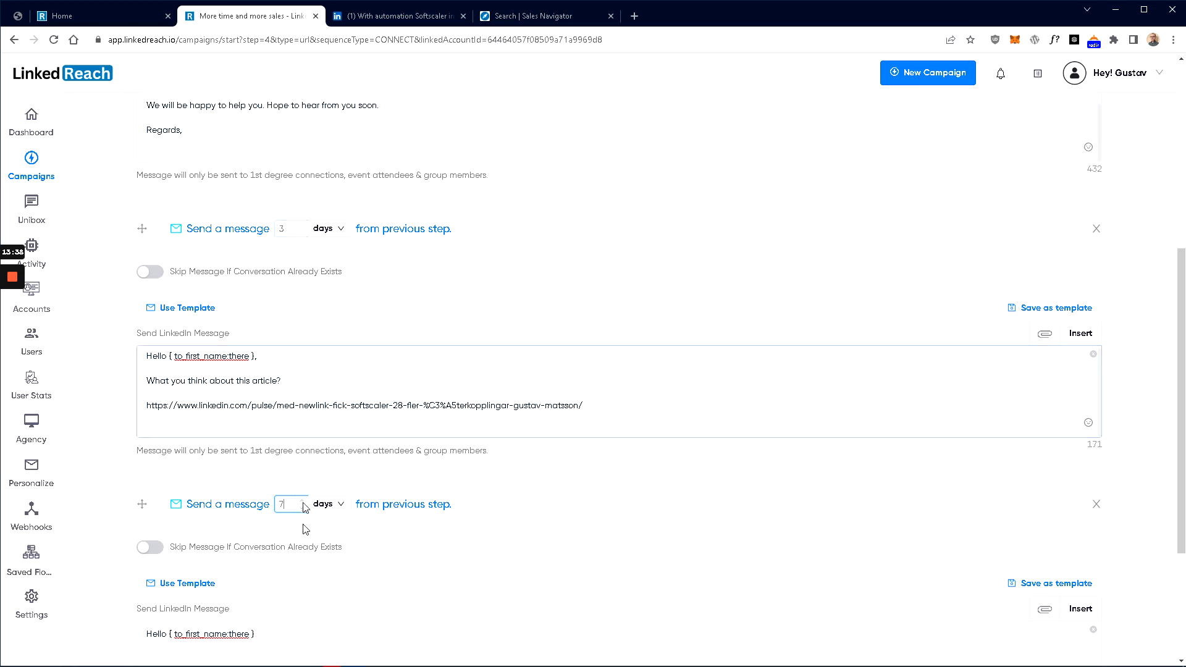
{"action": "scroll", "coordinate": [410, 433], "scroll_direction": "down", "scroll_amount": 2}
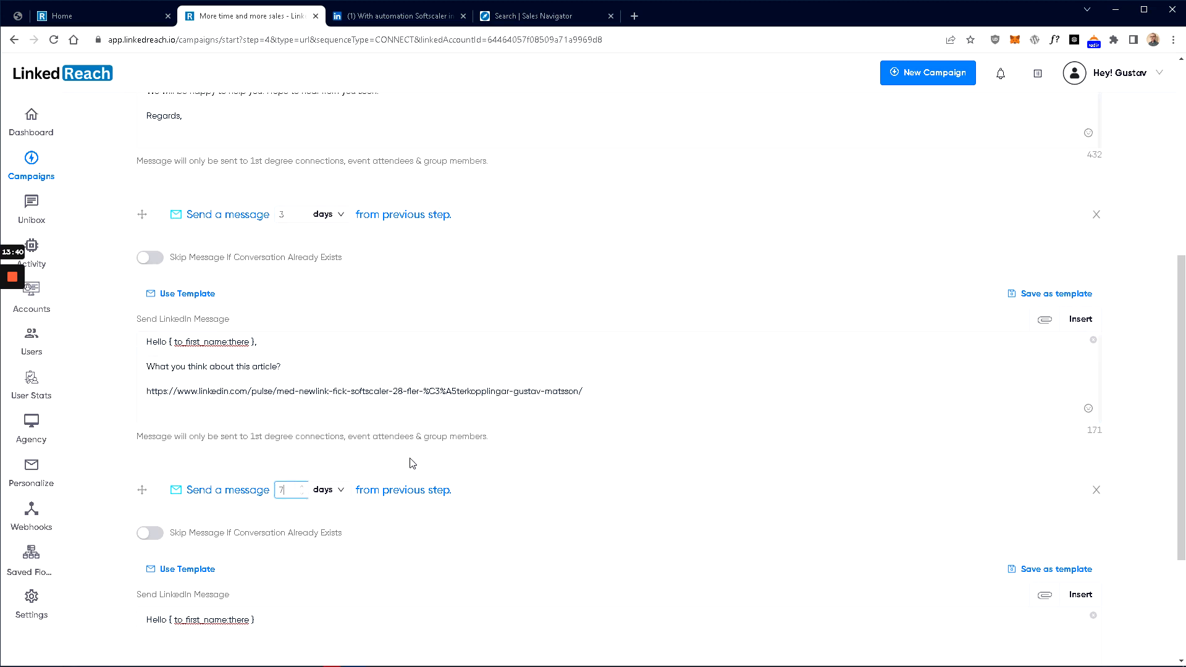
Add a comma to the third follow-up's greeting and write "I understand that you're busy but did you get a chance to check out my last message?"
{"action": "left_click", "coordinate": [256, 511]}
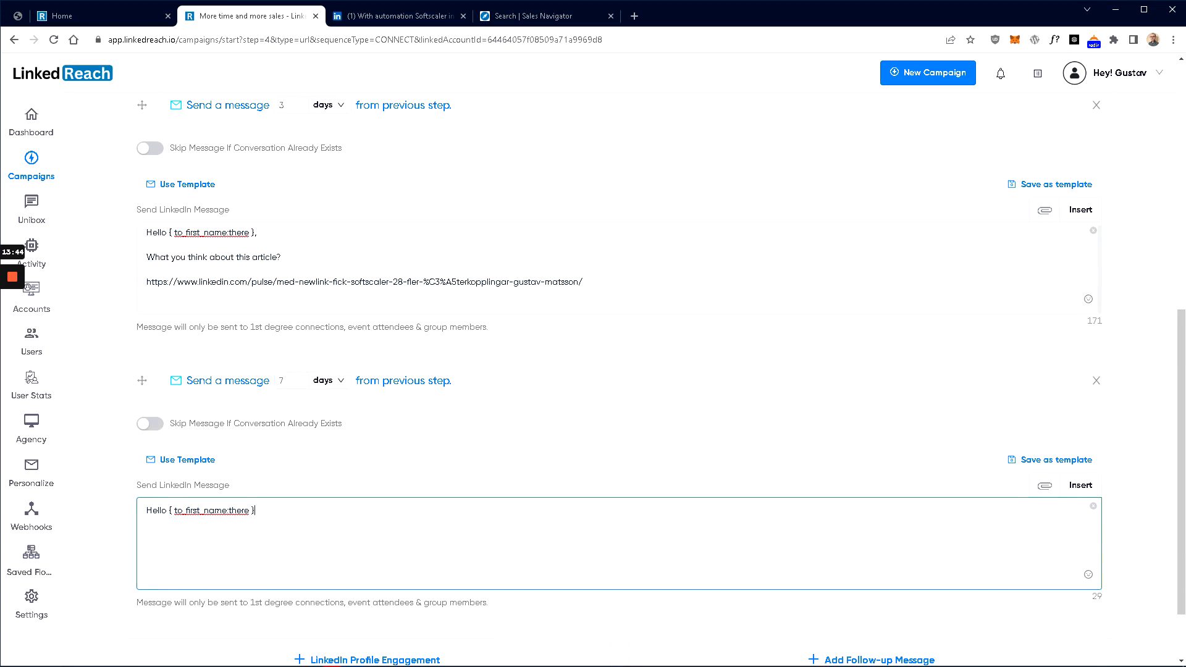
{"action": "type", "text": ",  "}
{"action": "type", "text": "Did you get"}
{"action": "key", "text": "BackSpace"}
{"action": "key", "text": "BackSpace"}
{"action": "key", "text": "BackSpace"}
{"action": "key", "text": "BackSpace"}
{"action": "key", "text": "BackSpace"}
{"action": "key", "text": "BackSpace"}
{"action": "key", "text": "BackSpace"}
{"action": "key", "text": "BackSpace"}
{"action": "key", "text": "BackSpace"}
{"action": "key", "text": "BackSpace"}
{"action": "type", "text": "I understand that you're buss"}
{"action": "key", "text": "BackSpace"}
{"action": "type", "text": "y but did you get a chance to "}
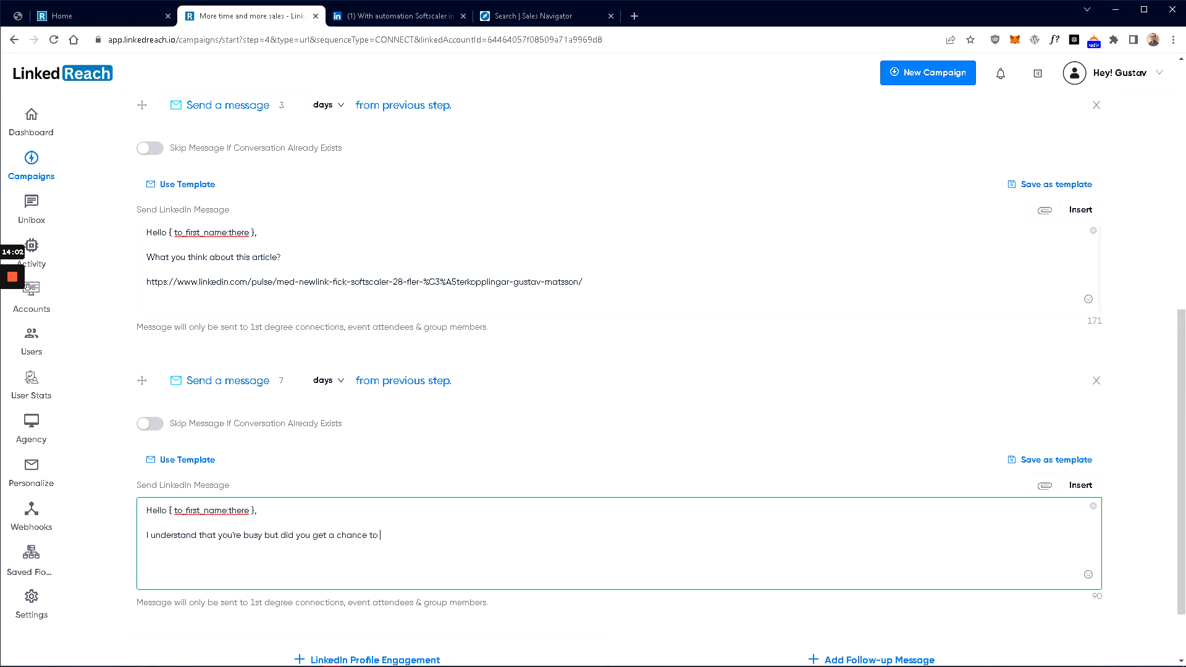
{"action": "type", "text": "check out m"}
{"action": "type", "text": "y last message?  "}
Sign off the third follow-up message with "Best regards" and "Your Name" on separate lines
{"action": "type", "text": "Best"}
{"action": "type", "text": " regards"}
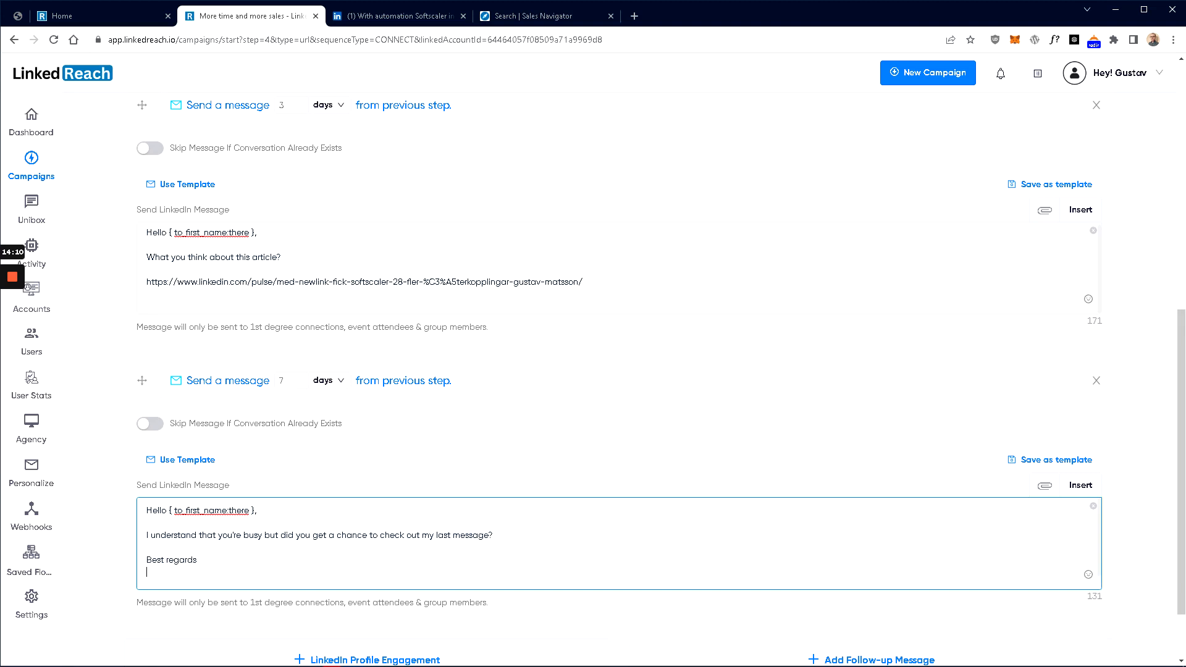
{"action": "key", "text": "Return"}
{"action": "type", "text": "Your Name"}
{"action": "left_click", "coordinate": [119, 474]}
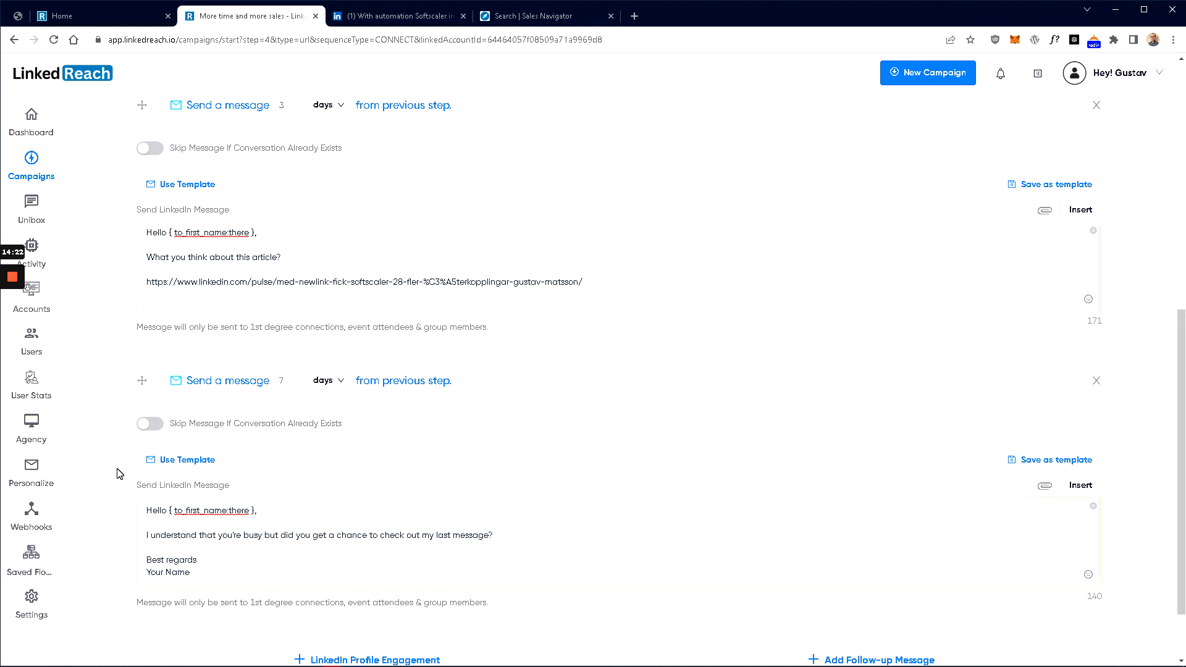
Review the texts and timing of all three follow-up messages in the sequence
{"action": "scroll", "coordinate": [350, 419], "scroll_direction": "up", "scroll_amount": 4}
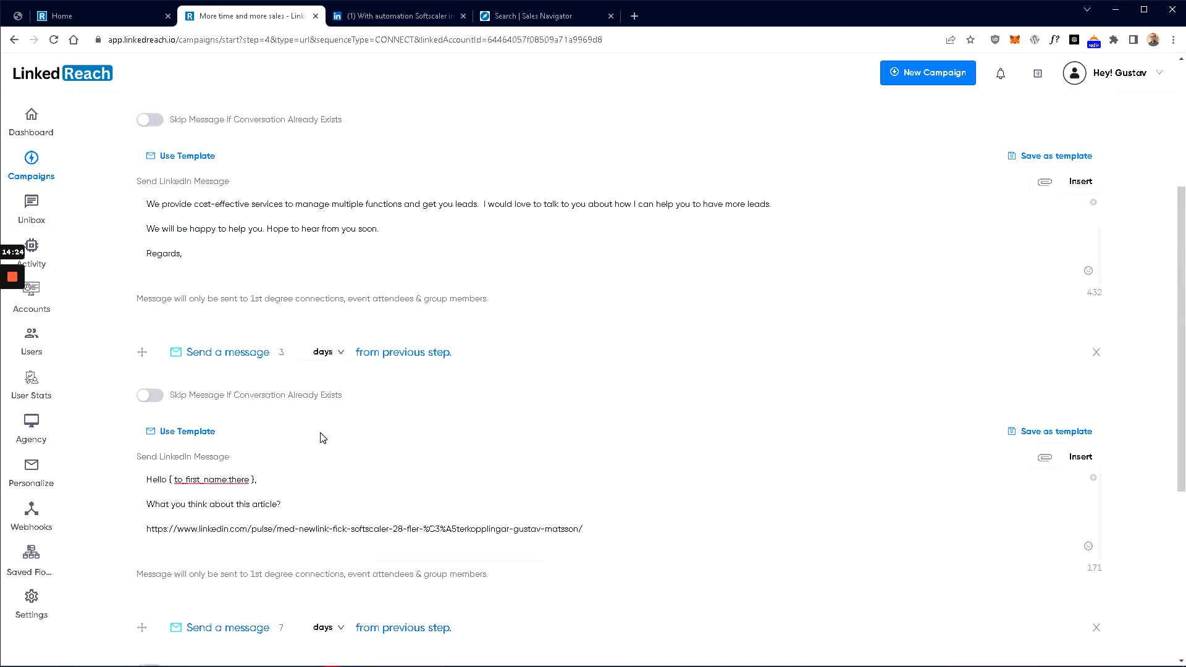
{"action": "scroll", "coordinate": [320, 438], "scroll_direction": "up", "scroll_amount": 2}
{"action": "scroll", "coordinate": [321, 437], "scroll_direction": "down", "scroll_amount": 5}
{"action": "scroll", "coordinate": [320, 438], "scroll_direction": "down", "scroll_amount": 3}
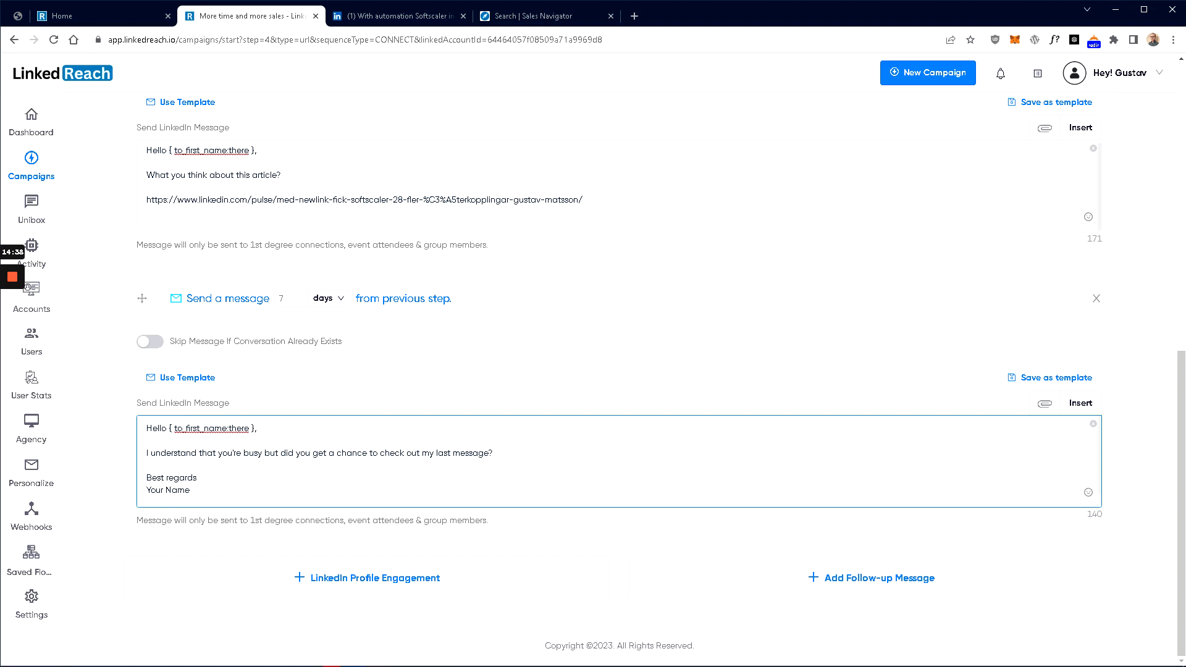
{"action": "key", "text": "ctrl+shift+Right"}
{"action": "key", "text": "ctrl+Right"}
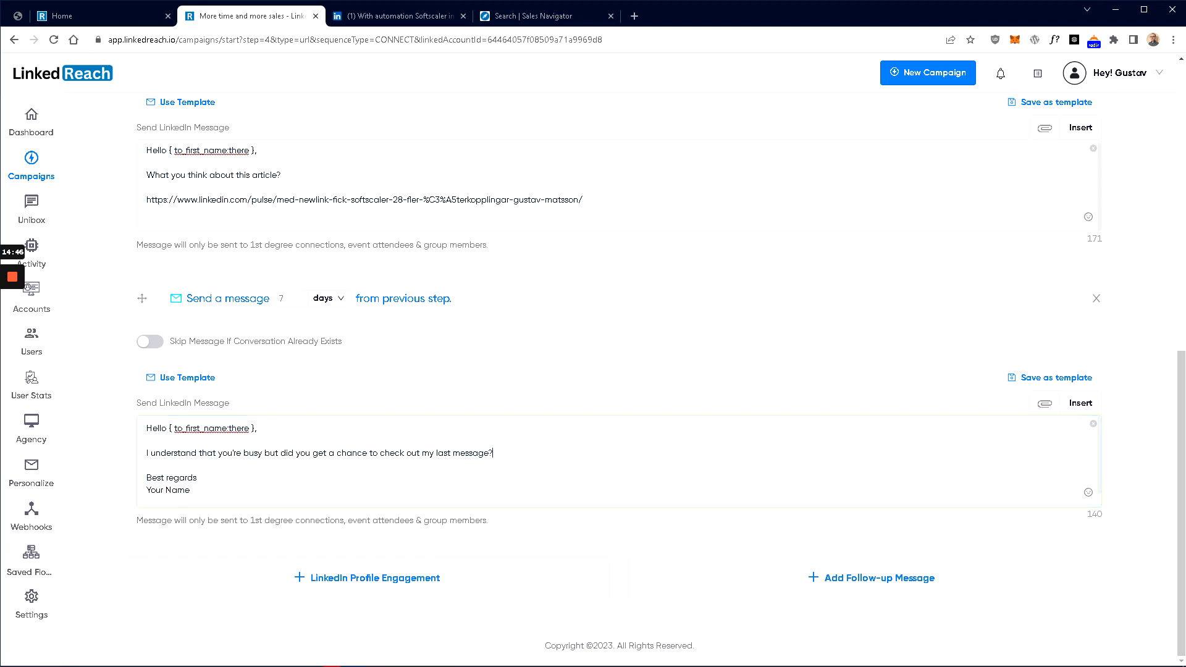
{"action": "scroll", "coordinate": [331, 263], "scroll_direction": "up", "scroll_amount": 7}
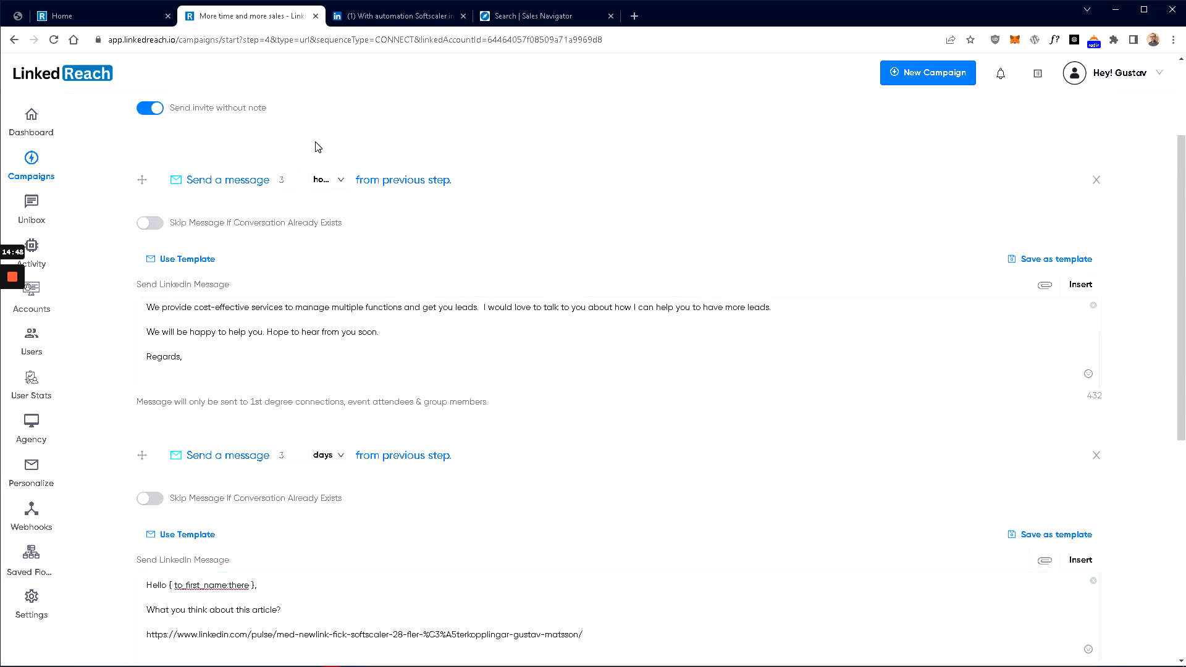
{"action": "scroll", "coordinate": [314, 229], "scroll_direction": "down", "scroll_amount": 4}
{"action": "scroll", "coordinate": [315, 224], "scroll_direction": "down", "scroll_amount": 3}
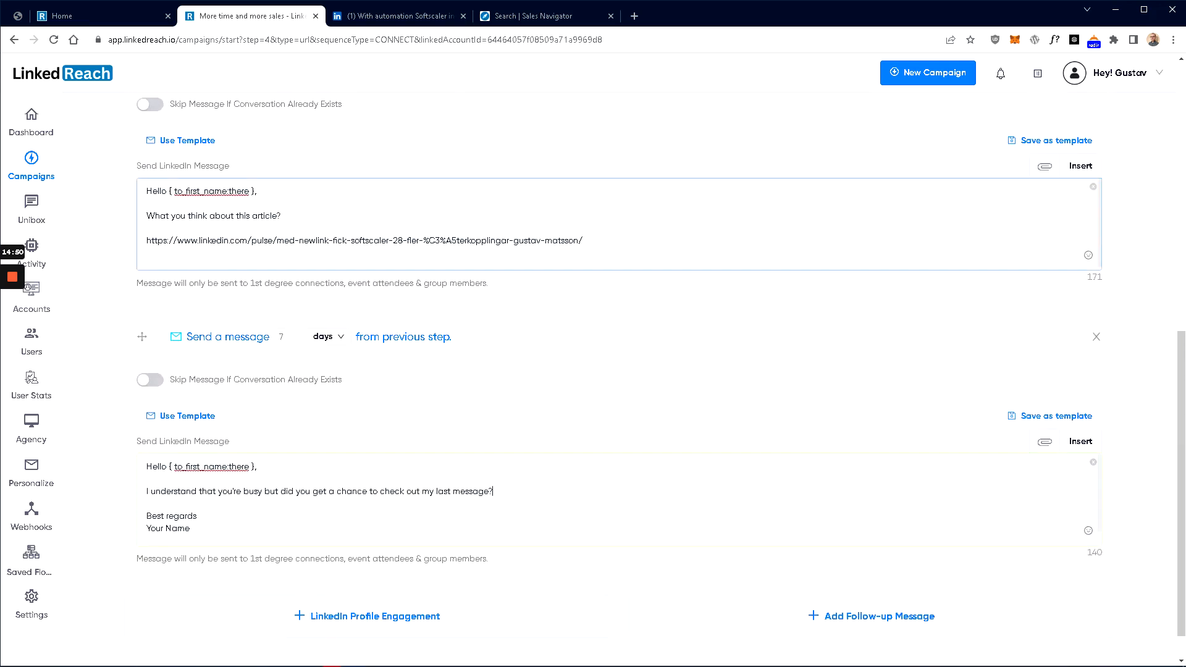
Add a LinkedIn Profile Engagement step after the third follow-up message with a delay of 1 day from the previous step
{"action": "left_click", "coordinate": [280, 590]}
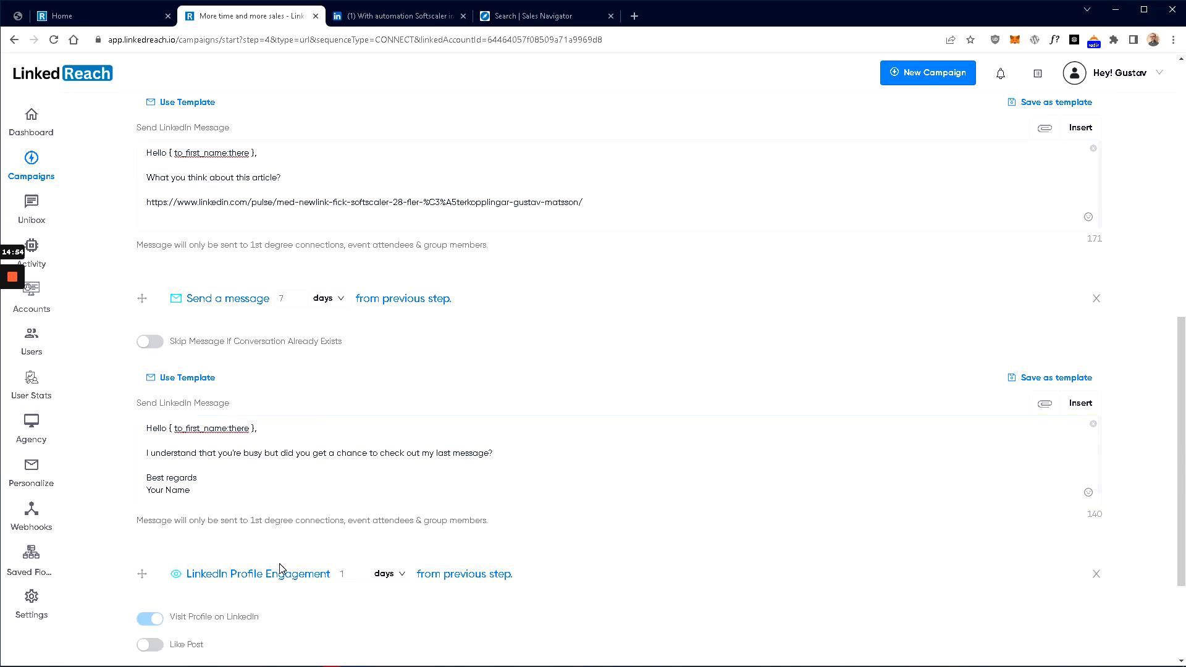
{"action": "scroll", "coordinate": [309, 525], "scroll_direction": "down", "scroll_amount": 2}
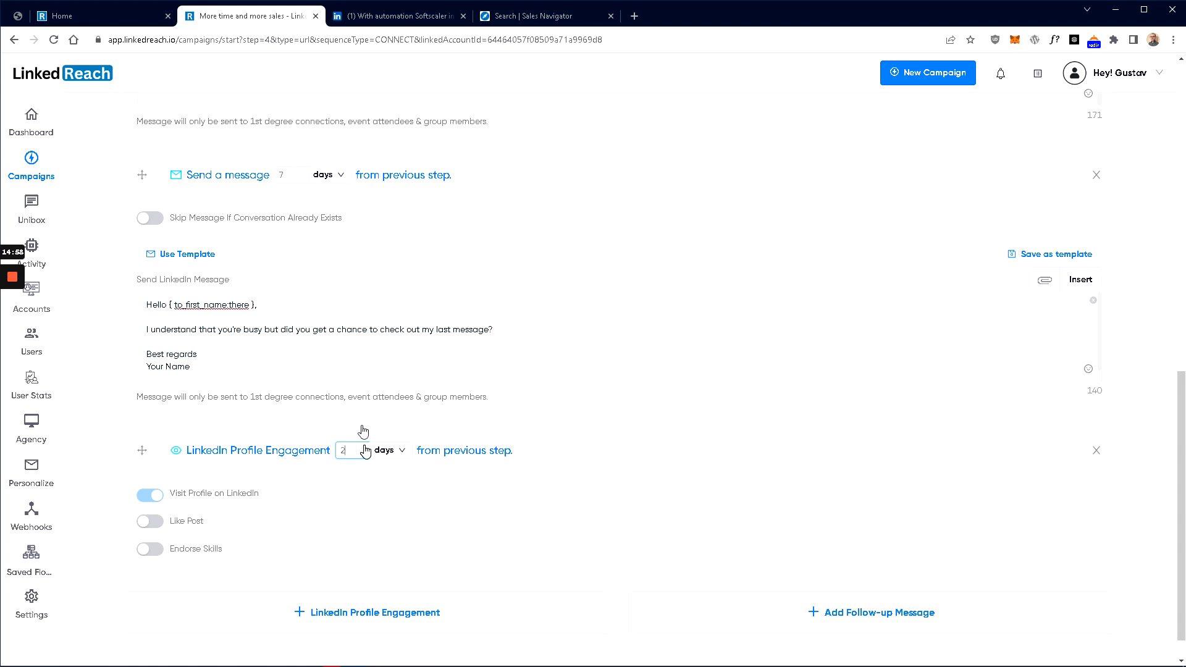
{"action": "left_click", "coordinate": [364, 455]}
{"action": "scroll", "coordinate": [308, 334], "scroll_direction": "down", "scroll_amount": 1}
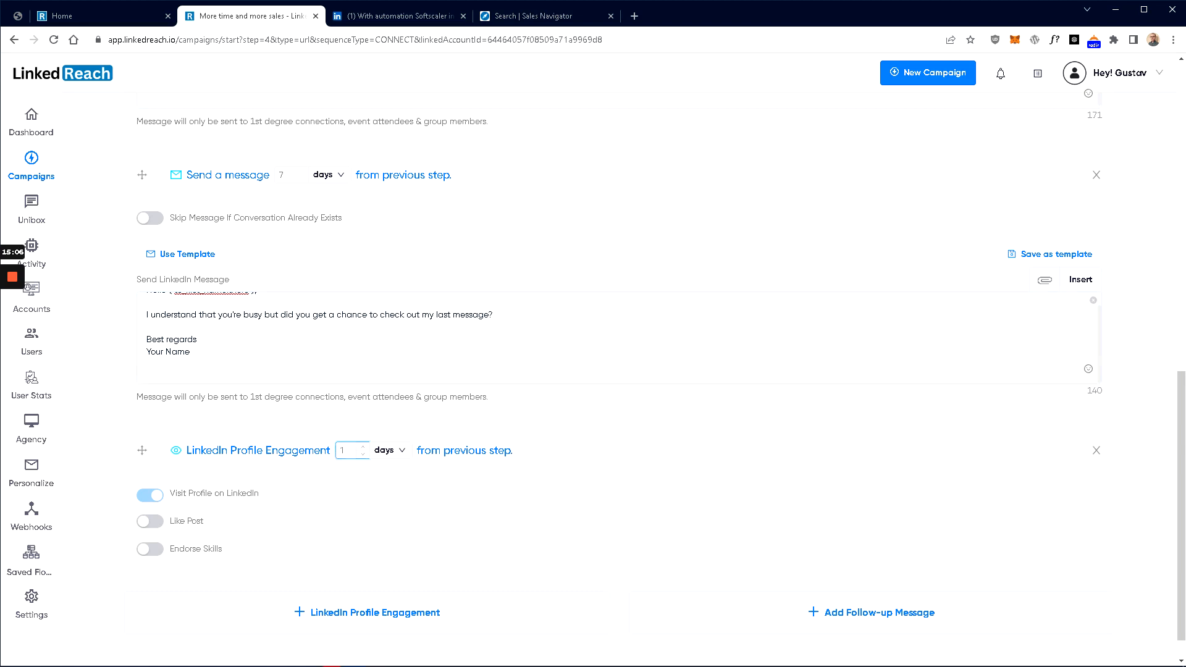
Enable post liking in the profile engagement step and set the number of posts to like to "Any 1"
{"action": "left_click", "coordinate": [158, 524]}
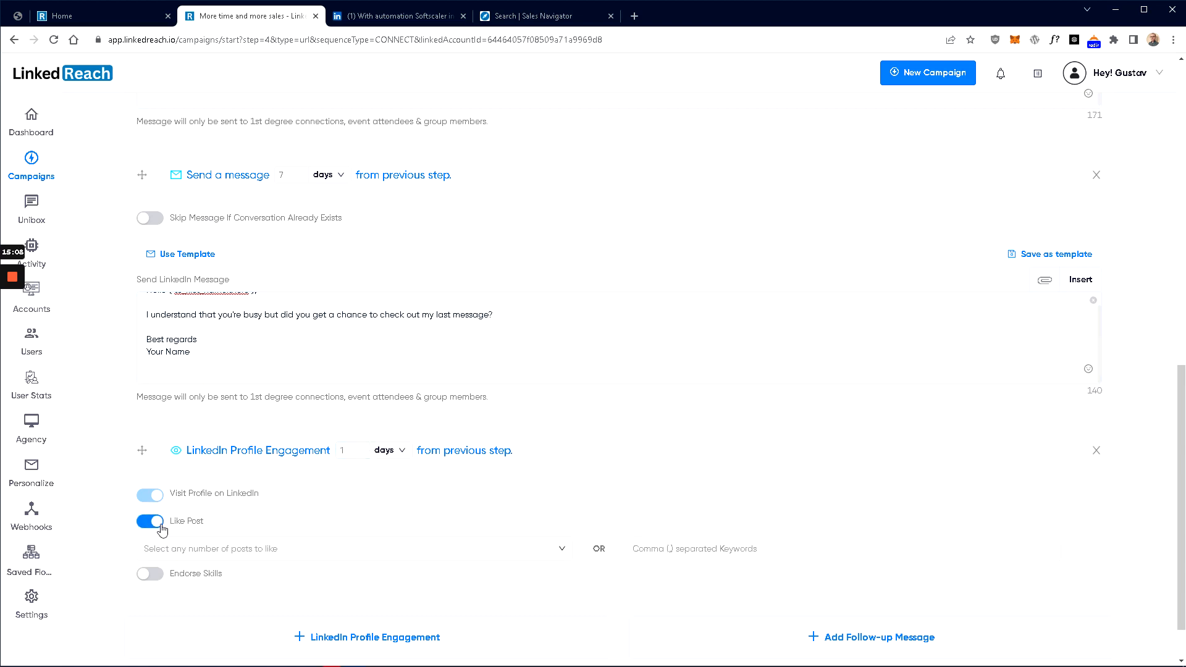
{"action": "left_click", "coordinate": [179, 549]}
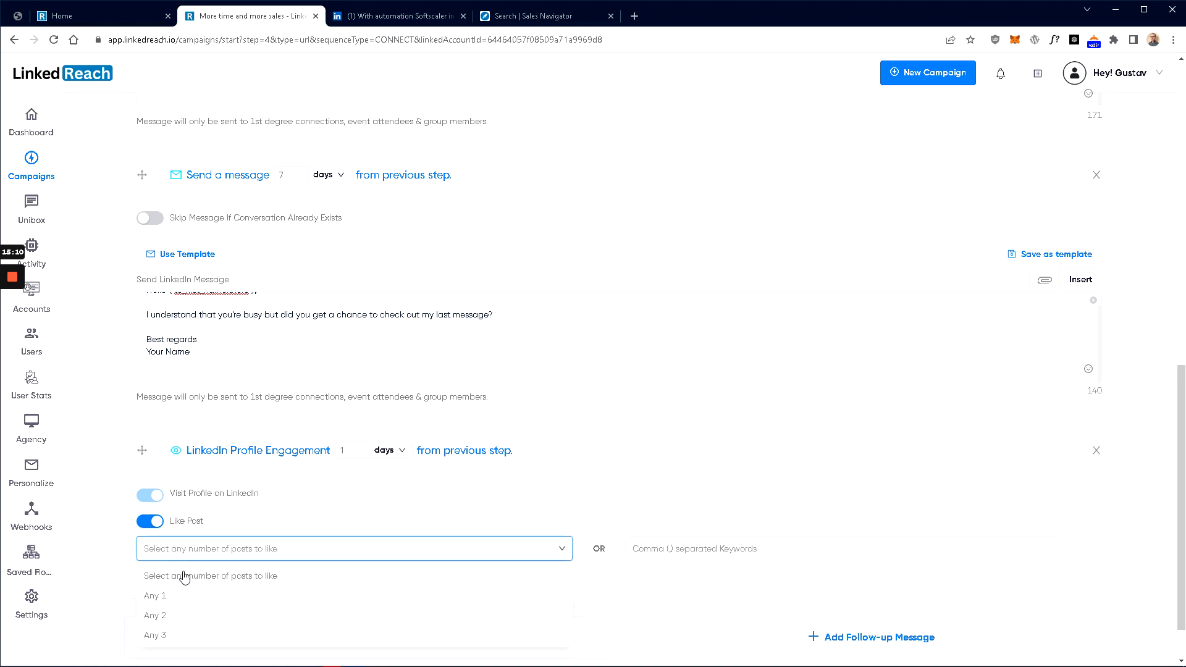
{"action": "left_click", "coordinate": [186, 597]}
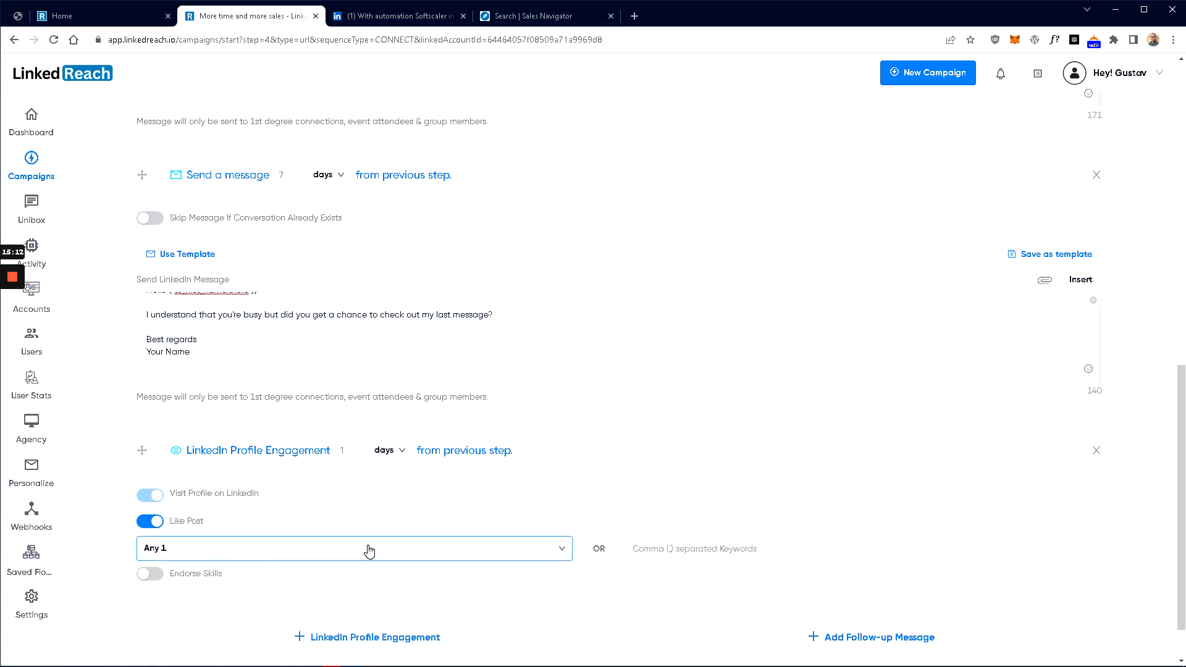
Review the whole sequence, checking the follow-up messages, their delays and the profile engagement settings
{"action": "scroll", "coordinate": [371, 544], "scroll_direction": "down", "scroll_amount": 2}
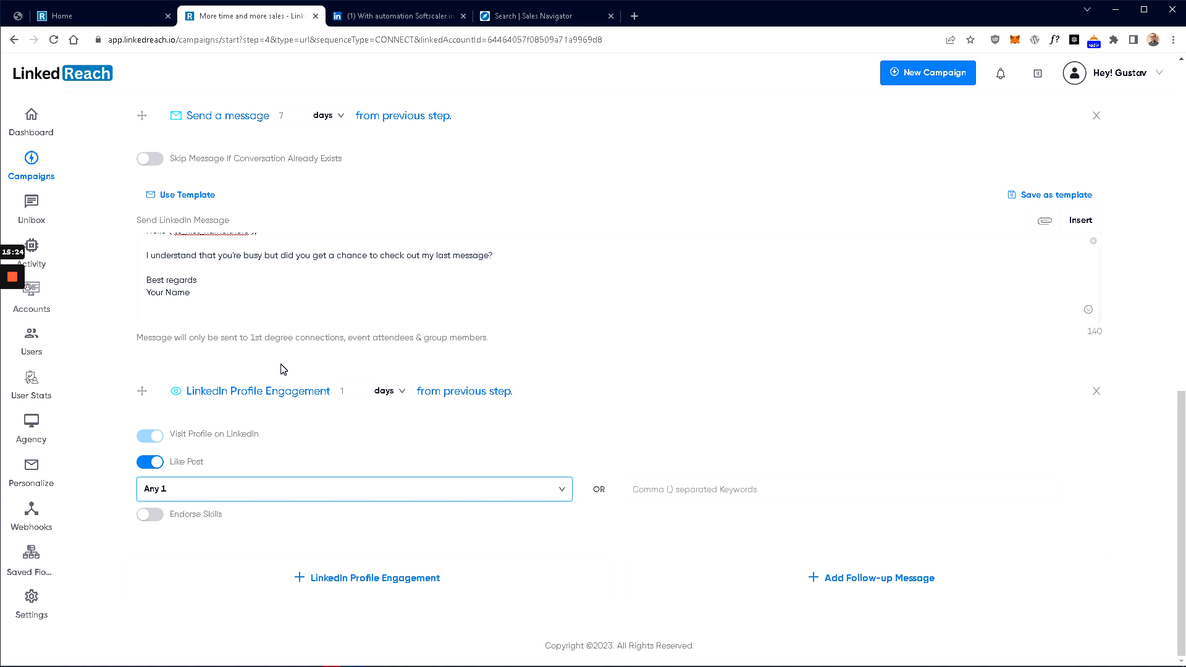
{"action": "scroll", "coordinate": [315, 297], "scroll_direction": "up", "scroll_amount": 1}
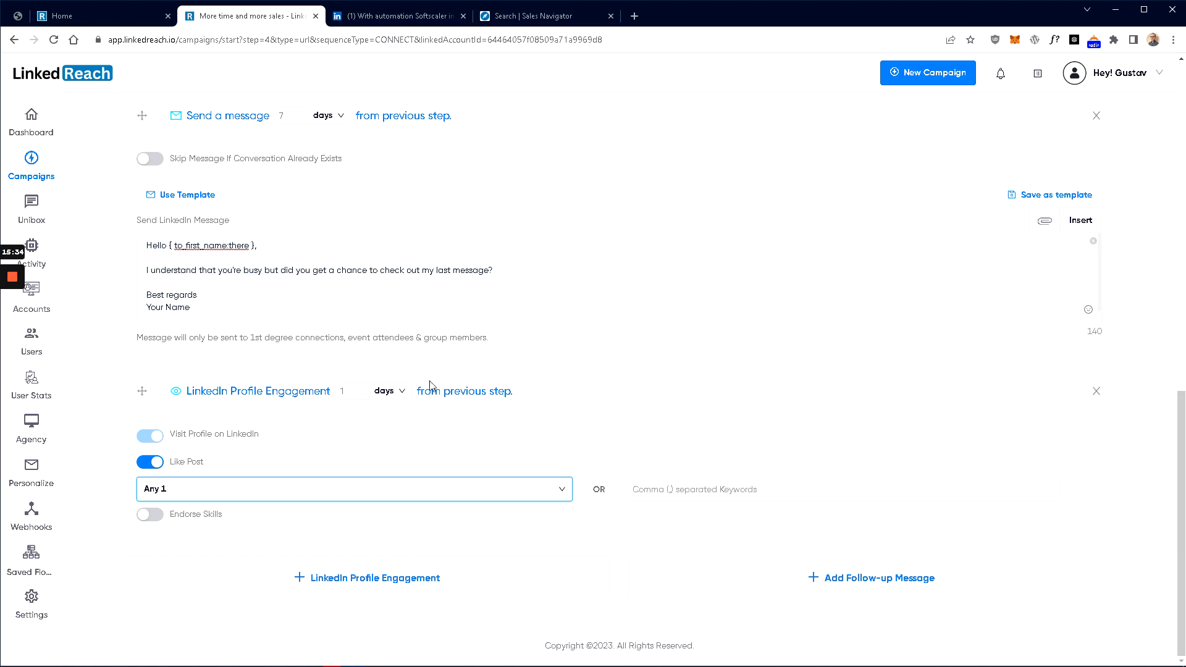
{"action": "scroll", "coordinate": [432, 386], "scroll_direction": "up", "scroll_amount": 10}
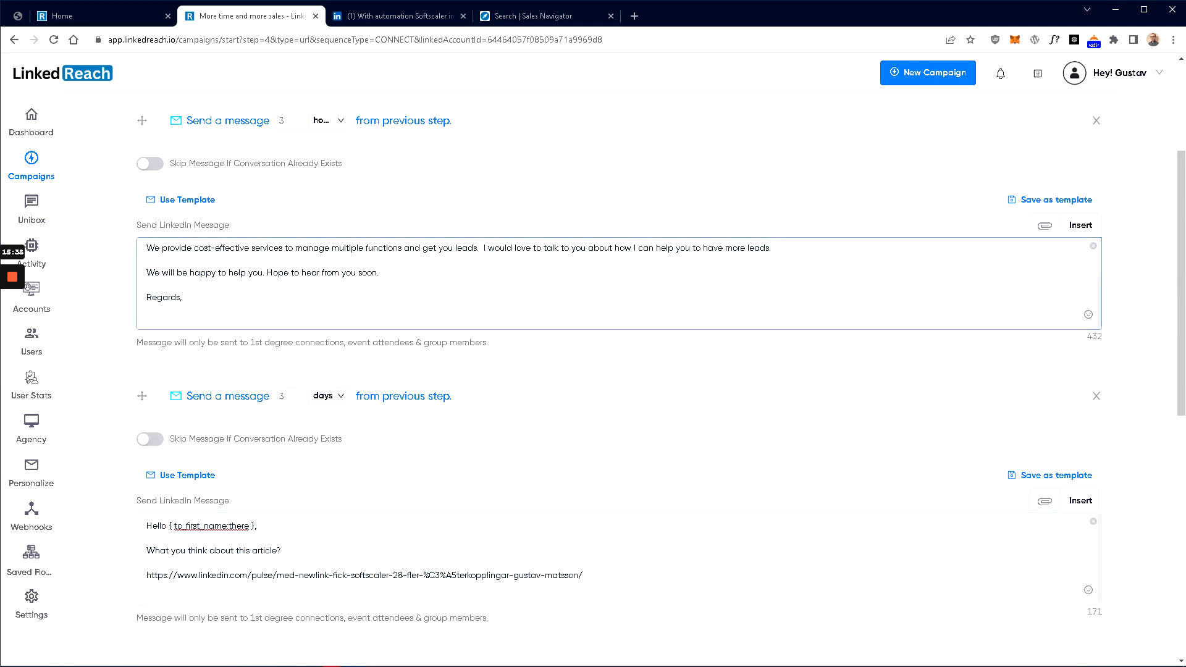
{"action": "scroll", "coordinate": [433, 339], "scroll_direction": "down", "scroll_amount": 2}
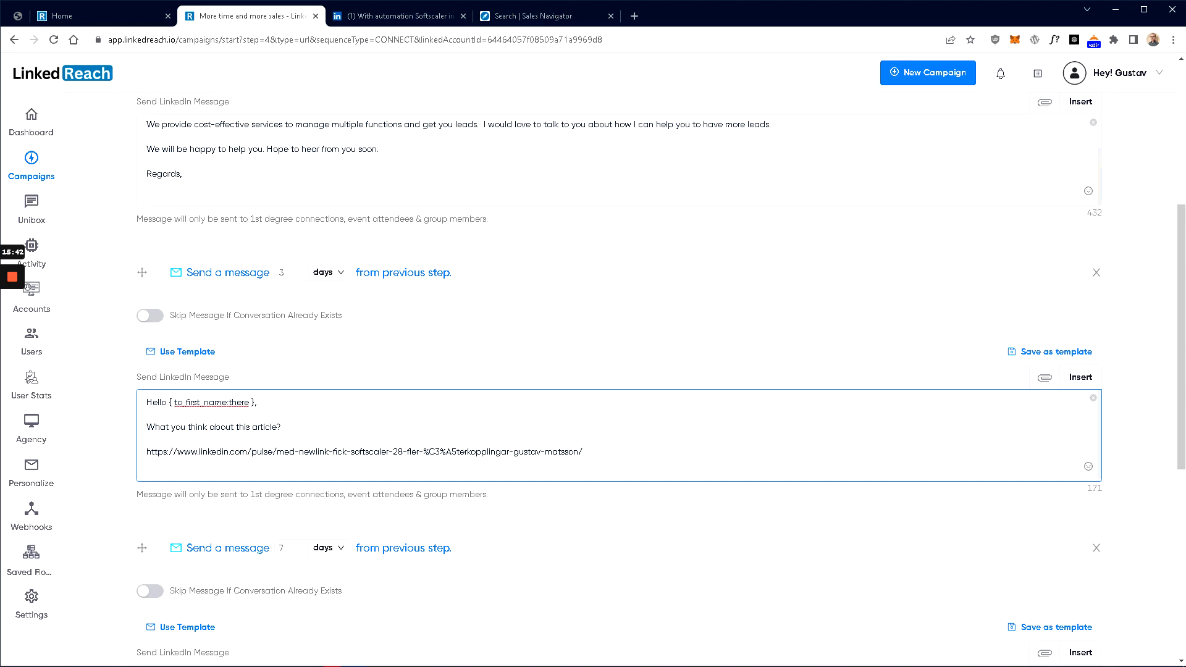
{"action": "scroll", "coordinate": [554, 233], "scroll_direction": "down", "scroll_amount": 2}
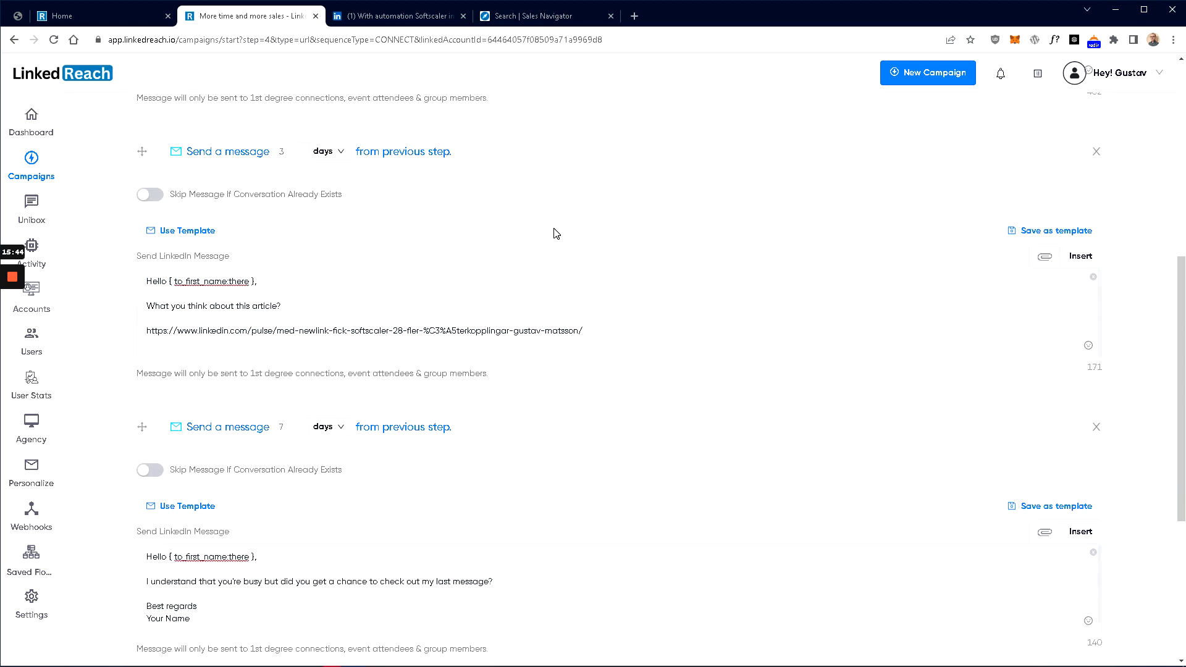
{"action": "scroll", "coordinate": [551, 234], "scroll_direction": "down", "scroll_amount": 5}
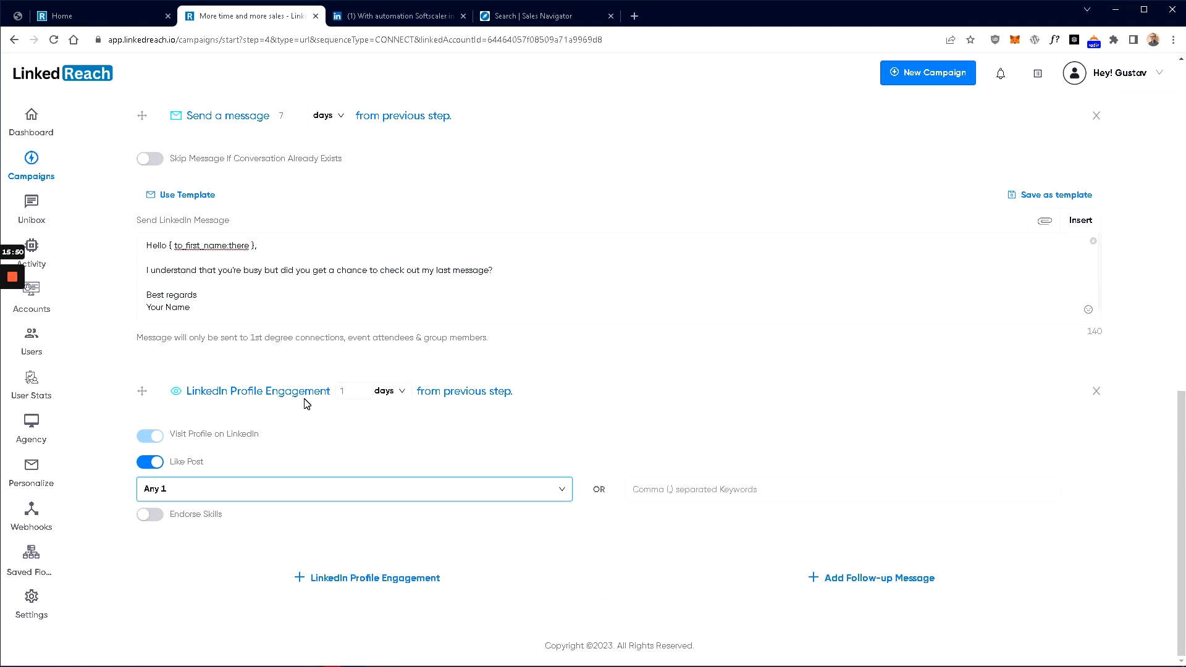
{"action": "scroll", "coordinate": [307, 404], "scroll_direction": "up", "scroll_amount": 10}
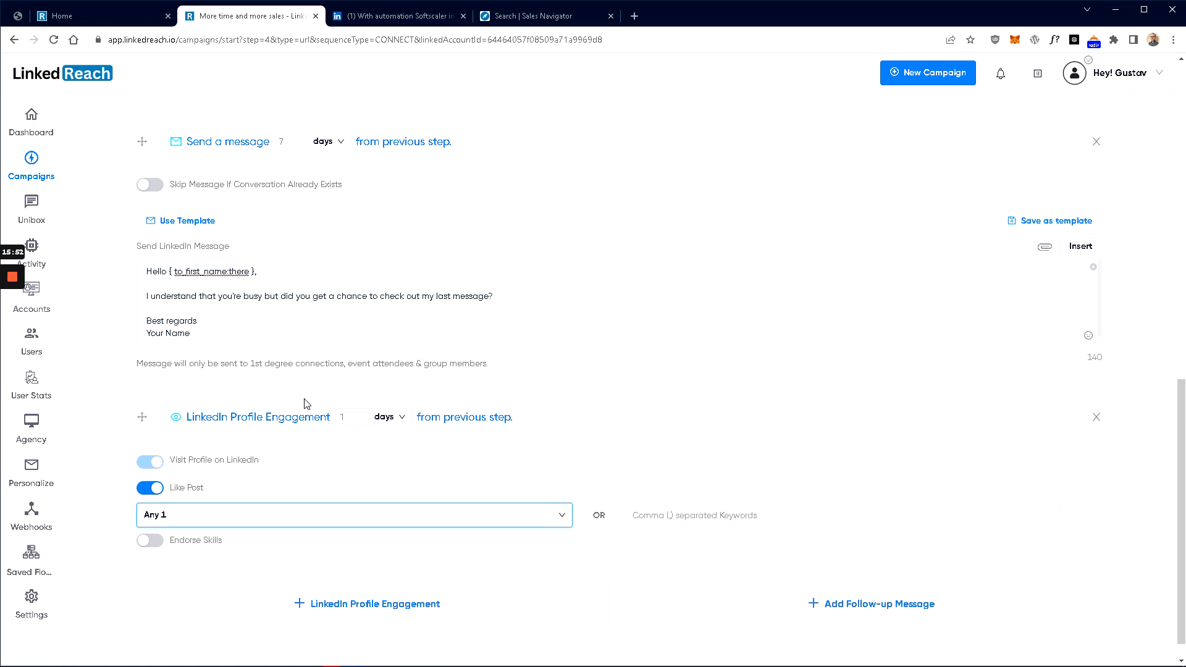
{"action": "scroll", "coordinate": [307, 403], "scroll_direction": "down", "scroll_amount": 9}
{"action": "scroll", "coordinate": [306, 404], "scroll_direction": "down", "scroll_amount": 1}
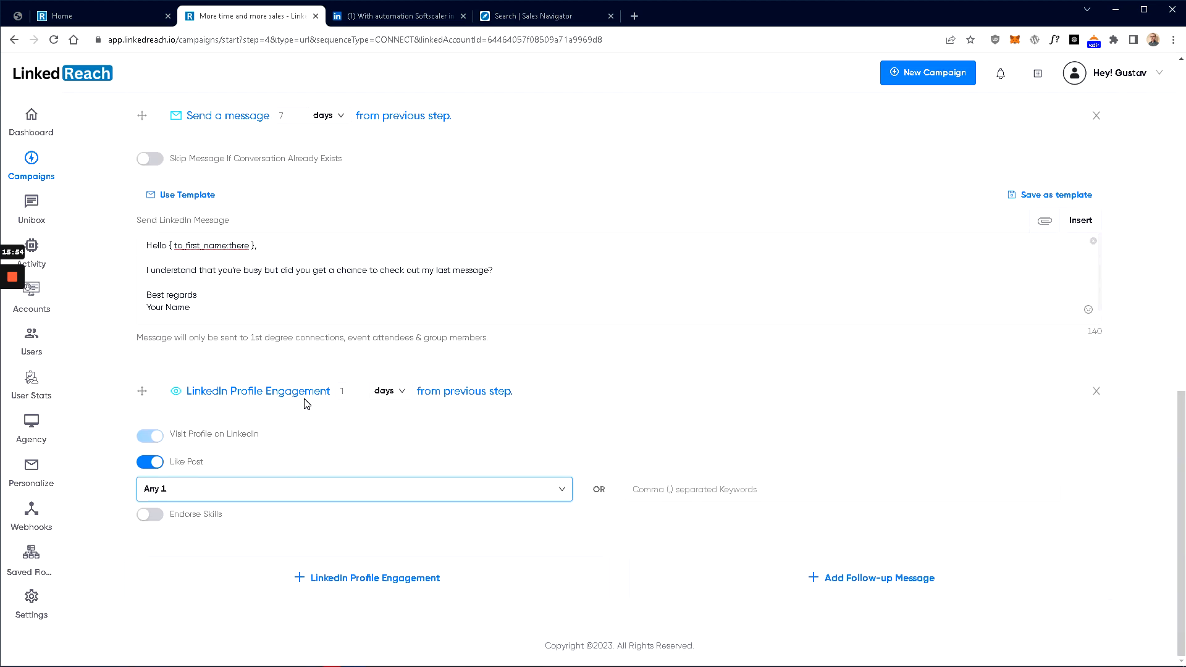
{"action": "left_click", "coordinate": [621, 557]}
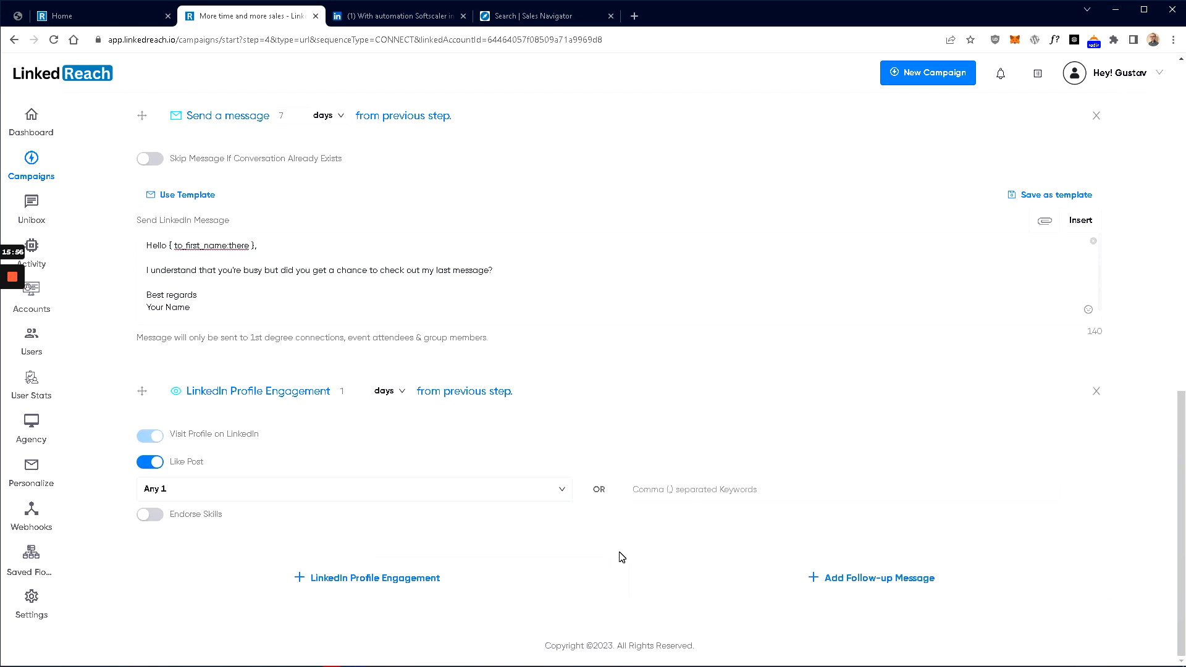
{"action": "scroll", "coordinate": [621, 557], "scroll_direction": "up", "scroll_amount": 15}
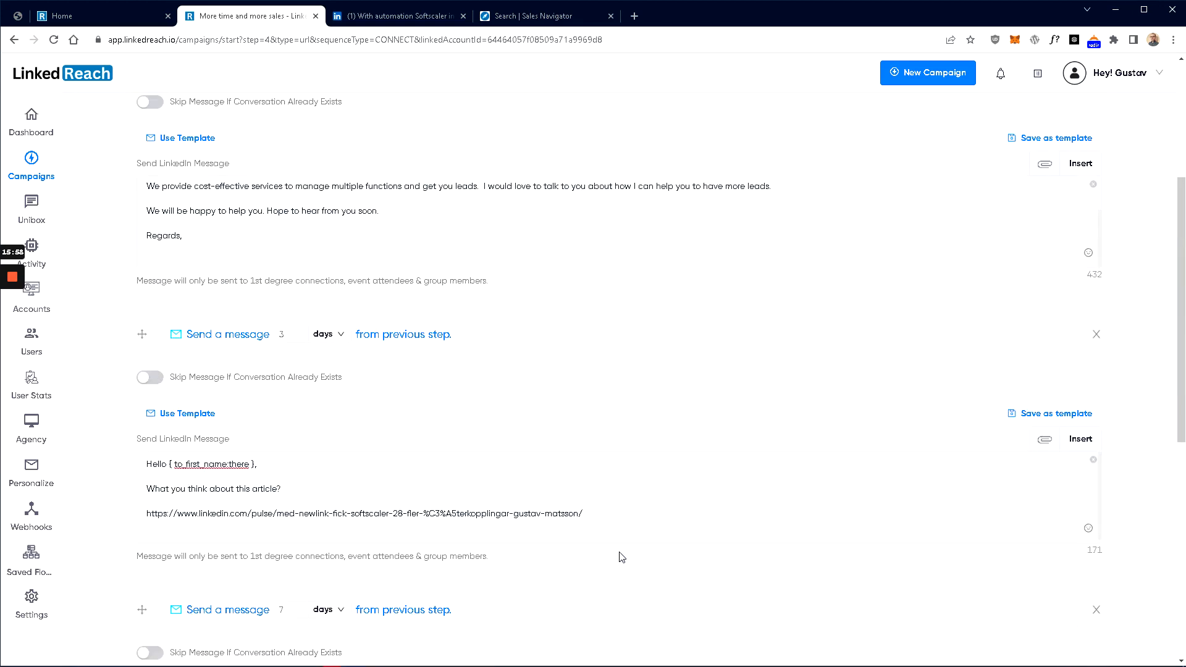